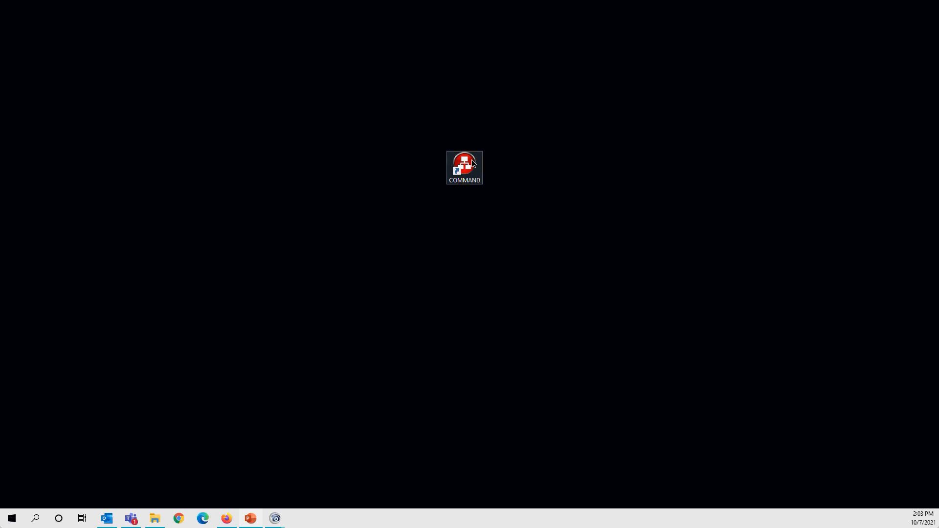
Step: Launch COMMAND, maximize its window and open the form for starting a new incident
left_click(468, 163)
double_click(468, 164)
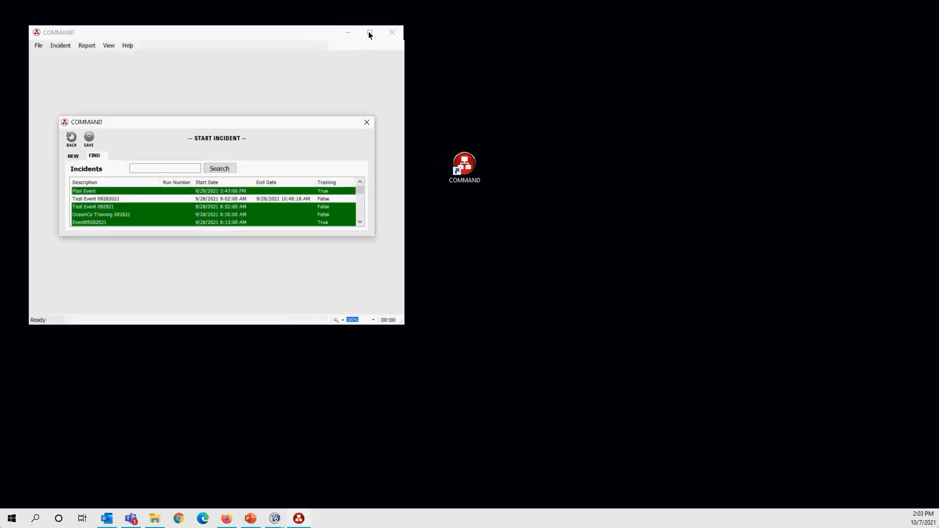
left_click(370, 32)
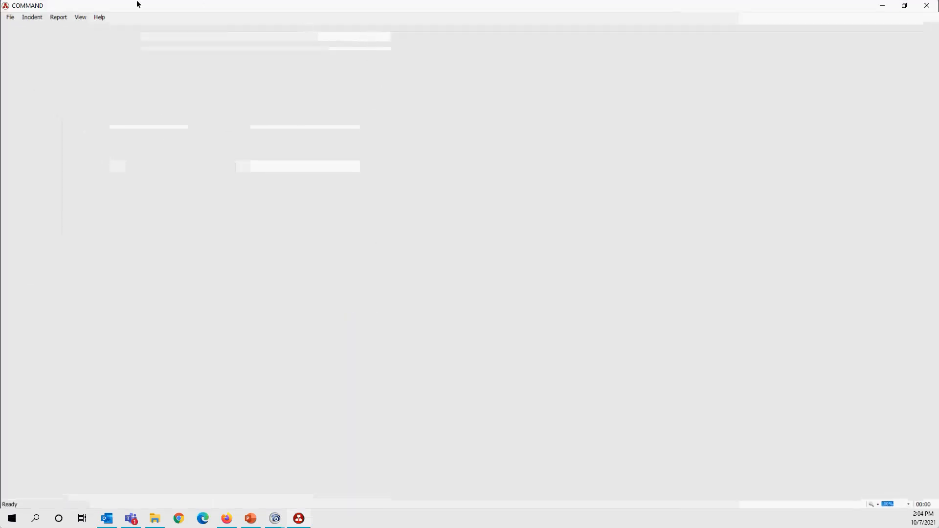
left_click(10, 18)
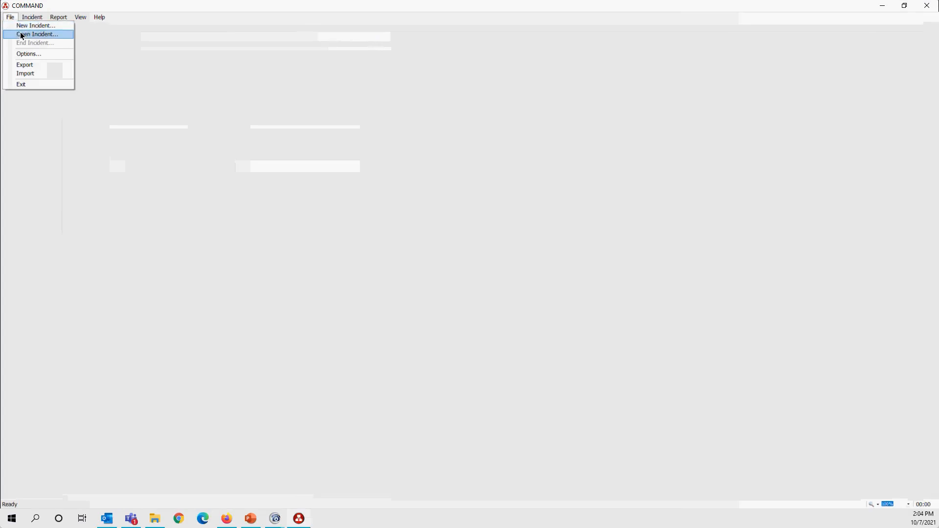
left_click(24, 26)
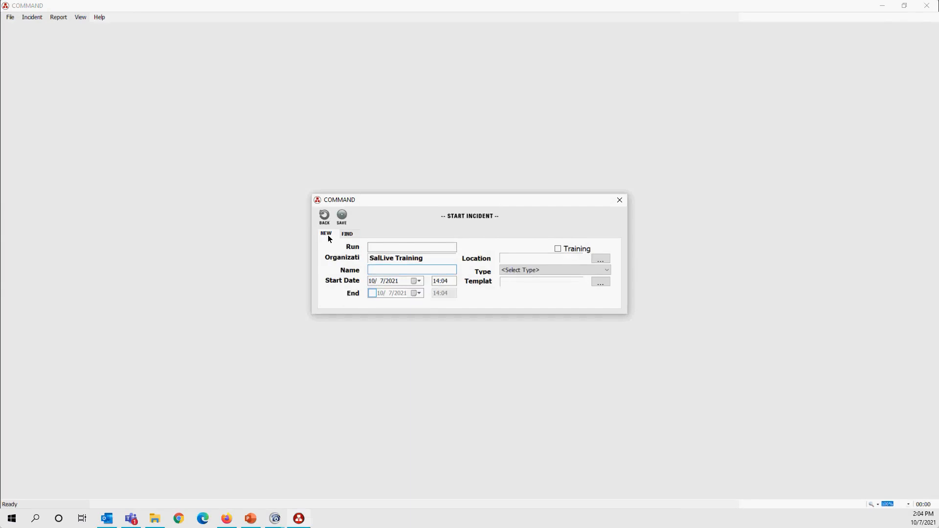
Step: Check the list of existing incidents, then name the new incident Thursday Event 100721 and mark it as training
left_click(350, 234)
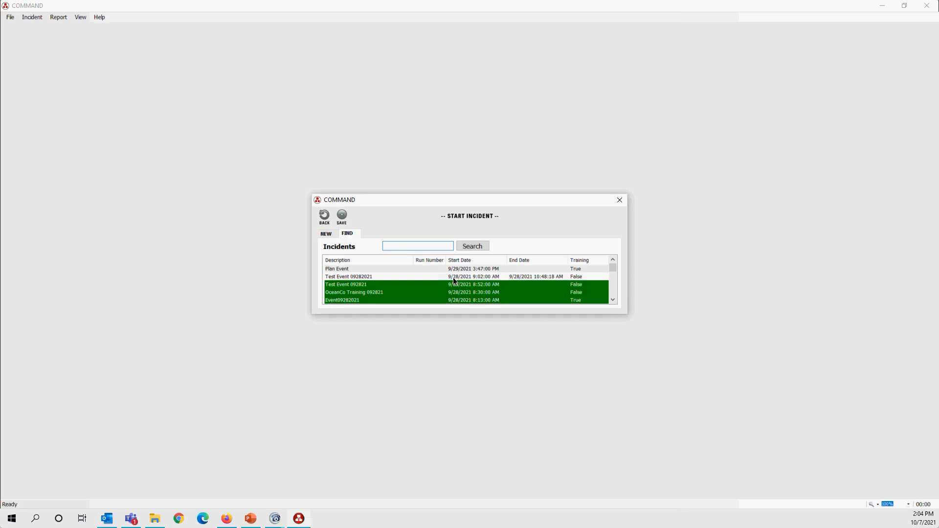
left_click(326, 233)
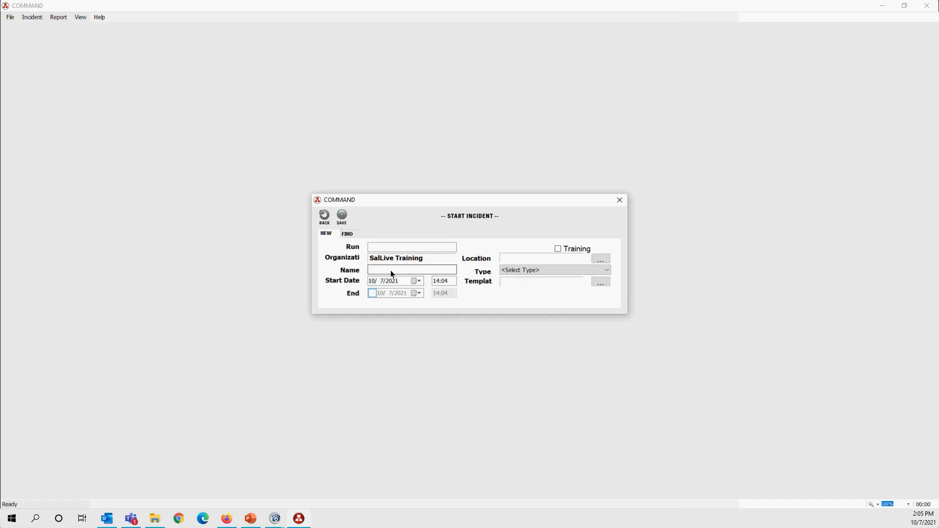
left_click(374, 269)
type("Thursday Evcen")
key("BackSpace")
type("ent 100721")
left_click(558, 250)
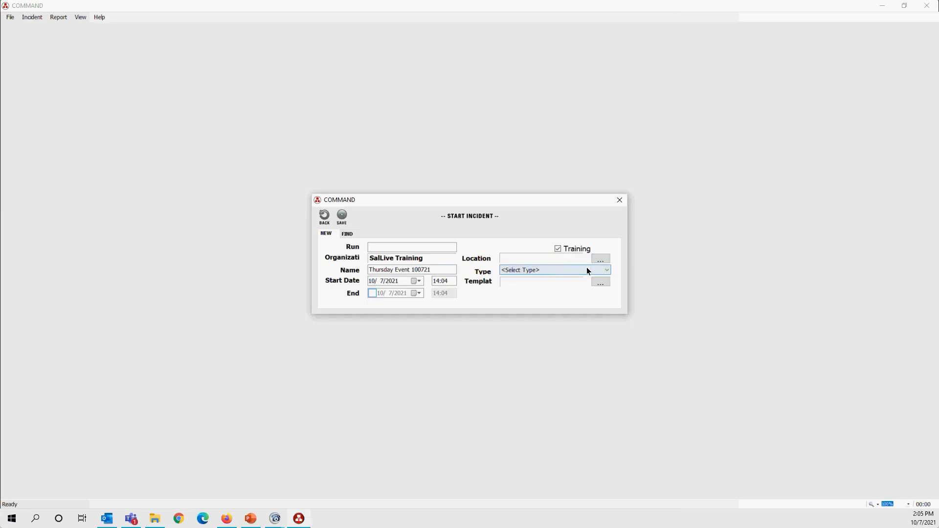
Step: Examine the available incident types and template files without choosing any for the new incident
left_click(605, 268)
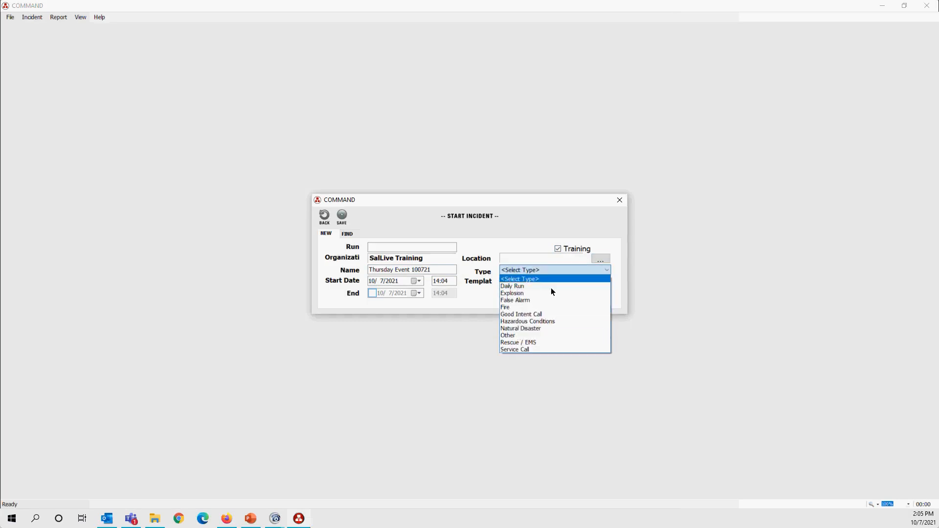
left_click(534, 269)
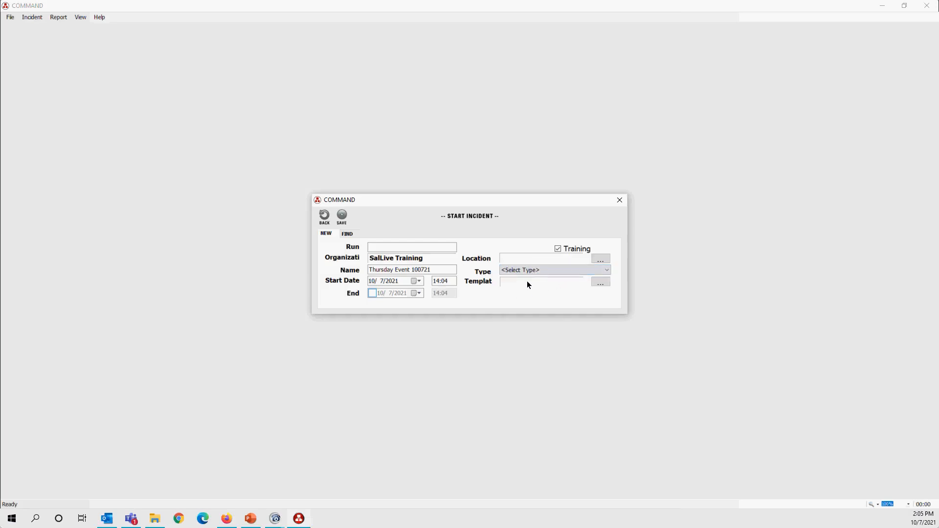
left_click(603, 284)
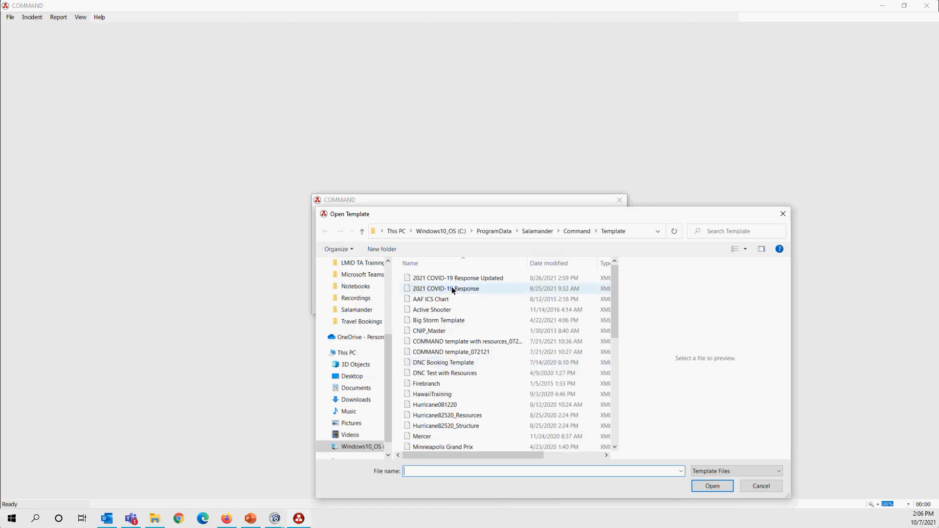
scroll(474, 331, "down", 5)
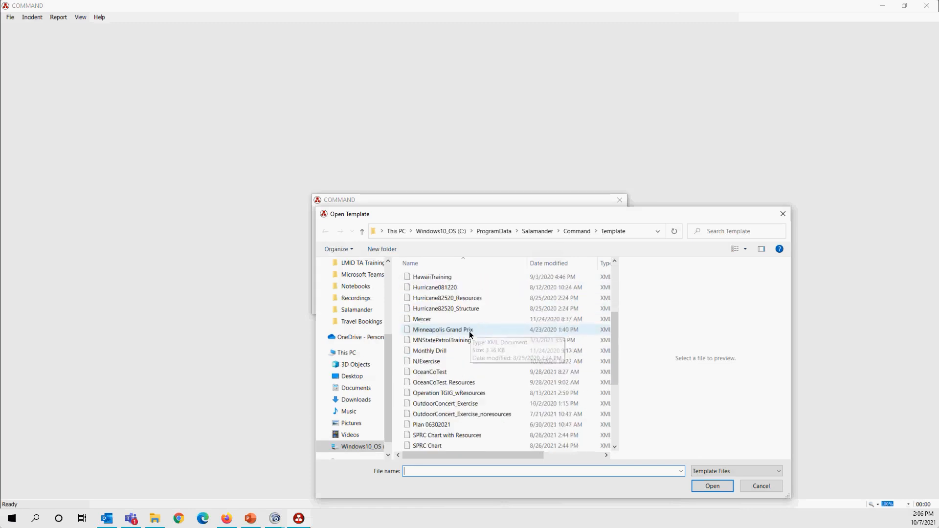
scroll(465, 337, "up", 4)
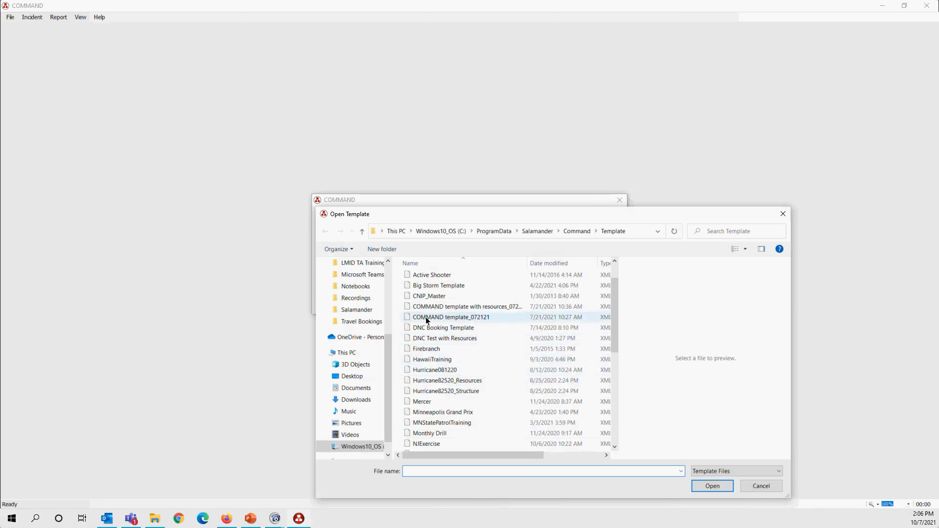
scroll(448, 383, "down", 7)
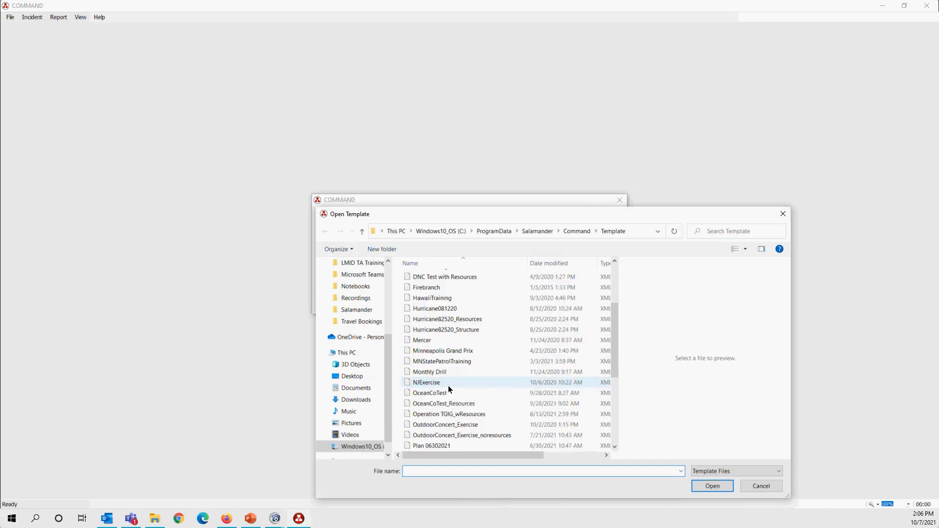
scroll(447, 390, "down", 1)
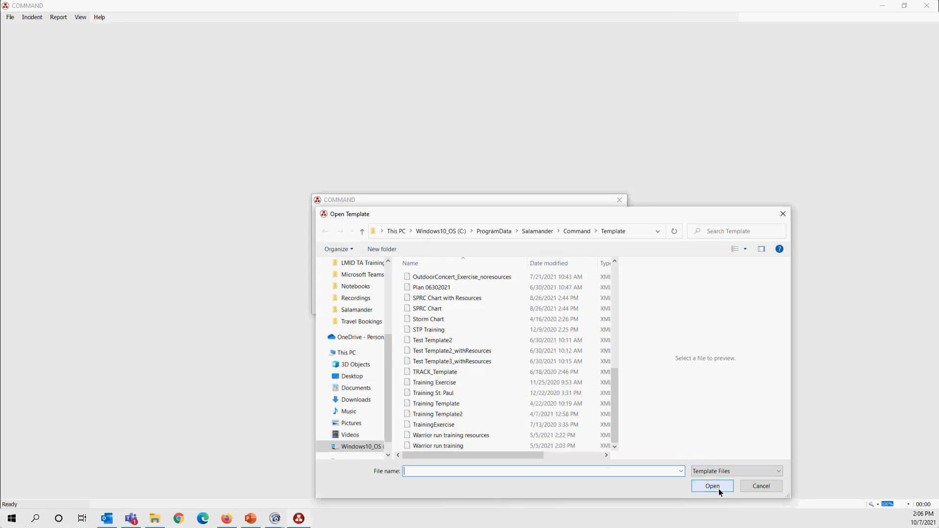
left_click(760, 487)
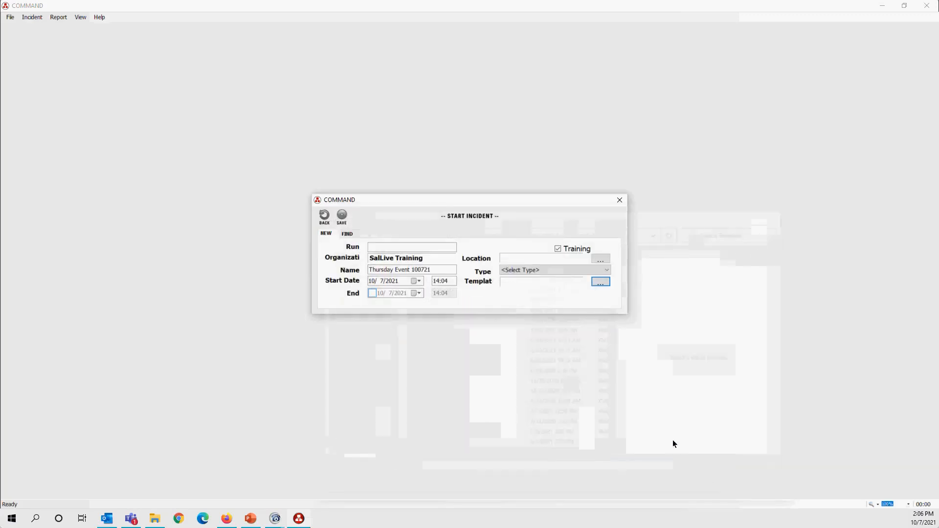
Step: Save the new incident and open the form for adding an assignment to its empty board area
left_click(342, 216)
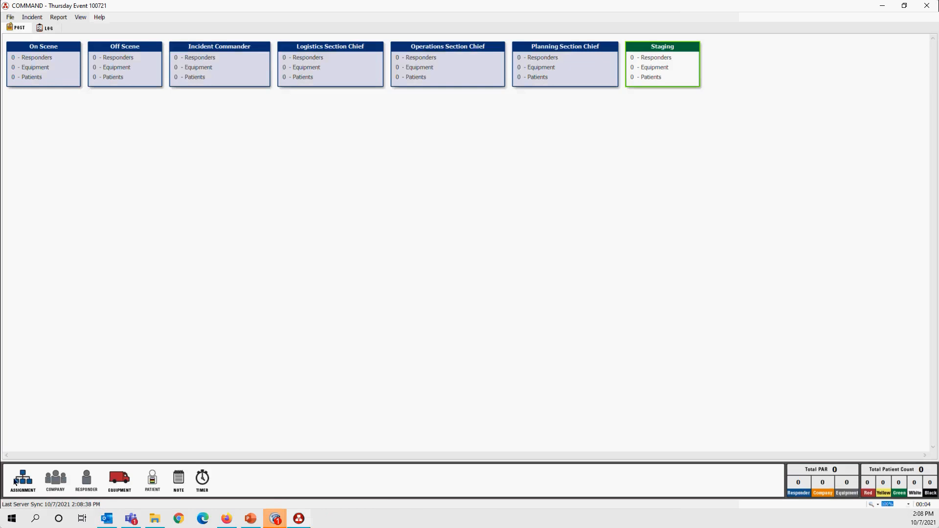
left_click_drag(23, 480, 319, 268)
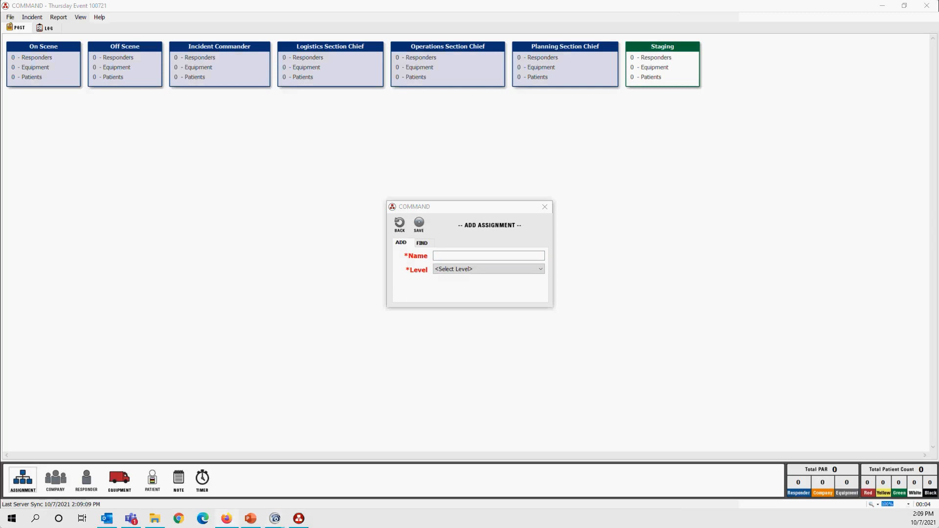
Step: Switch to SalamanderLive in Firefox, maximize the window and sign in with the saved username and password
left_click(226, 518)
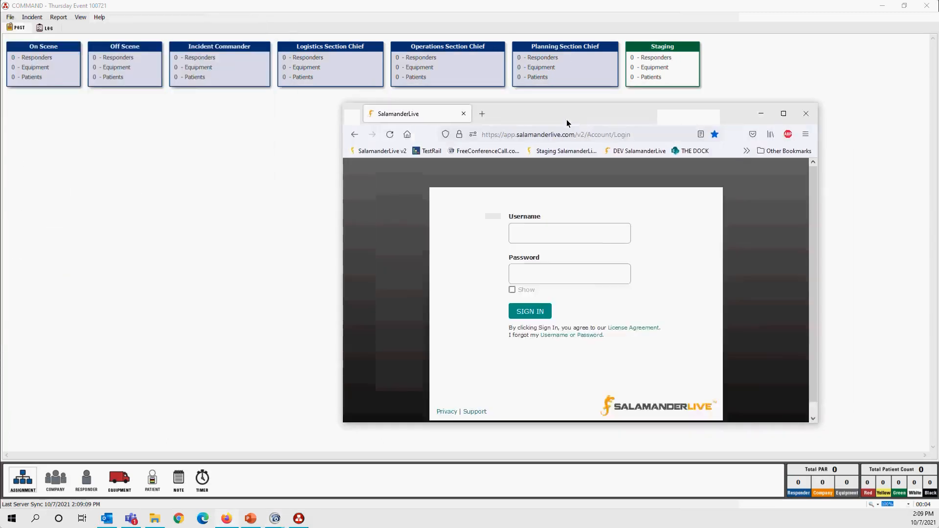
left_click(741, 71)
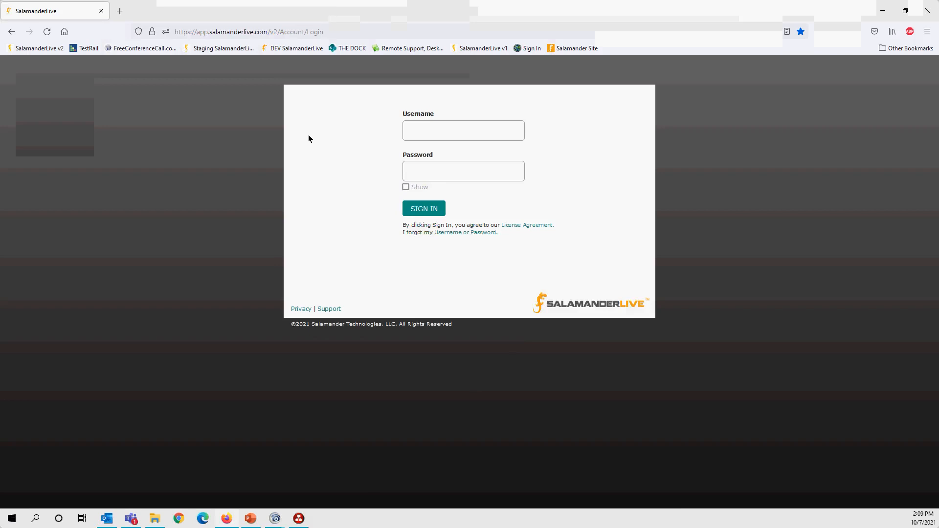
left_click(432, 134)
left_click(459, 320)
left_click(424, 209)
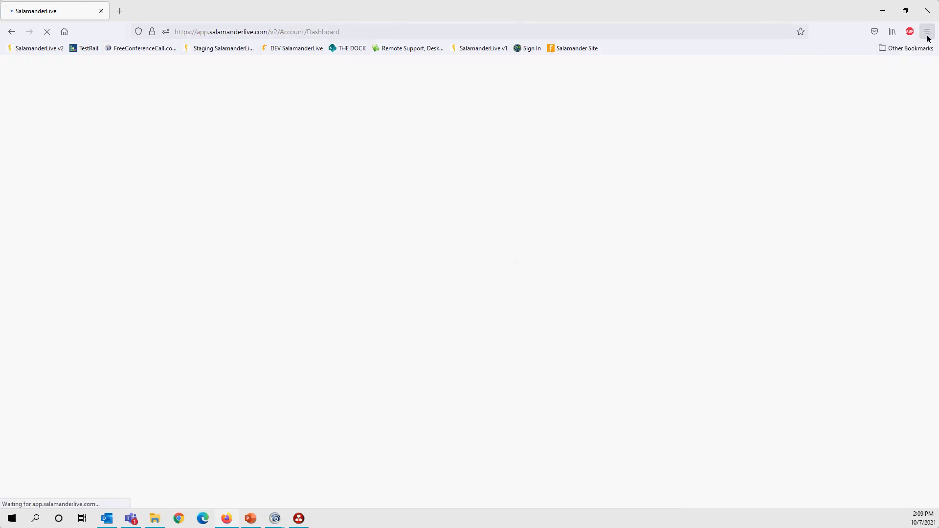
Step: Enlarge the SalamanderLive page to 133% zoom
left_click(927, 33)
left_click(907, 253)
left_click(908, 253)
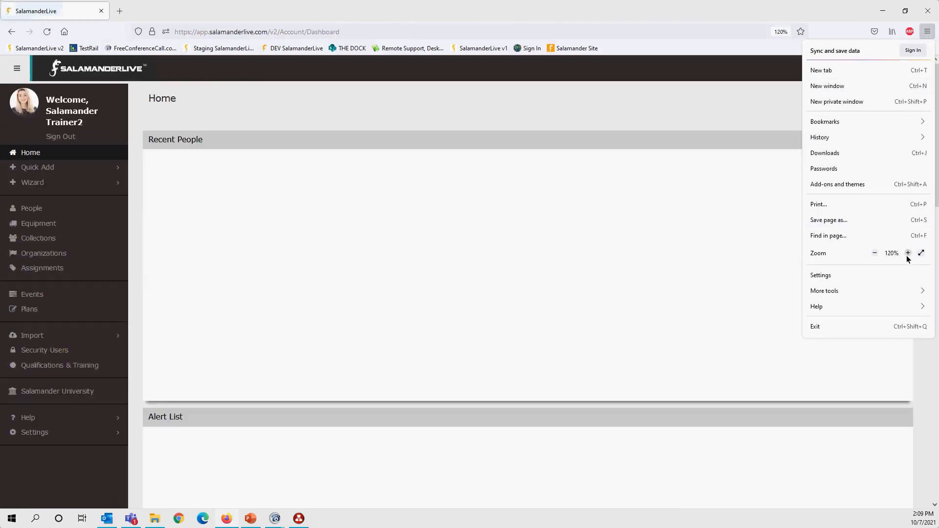
left_click(907, 253)
left_click(453, 116)
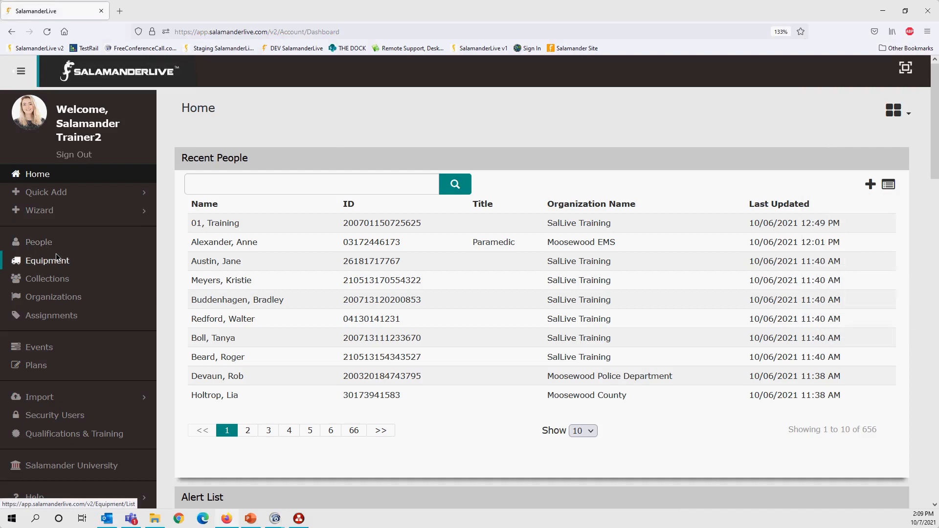
Step: Show 100 records per page in the People list and select all listed people
left_click(43, 245)
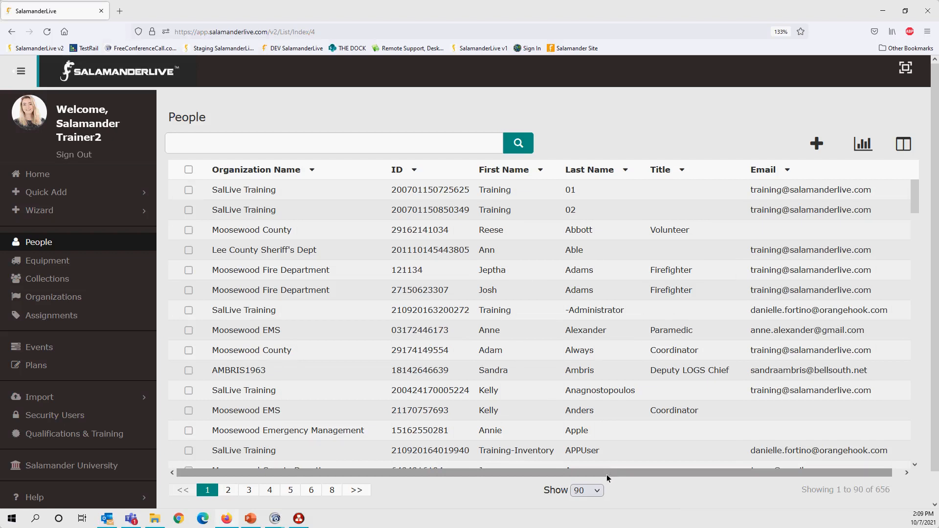
left_click(589, 490)
left_click(582, 475)
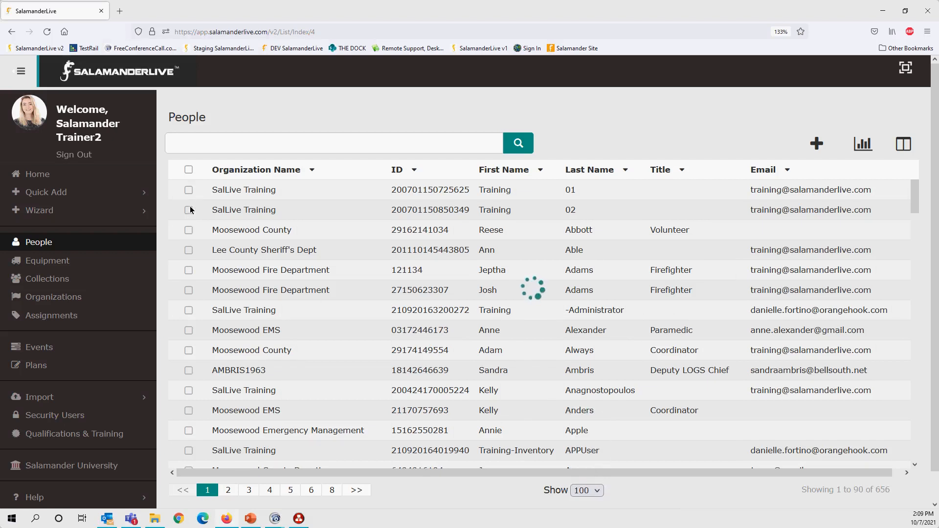
left_click(189, 170)
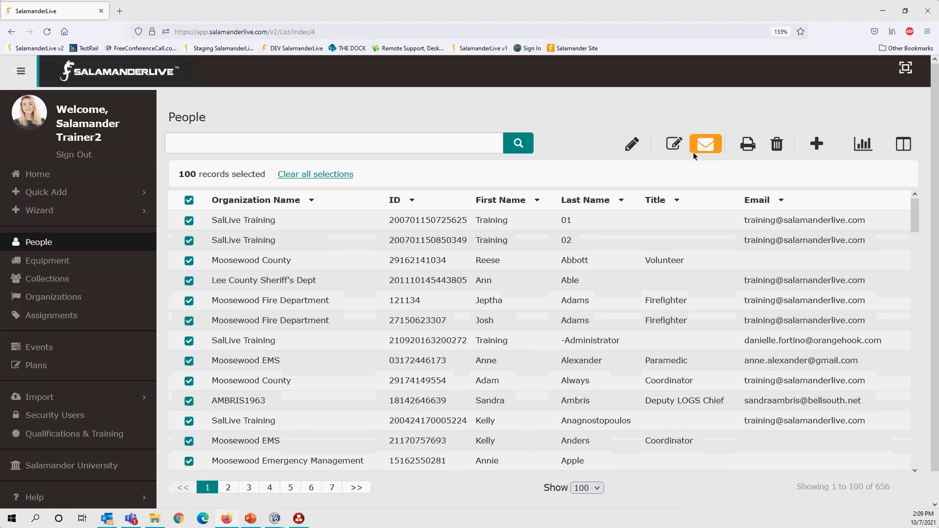
Step: Open the print options for the selected people, review the available card and tag designs, and close without printing
left_click(747, 145)
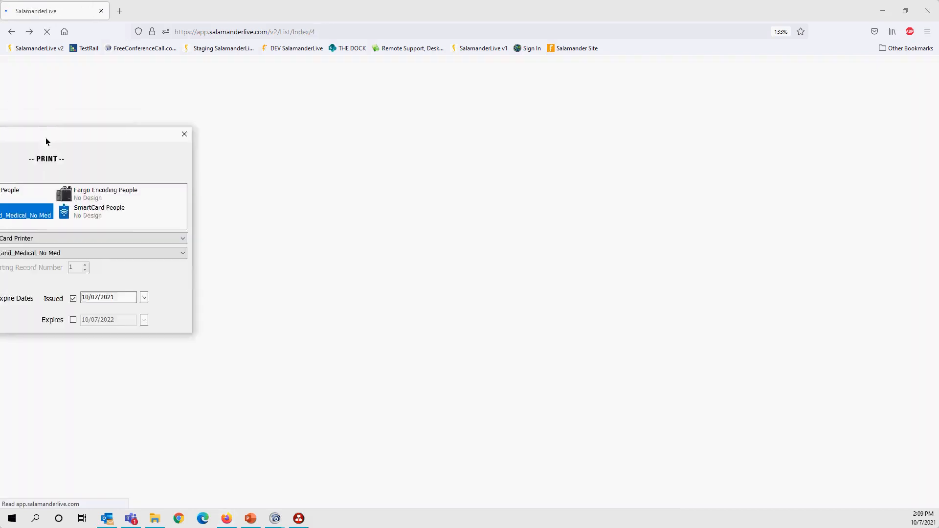
left_click_drag(46, 137, 383, 129)
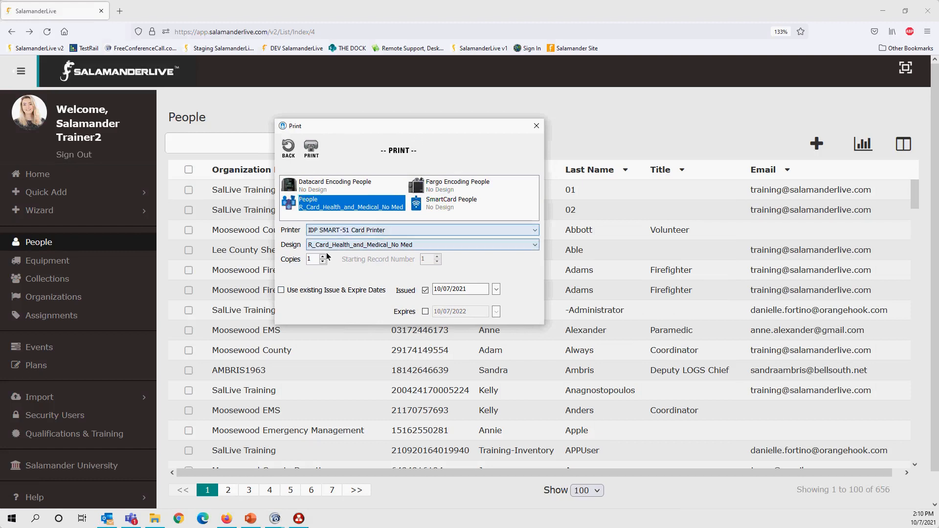
left_click(377, 249)
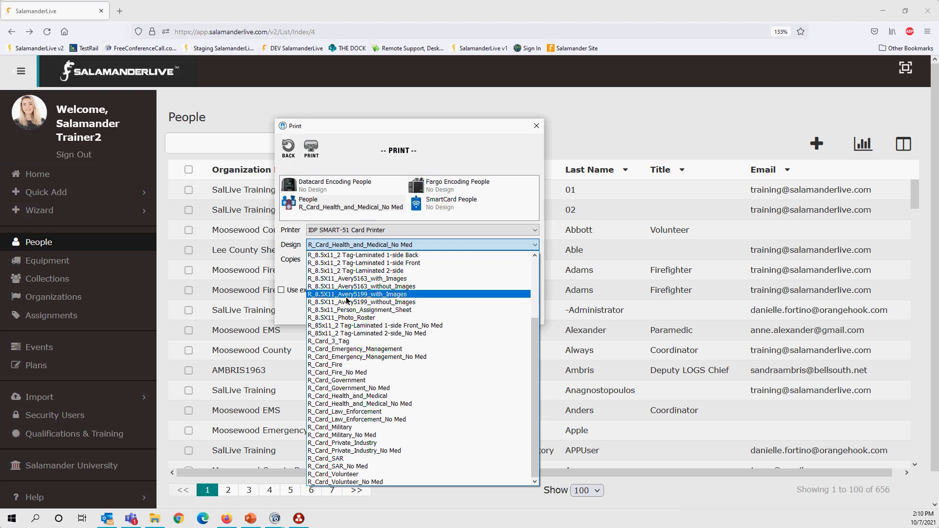
left_click(153, 332)
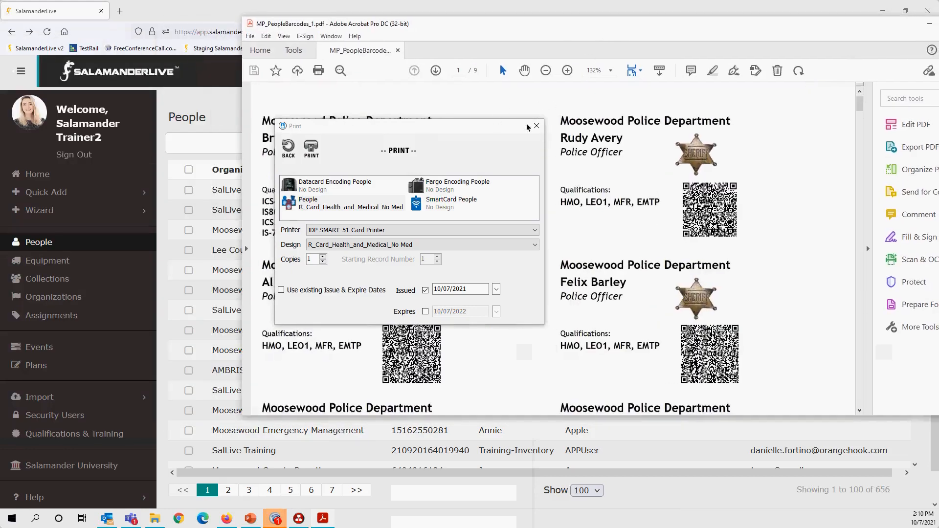
left_click(537, 126)
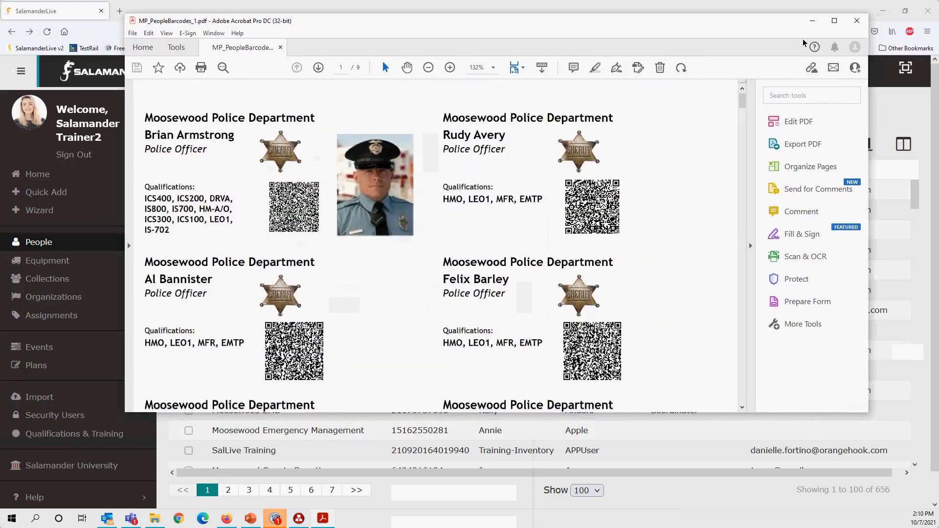
Step: Maximize MP_PeopleBarcodes_1.pdf in Acrobat, reduce its zoom to 100% and examine the printed people barcodes
left_click(834, 21)
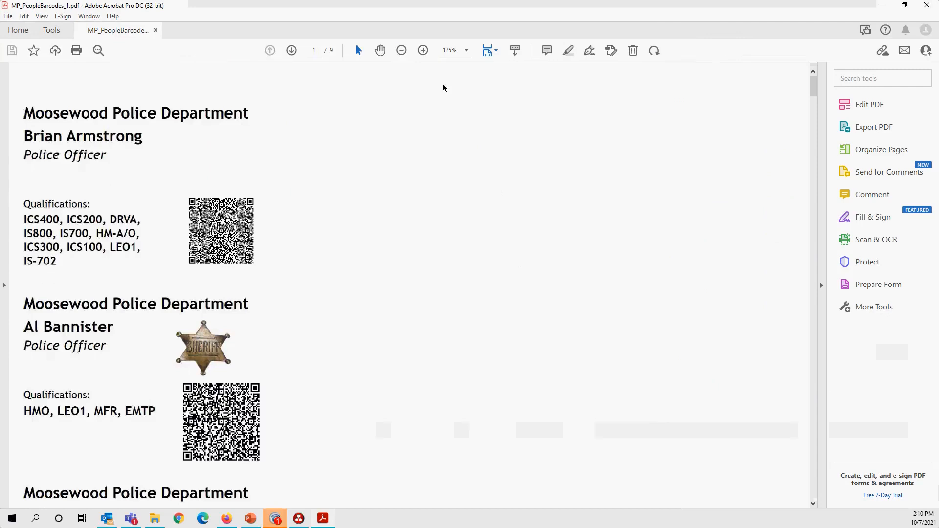
left_click(400, 50)
left_click(400, 51)
left_click(401, 50)
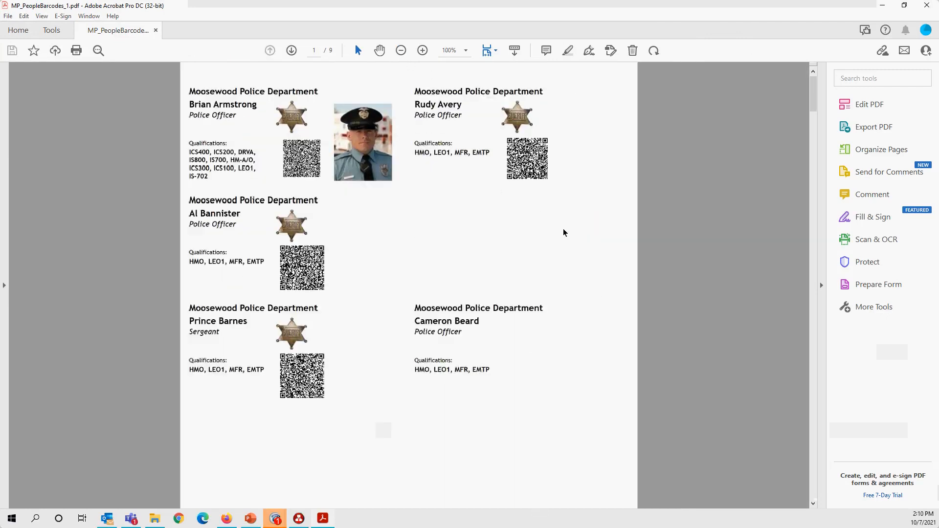
scroll(559, 253, "down", 5)
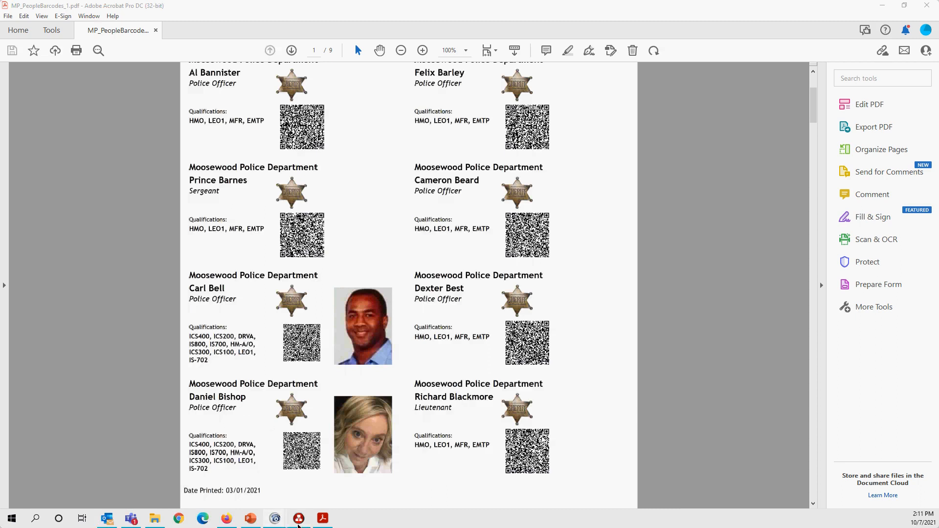
Step: Switch to COMMAND, review the print settings for the Incident Commander assignment, and close them without printing
left_click(298, 520)
left_click(543, 207)
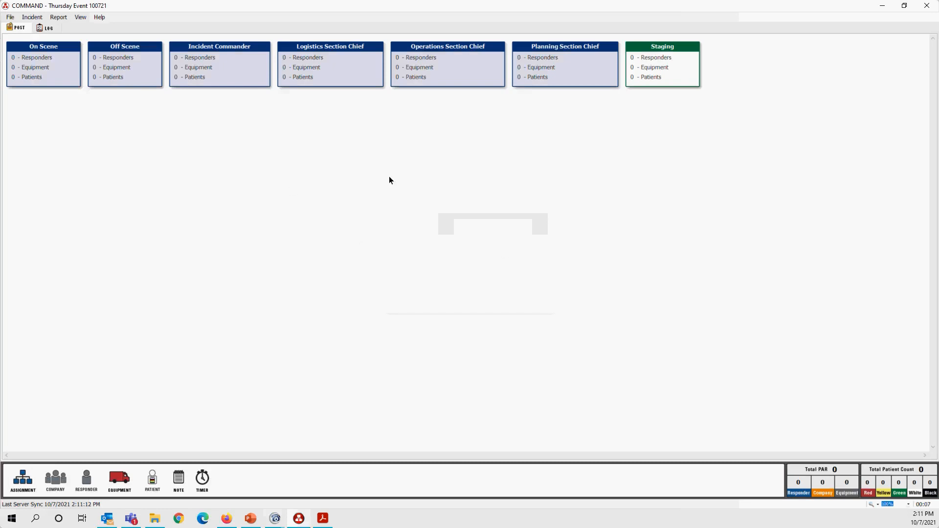
right_click(225, 76)
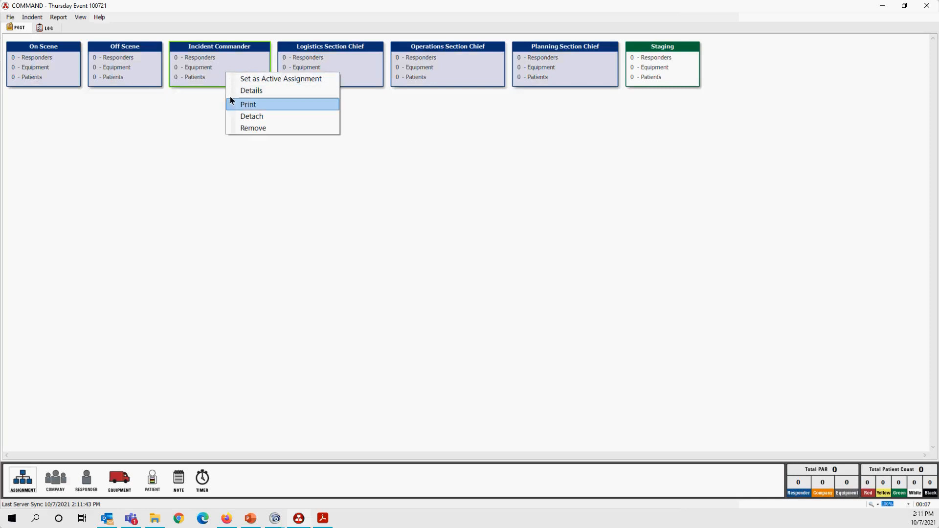
left_click(259, 104)
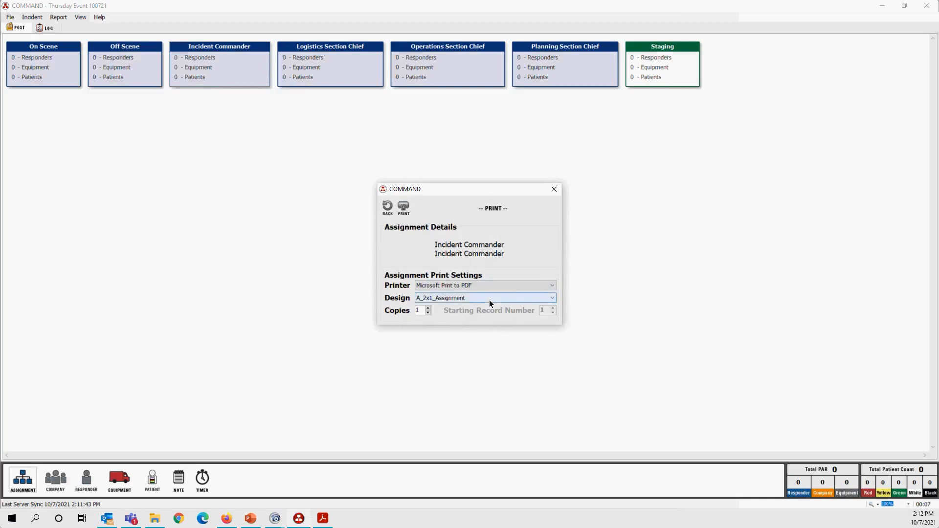
left_click(554, 190)
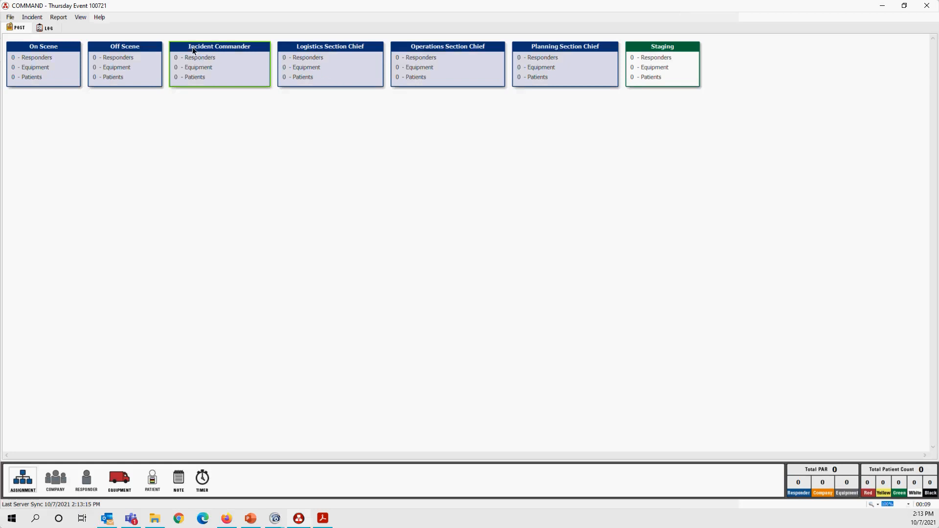
Step: Attach the Logistics, Operations and Planning Section Chief assignments beneath Incident Commander on the assignment board
left_click_drag(327, 62, 234, 74)
left_click_drag(362, 74, 258, 77)
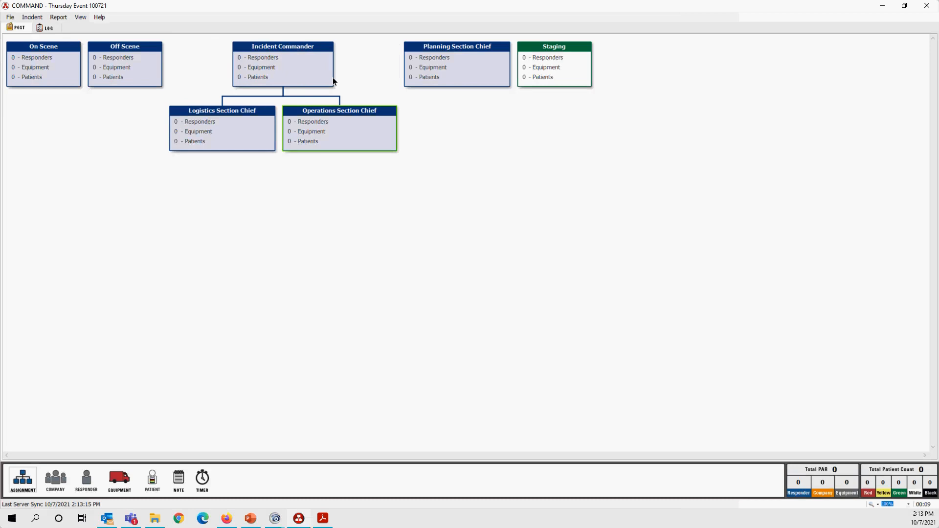
left_click_drag(466, 72, 291, 78)
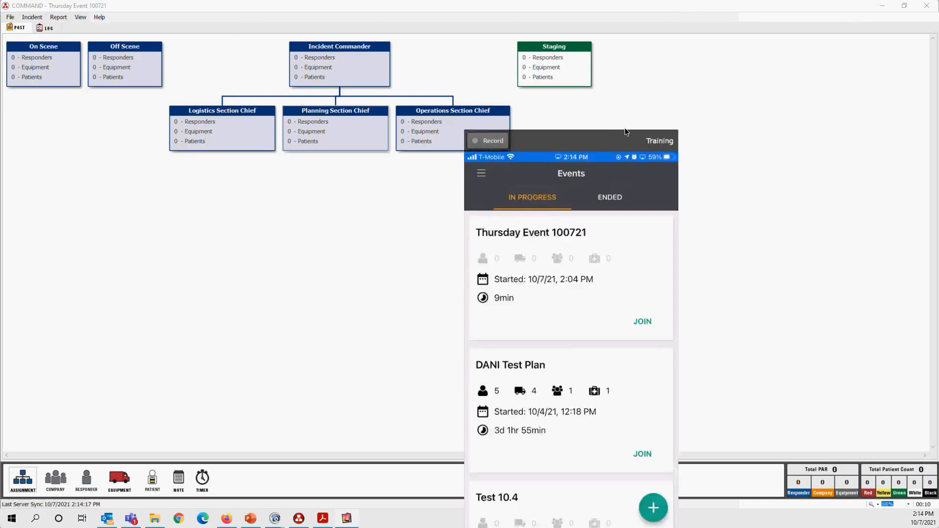
Step: Enlarge the mirrored phone window, view Thursday Event 100721 beside the assignment board, and move the window off screen
left_click_drag(681, 401, 751, 511)
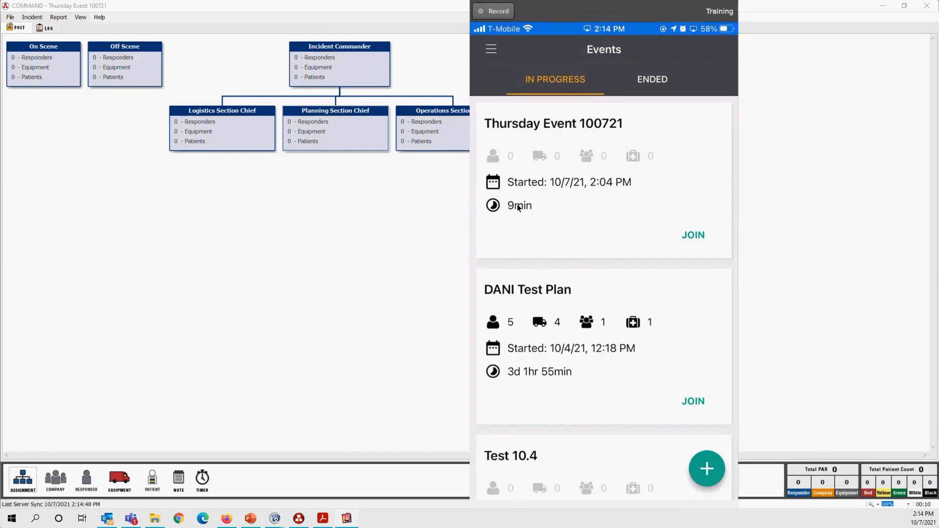
left_click_drag(569, 8, 432, 11)
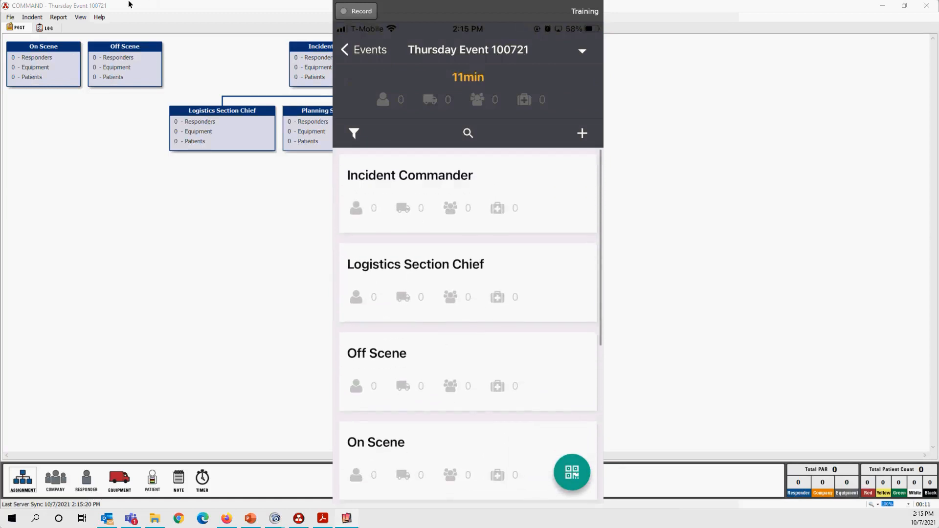
left_click_drag(429, 13, 679, 42)
left_click_drag(524, 11, 806, 15)
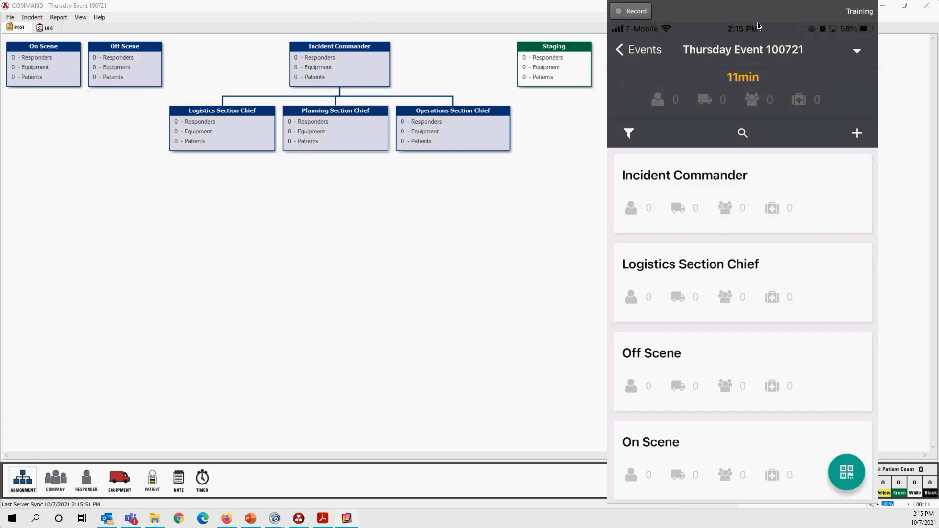
left_click_drag(765, 17, 0, 105)
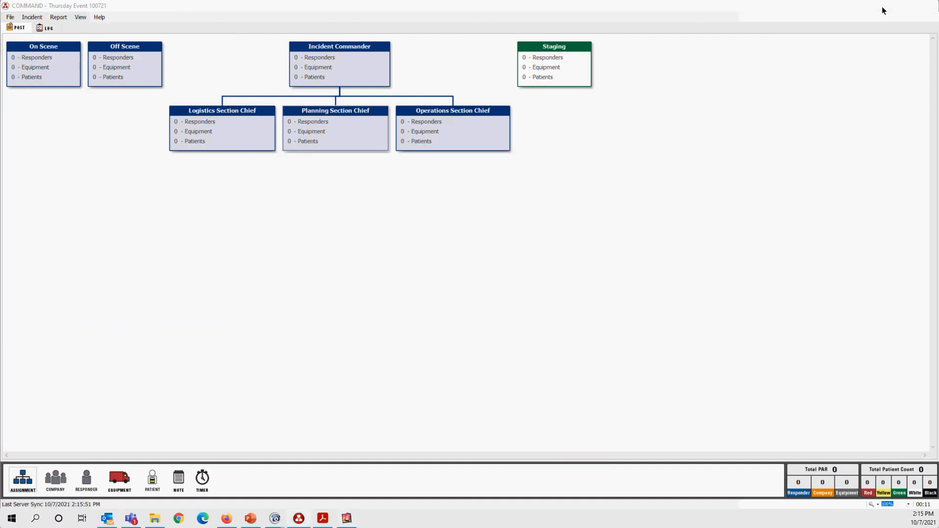
Step: Switch to SalamanderLive, open the Moosewood COVID-19 Vaccination plan and examine its full assignment chart
left_click(881, 6)
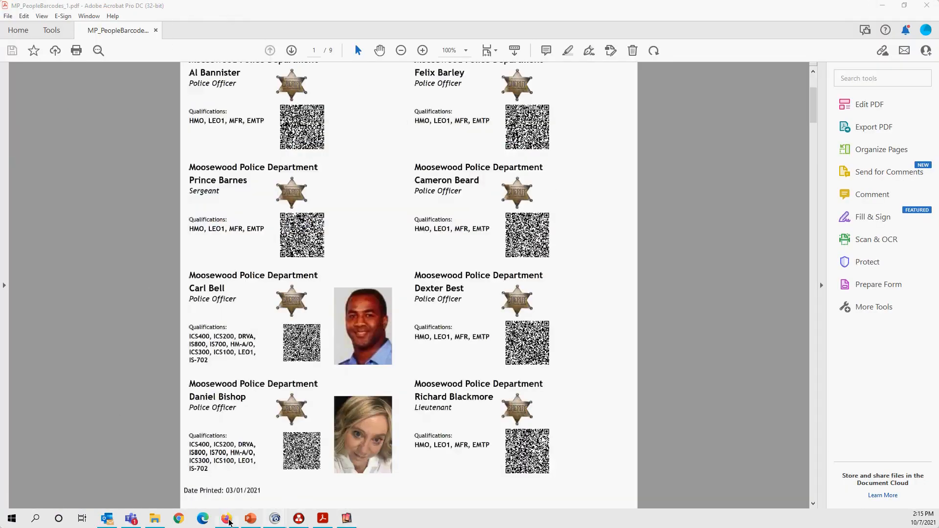
left_click(226, 518)
left_click(39, 368)
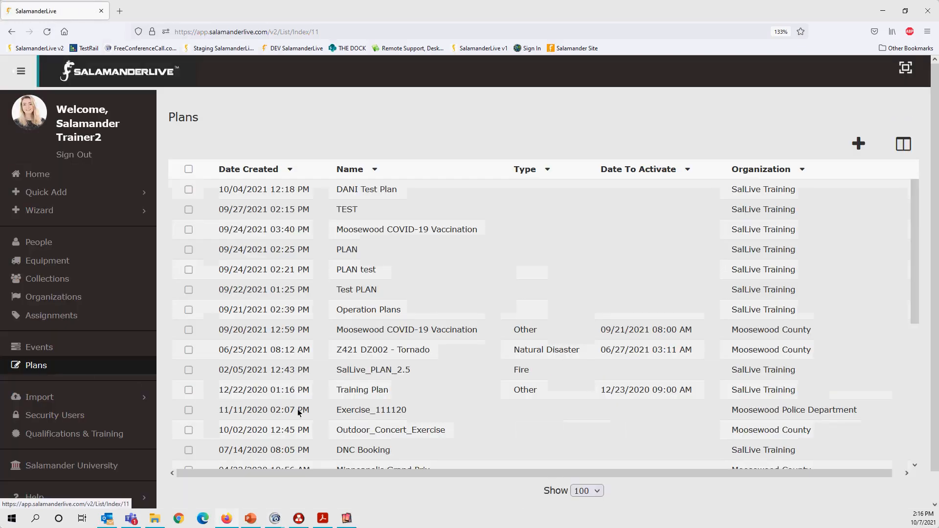
left_click(350, 231)
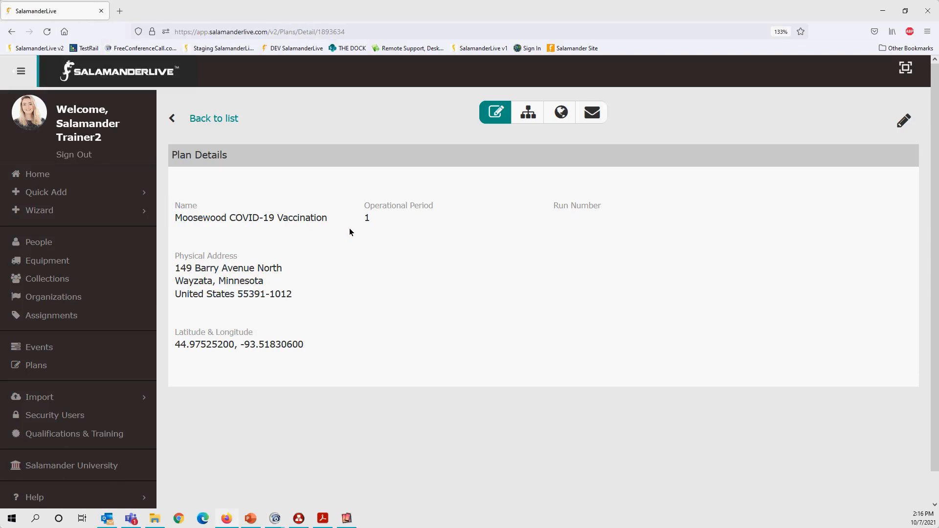
left_click(528, 113)
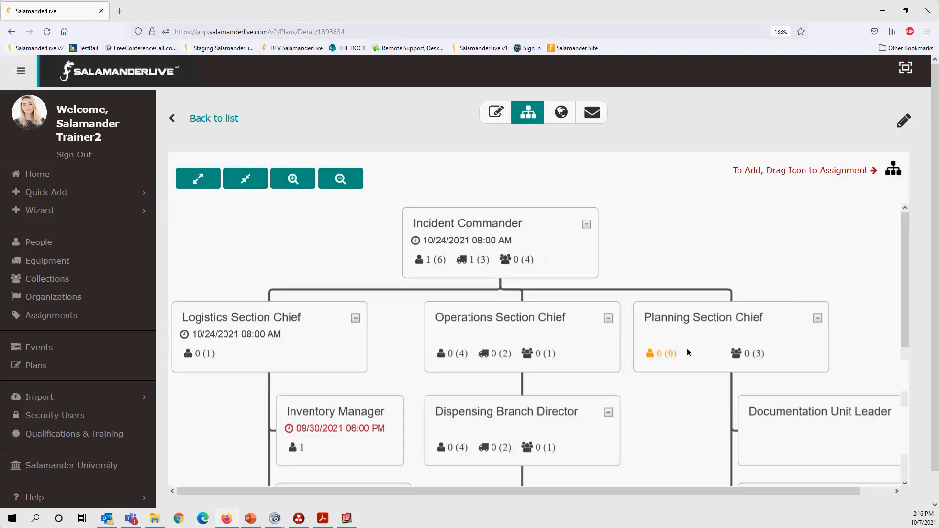
left_click(344, 183)
left_click(344, 183)
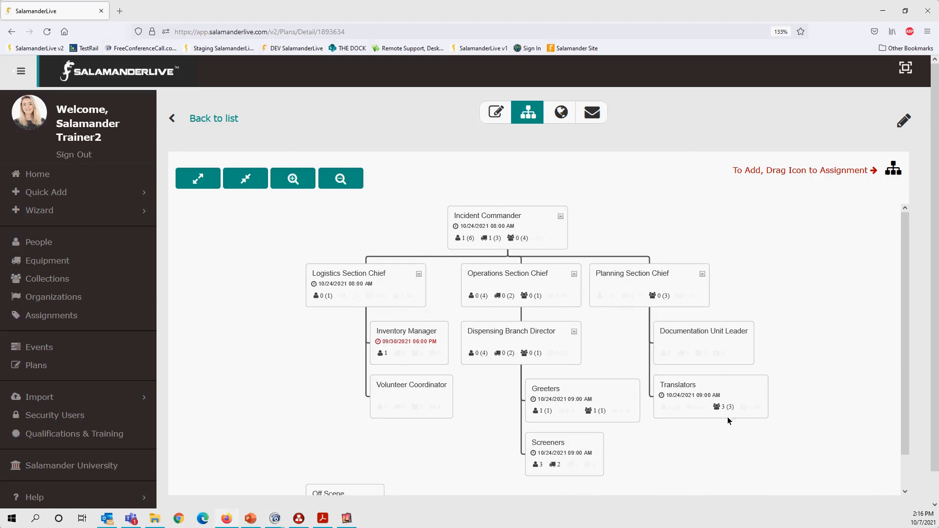
Step: Open the Add Assignment form from the plan's chart, look at its assignment search, and cancel it
left_click_drag(895, 171, 790, 246)
left_click(616, 217)
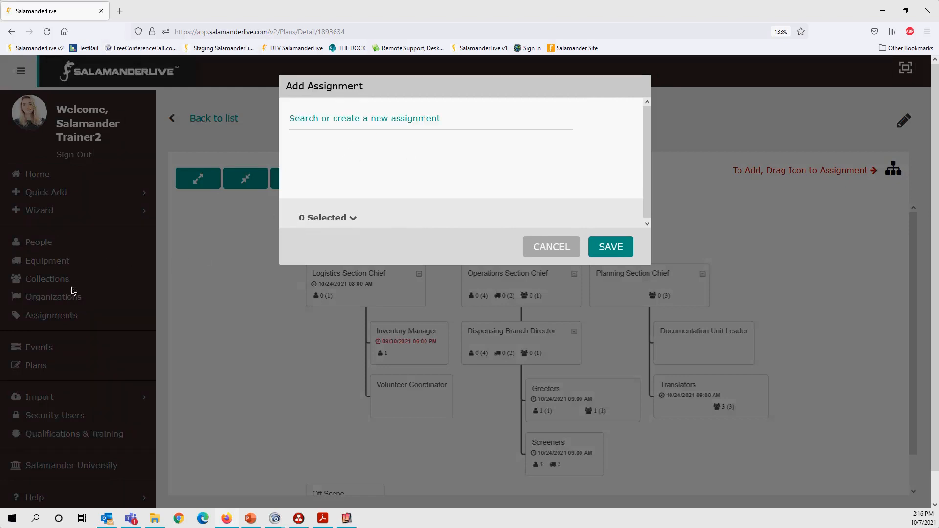
left_click(302, 124)
left_click(552, 247)
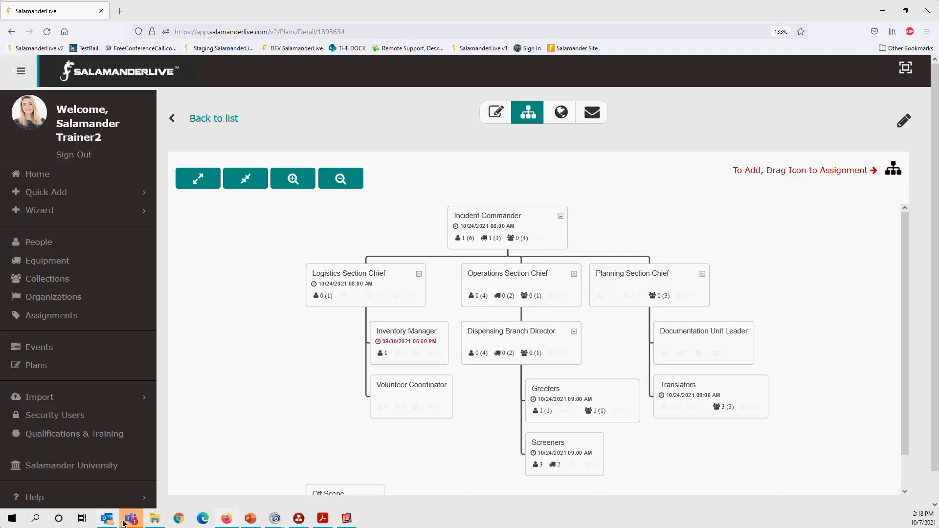
Step: Clear the SalamanderLive and PDF windows away, return to the COMMAND board and place the mirrored phone window beside it
left_click(299, 521)
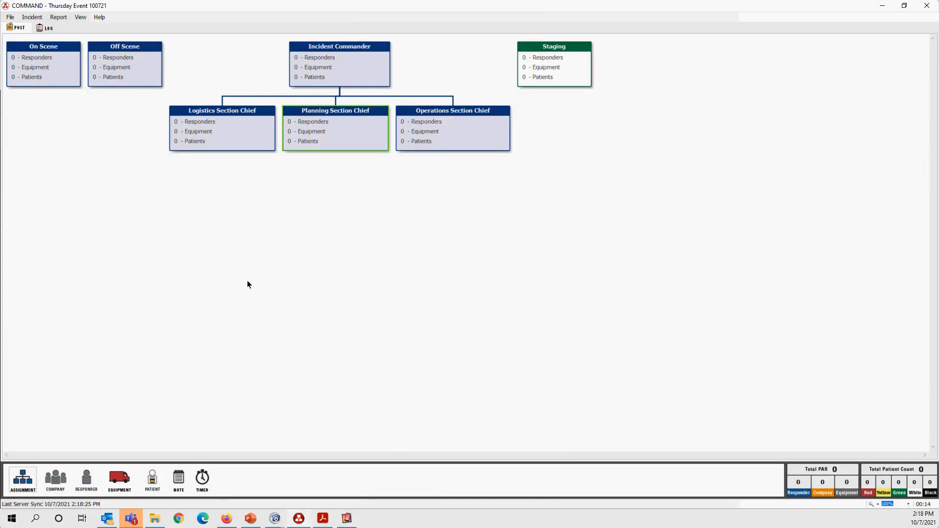
left_click(926, 5)
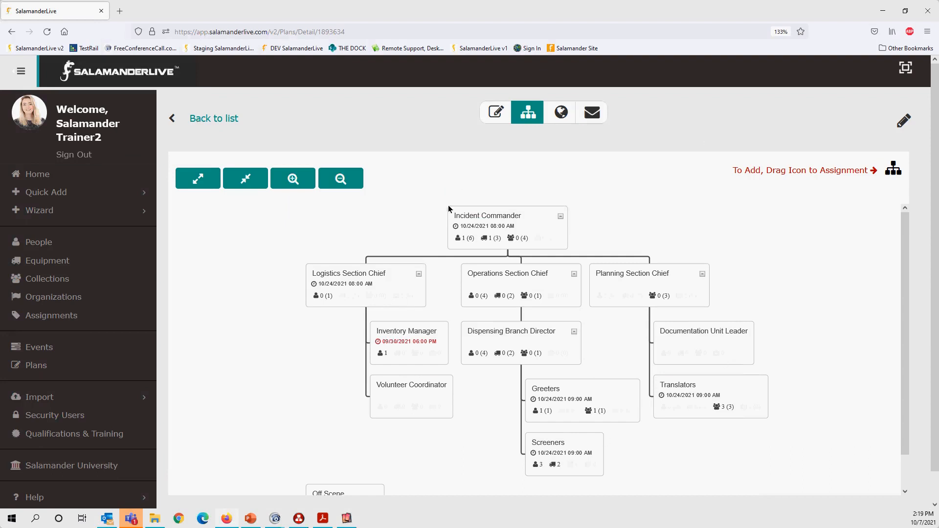
left_click(881, 11)
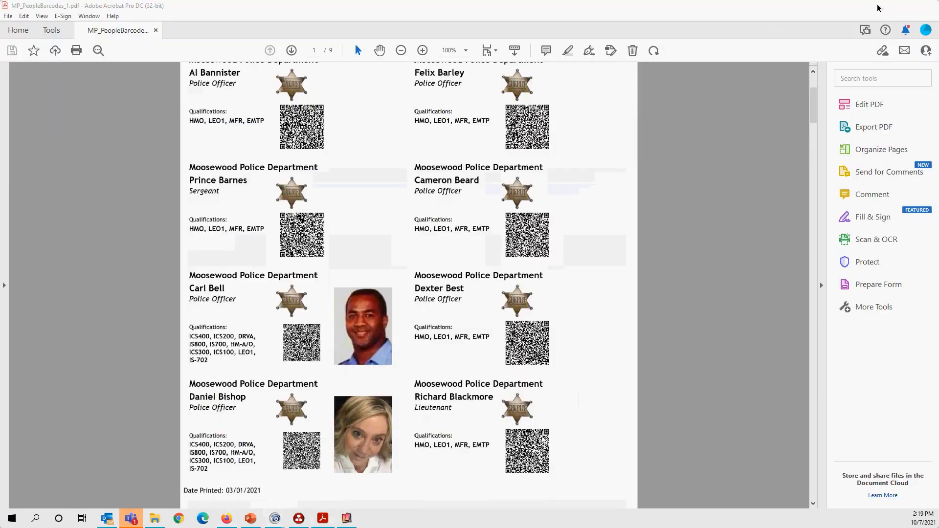
left_click(880, 8)
left_click(300, 521)
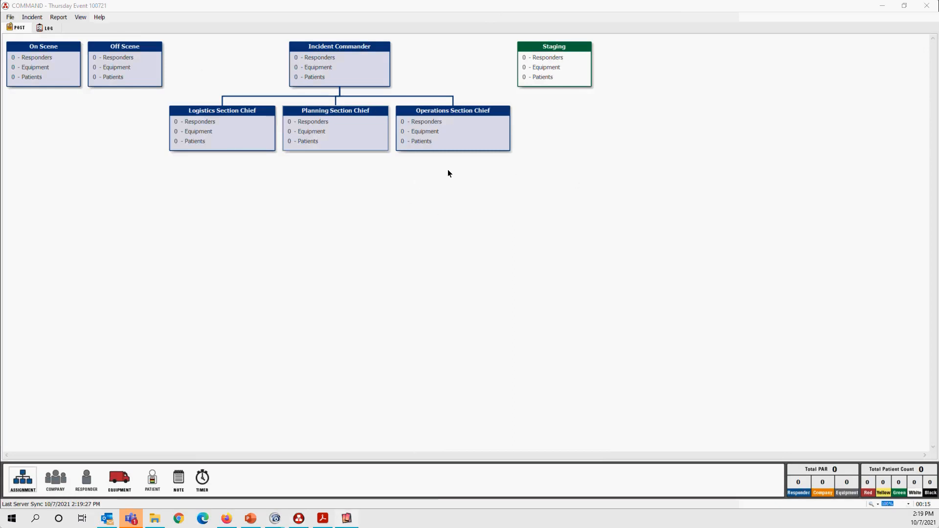
left_click_drag(0, 26, 822, 7)
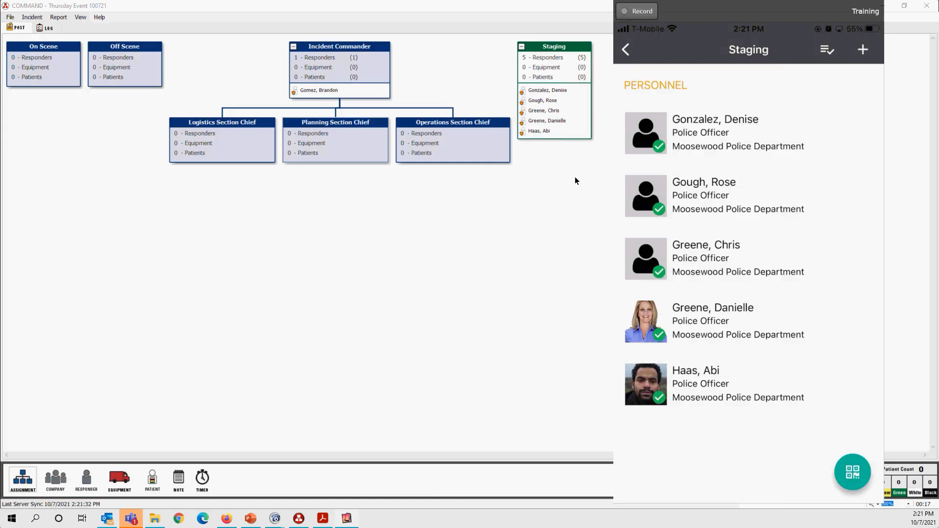
Step: Move the mirrored phone window off screen, switch to SalamanderLive and open the dashboard of Thursday Event 100721
left_click_drag(699, 11, 0, 11)
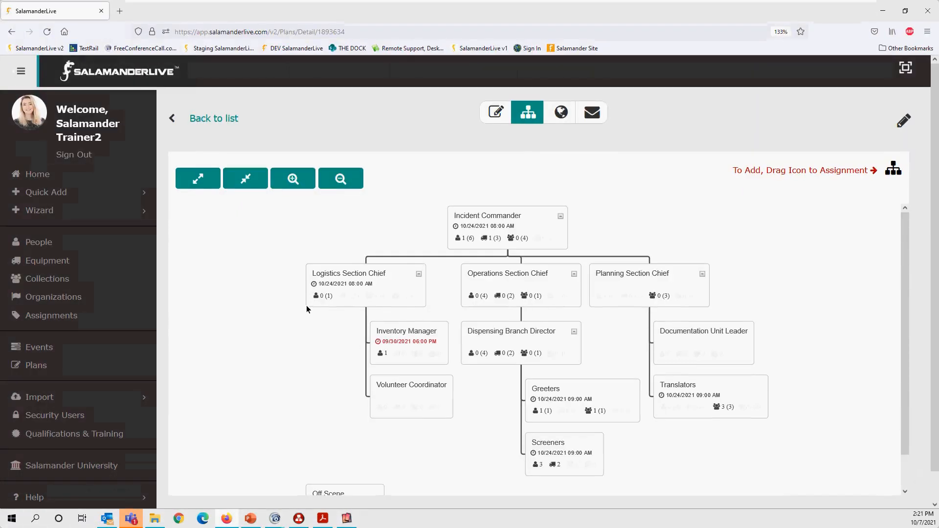
left_click(44, 350)
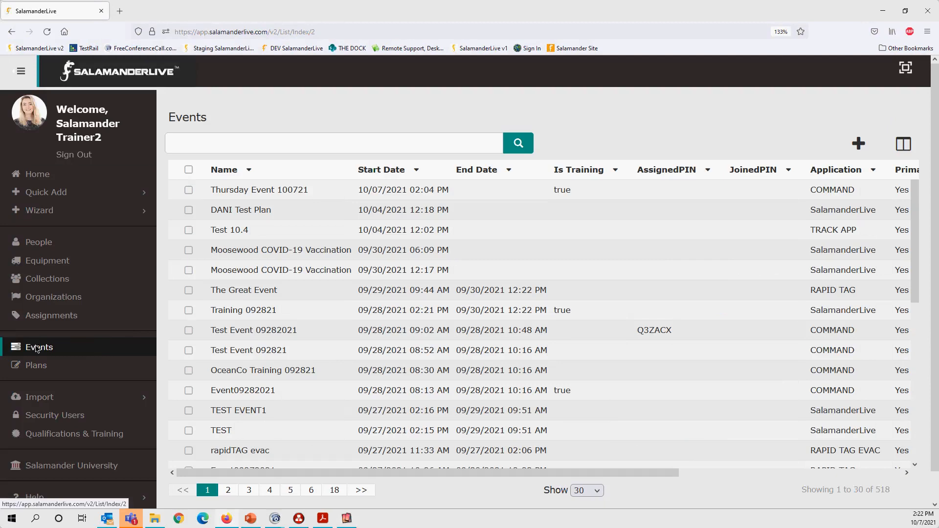
left_click(260, 192)
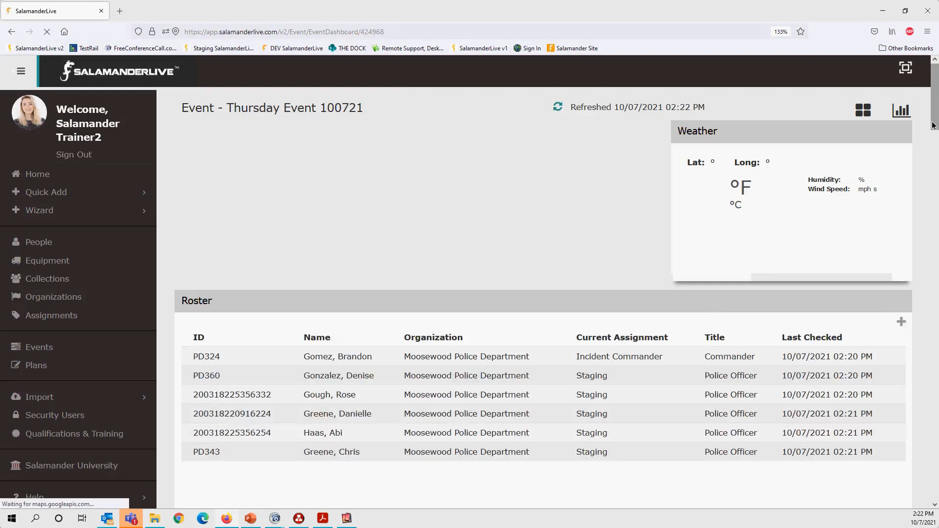
Step: Attach the Planning, Logistics and Operations Section Chief assignments beneath Incident Commander in the event dashboard's chart
left_click_drag(932, 126, 933, 450)
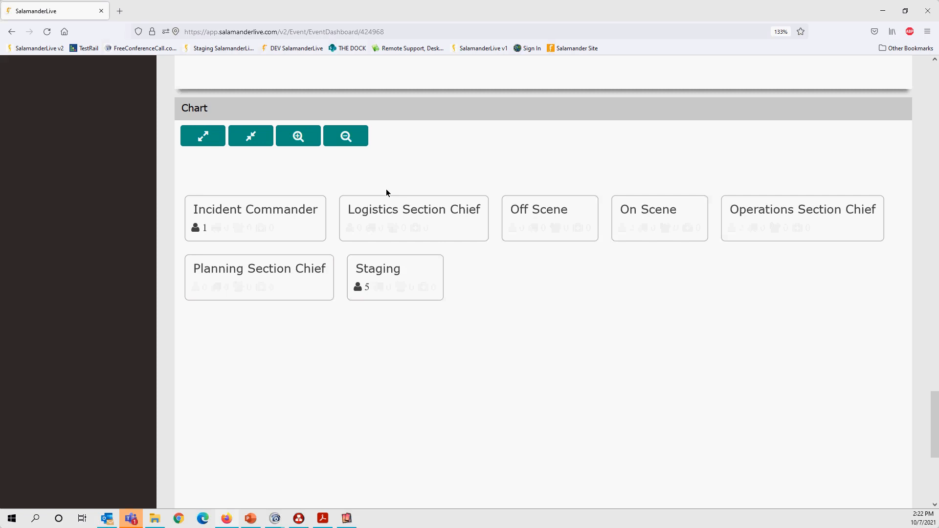
left_click_drag(248, 279, 250, 230)
left_click_drag(285, 344, 292, 216)
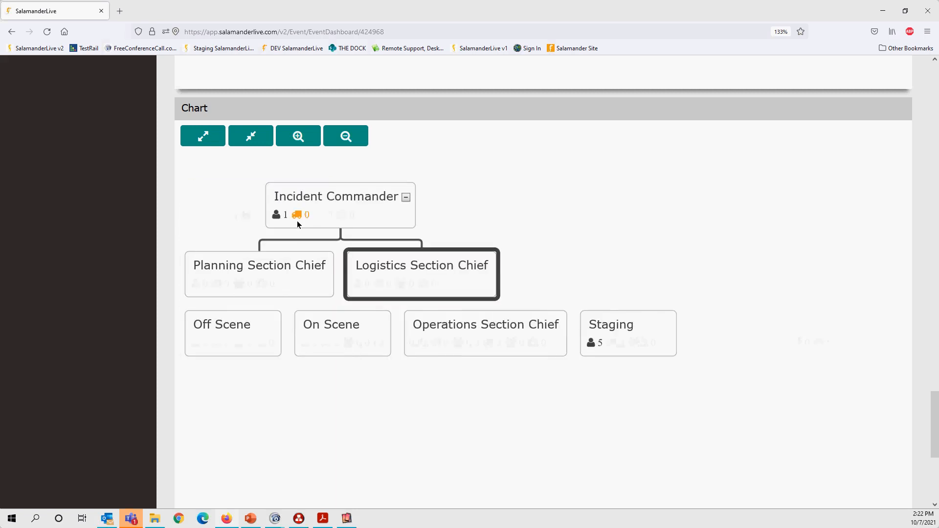
left_click_drag(453, 330, 362, 218)
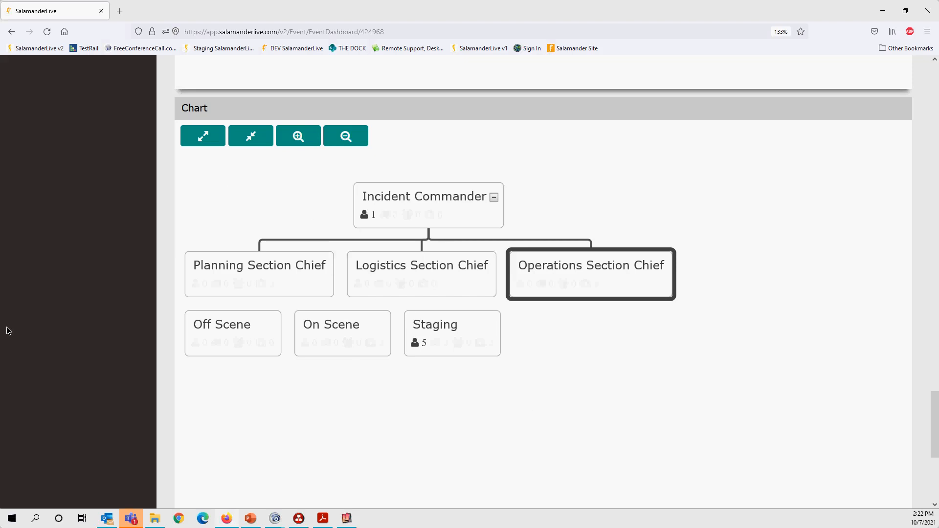
Step: Switch back to COMMAND, set Operations Section Chief as the active assignment, and reposition the mirrored phone window beside the board
key("alt+Tab")
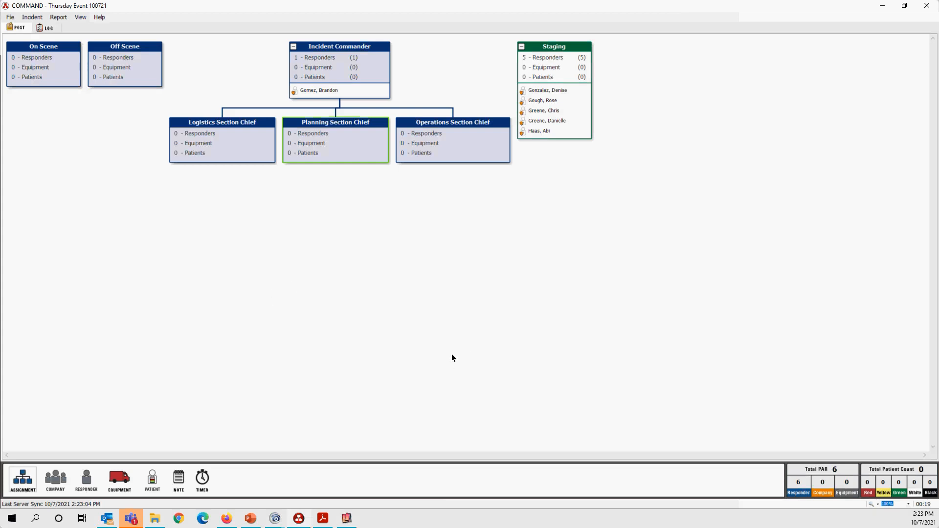
right_click(458, 154)
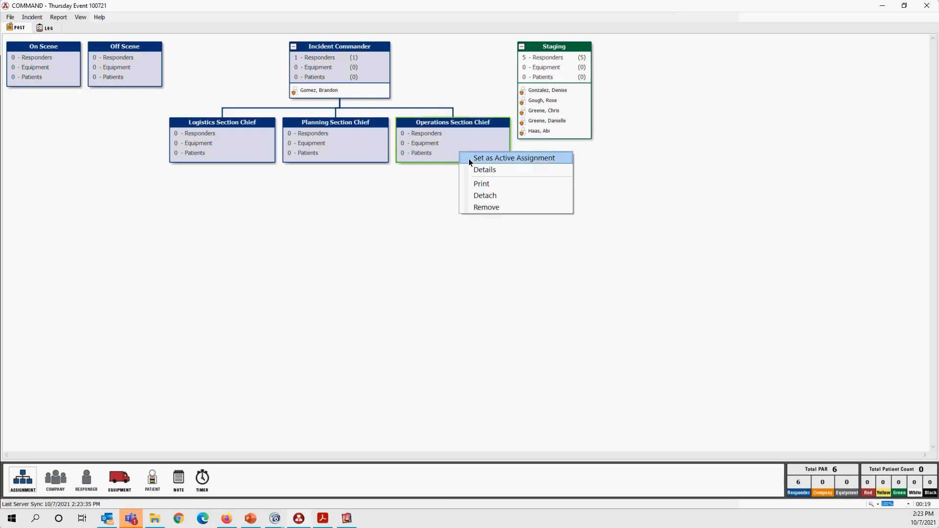
right_click(449, 137)
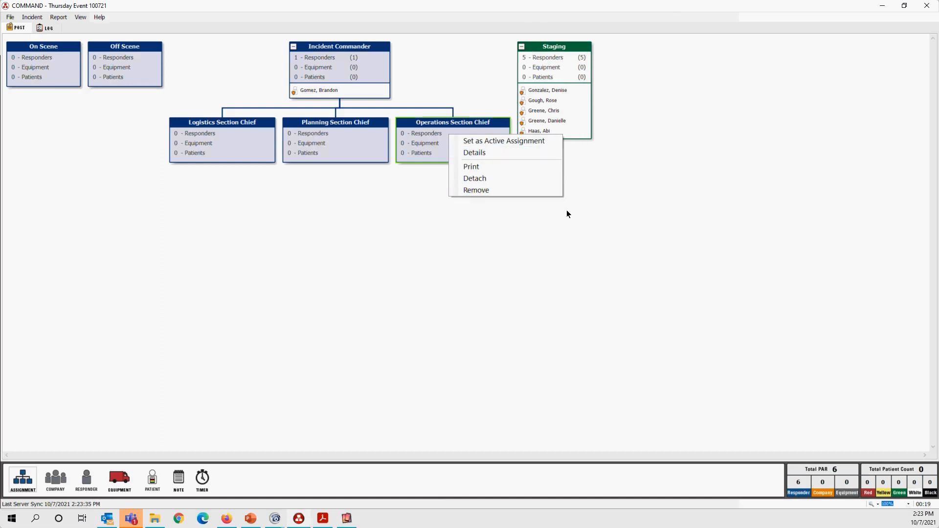
right_click(422, 141)
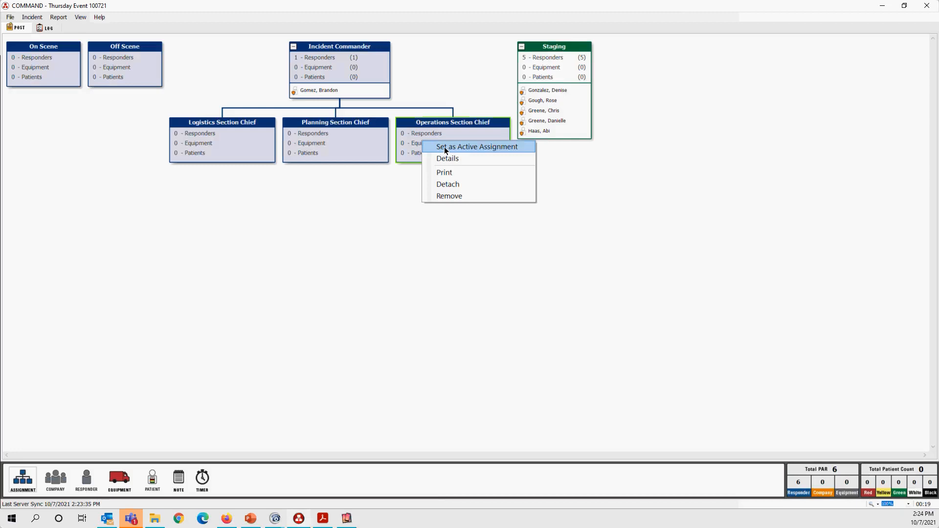
left_click(445, 147)
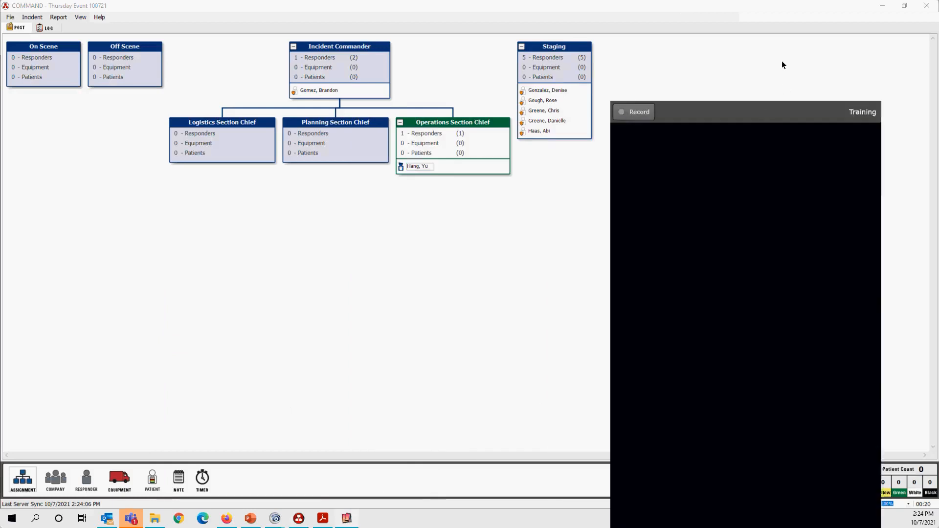
mouse_move(798, 20)
left_mouse_down()
mouse_move(475, 21)
mouse_move(777, 20)
mouse_move(792, 10)
mouse_move(806, 25)
mouse_move(851, 19)
mouse_move(596, 4)
mouse_move(518, 13)
mouse_move(855, 10)
mouse_move(814, 20)
left_mouse_up()
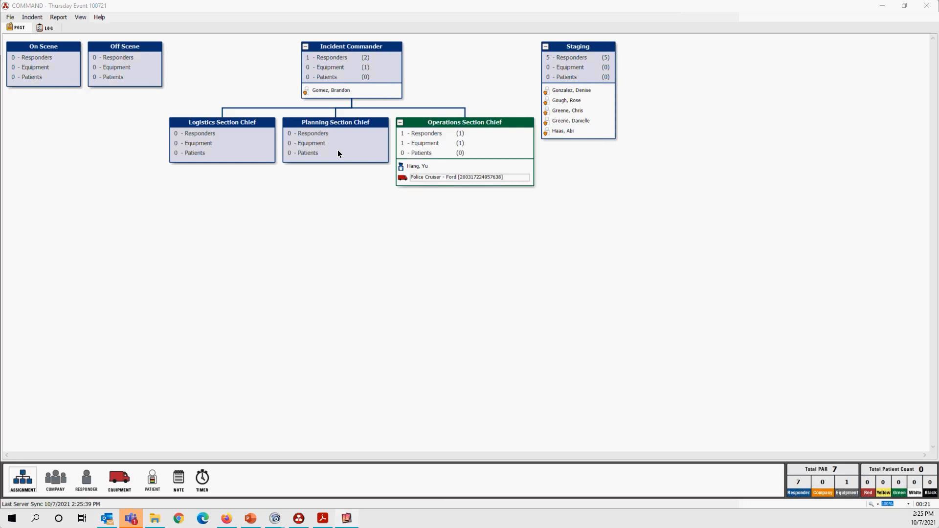
Step: Make Planning Section Chief the active assignment and move the two uppermost responders in Staging to Logistics Section Chief
right_click(321, 141)
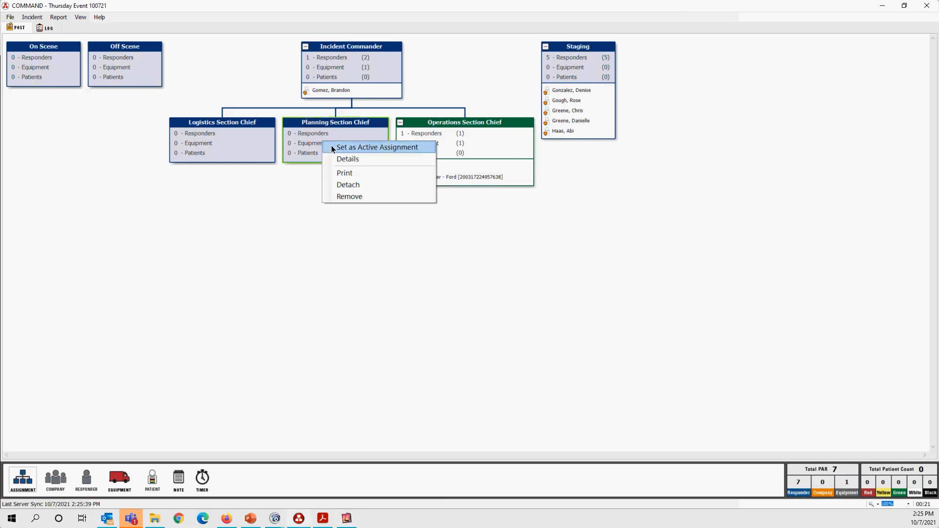
left_click(334, 147)
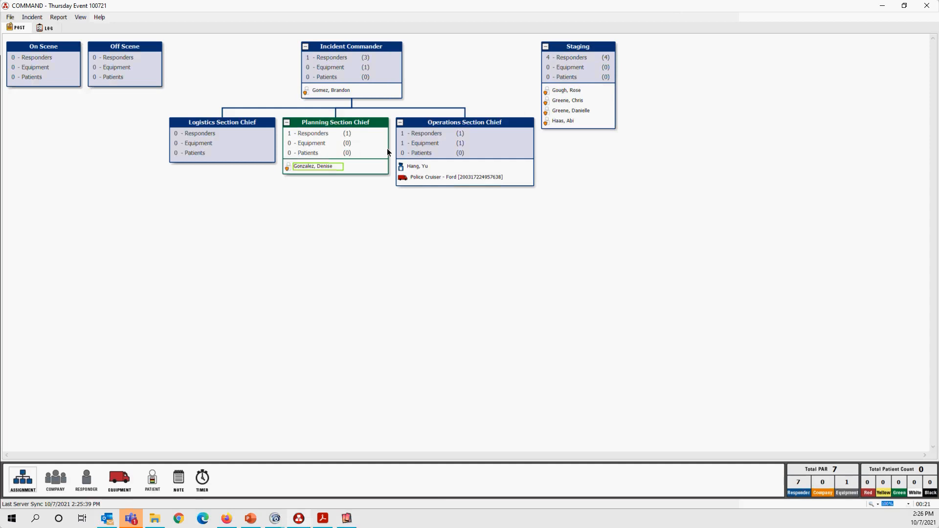
left_click(572, 91)
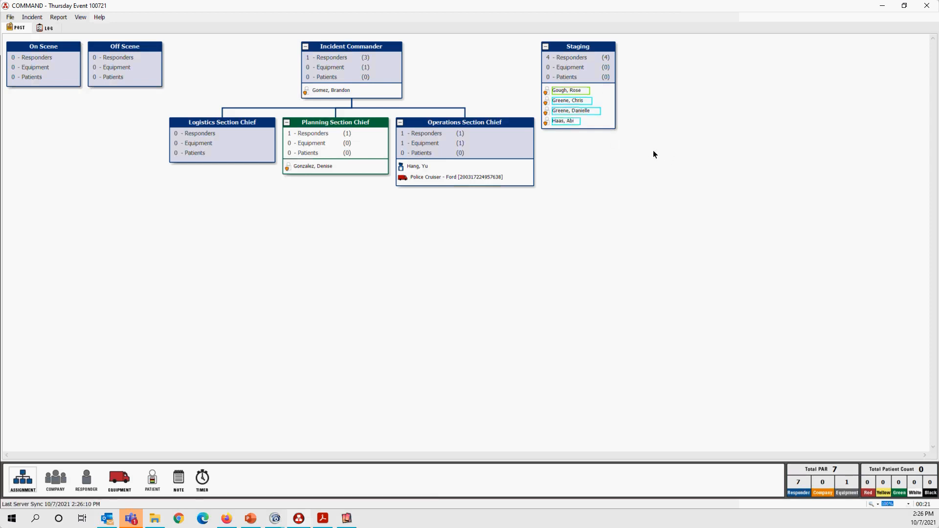
left_click(576, 113, "ctrl")
left_click_drag(584, 91, 240, 141)
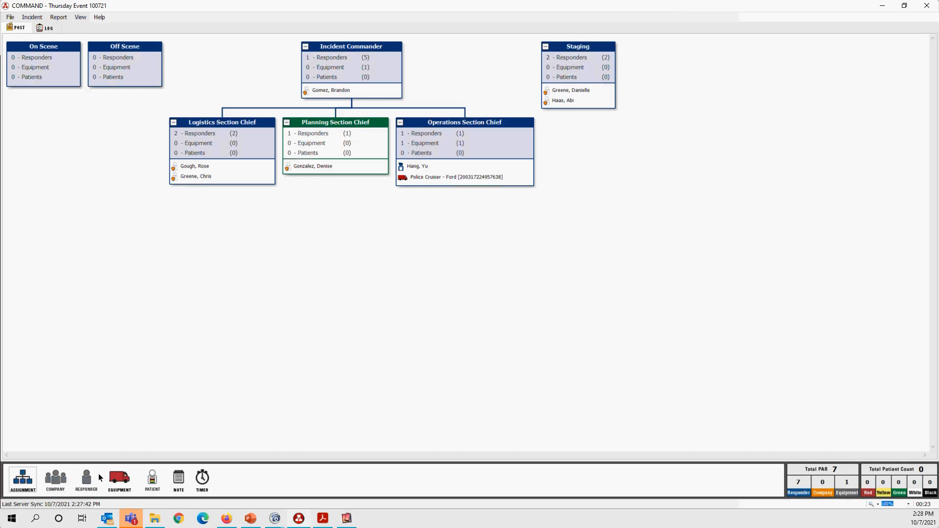
Step: Start a new responder entry for Staging and look through the list of available organizations
left_click_drag(87, 481, 140, 428)
left_click_drag(422, 275, 580, 76)
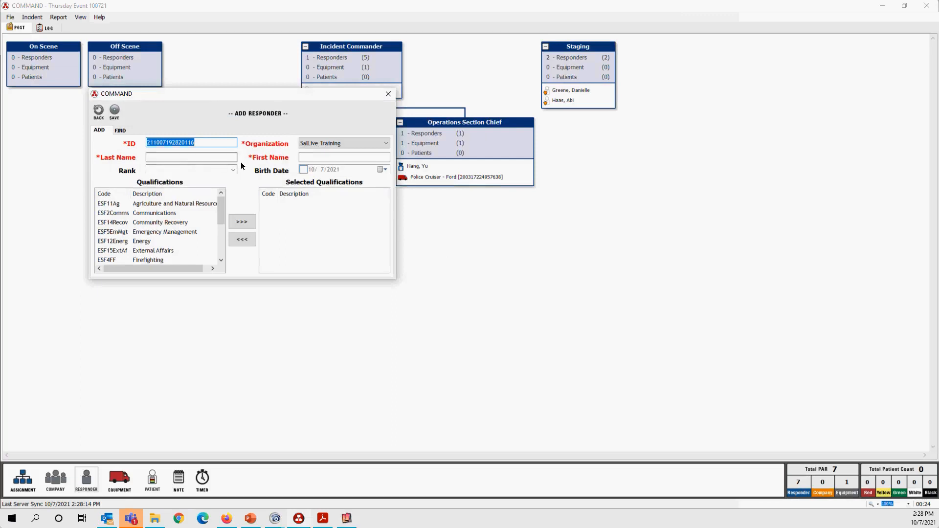
left_click(385, 143)
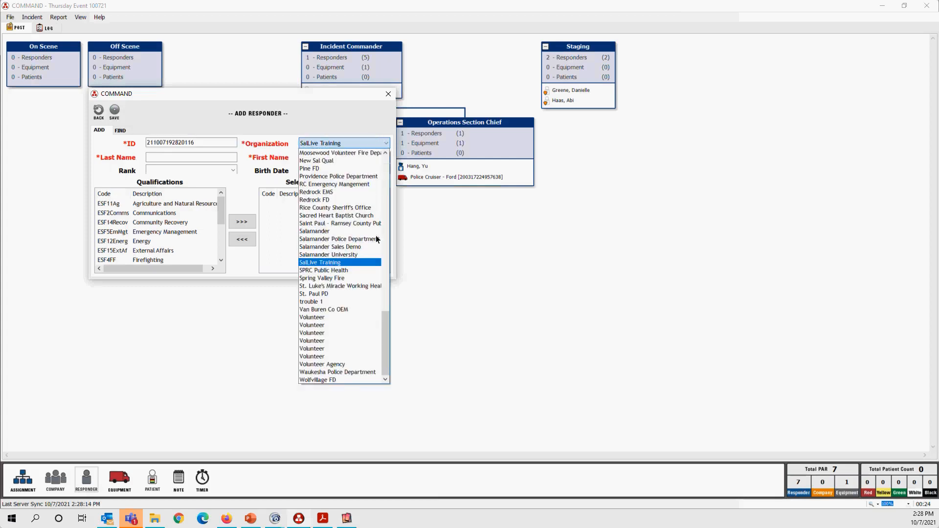
left_click_drag(385, 329, 389, 156)
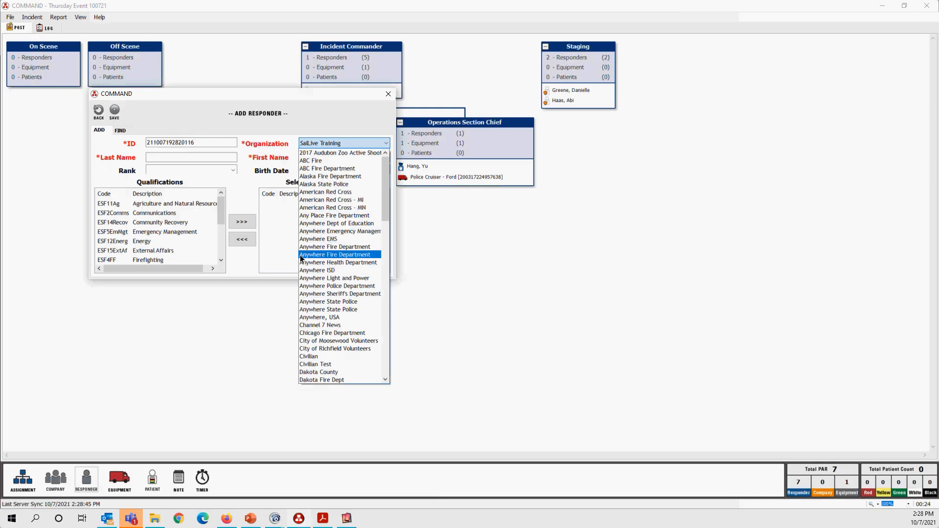
left_click_drag(382, 208, 401, 366)
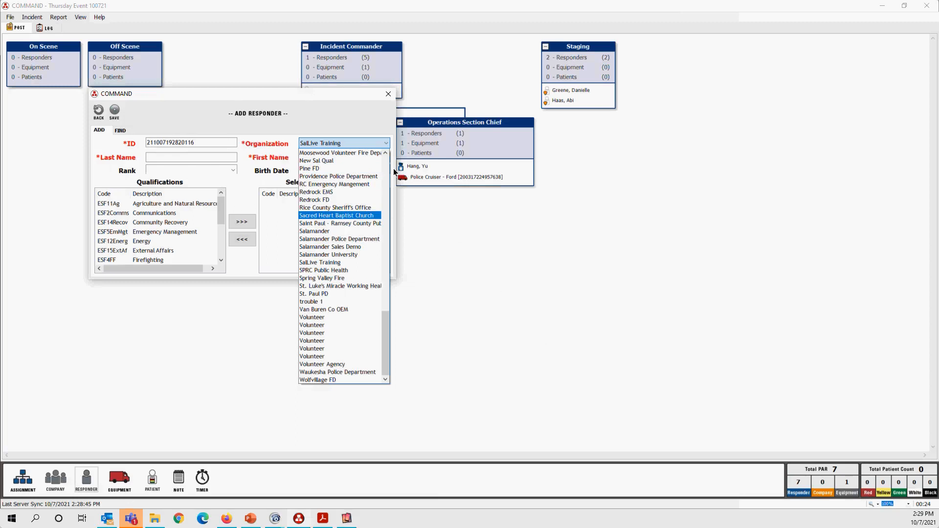
Step: Enter the new responder's last and first name and save the responder into Staging
left_click(198, 156)
left_click(204, 157)
type("Doe")
key("Tab")
type("Joh")
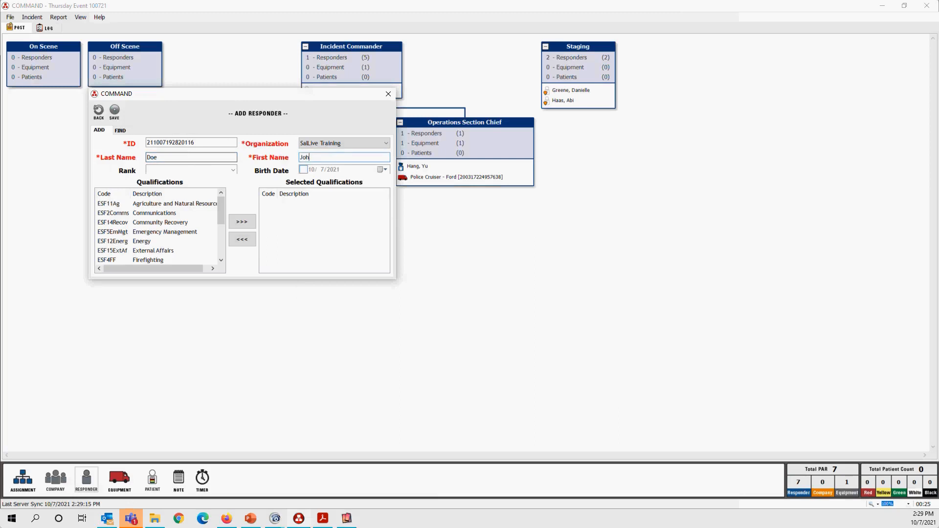
type("n")
left_click(114, 111)
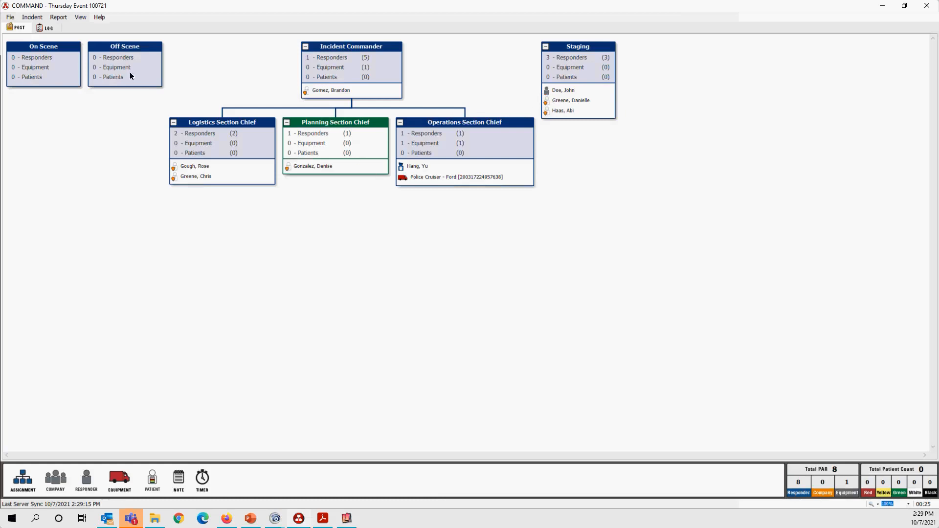
Step: Examine the Legend of Responders for the meaning of each responder symbol, including ID Valid, and close it
left_click(102, 19)
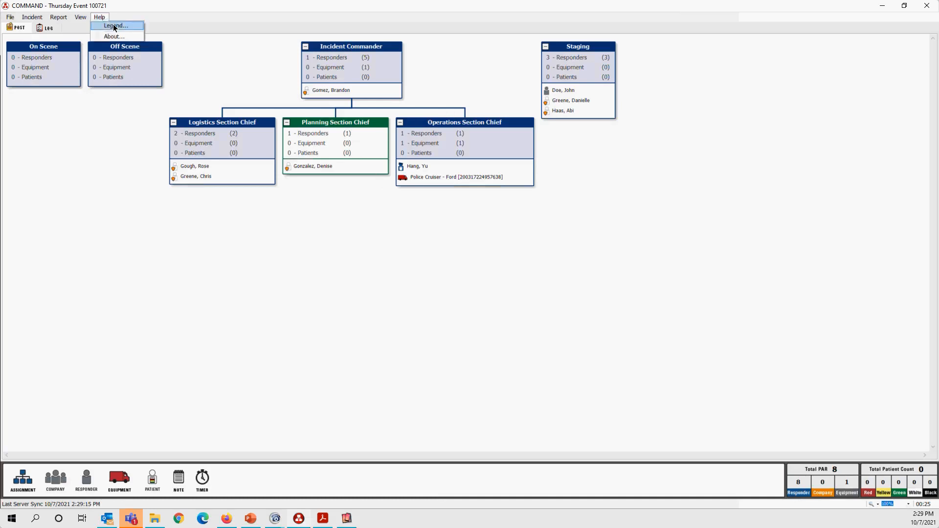
left_click(115, 27)
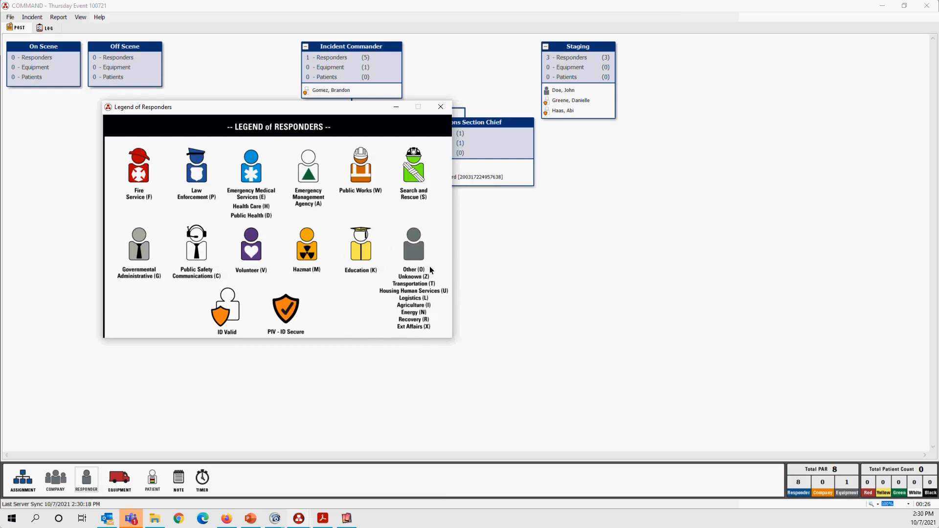
left_click(441, 107)
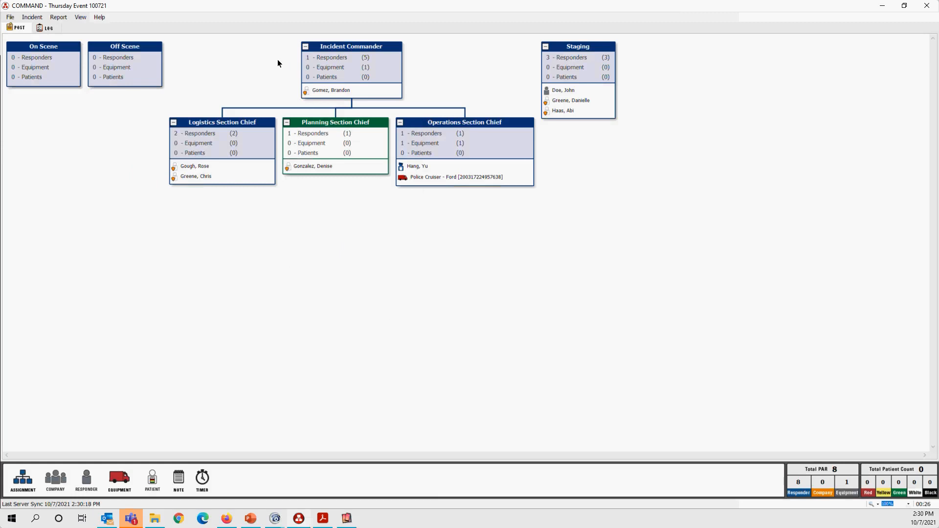
left_click(86, 479)
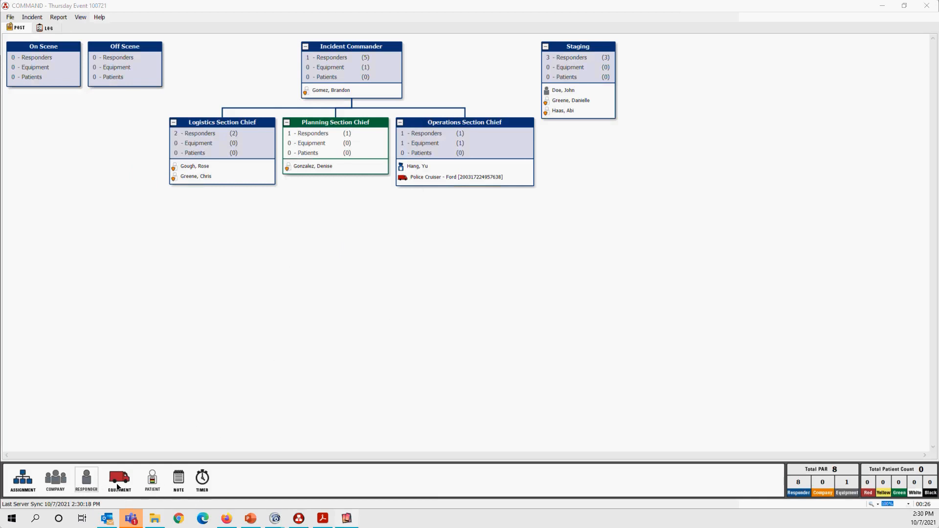
mouse_move(123, 481)
left_mouse_down()
mouse_move(170, 408)
mouse_move(342, 308)
mouse_move(303, 311)
mouse_move(180, 406)
mouse_move(121, 473)
left_mouse_up()
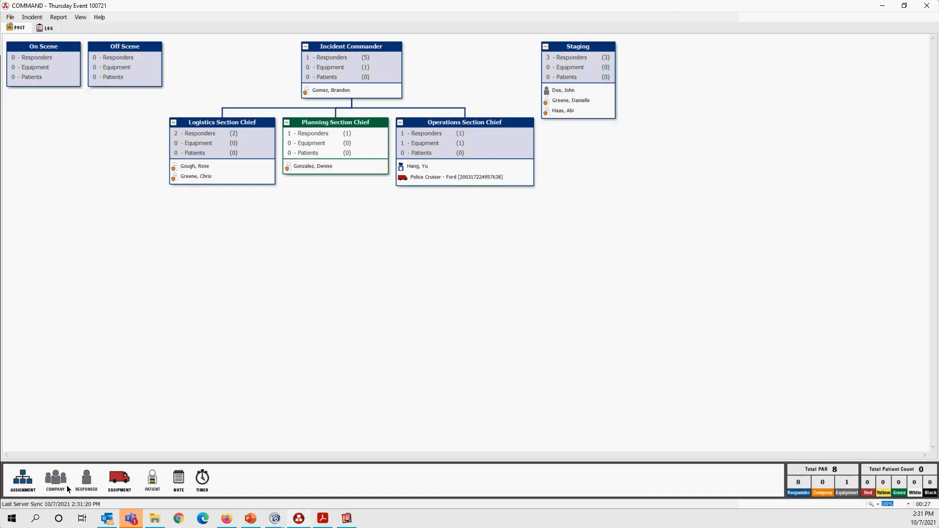
Step: Start a new company in Staging and give it the ID ST-1
left_click_drag(55, 478, 469, 297)
left_click_drag(683, 88, 584, 78)
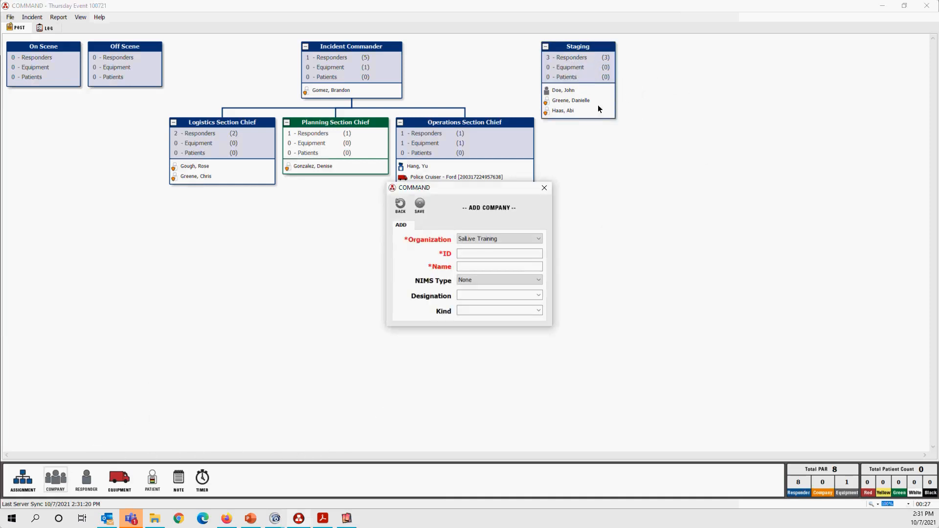
left_click(480, 256)
type("STR")
key("BackSpace")
type("TR")
key("BackSpace")
key("BackSpace")
type("RIKE")
type("-1")
Step: Name the new company Strike Team 1
left_click(477, 267)
left_click_drag(477, 266, 447, 265)
type("STr")
key("BackSpace")
key("BackSpace")
type("trike Team 1")
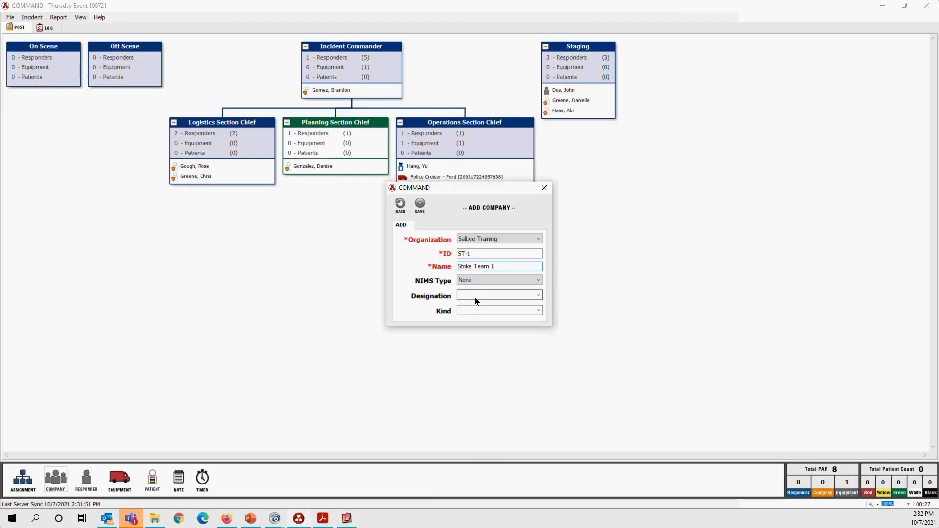
Step: Set the company's designation to Strike Team and save it, accepting to load the existing company with that ID
left_click(538, 295)
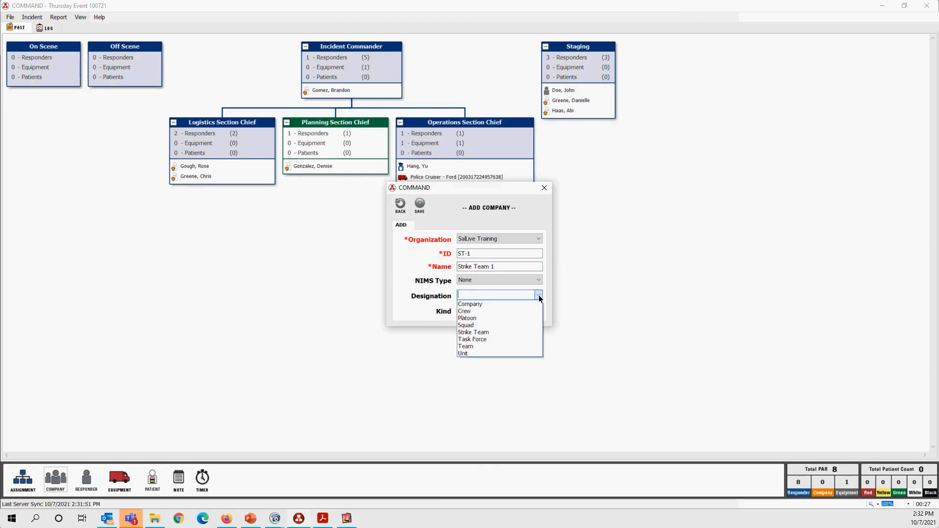
left_click(483, 338)
left_click(538, 295)
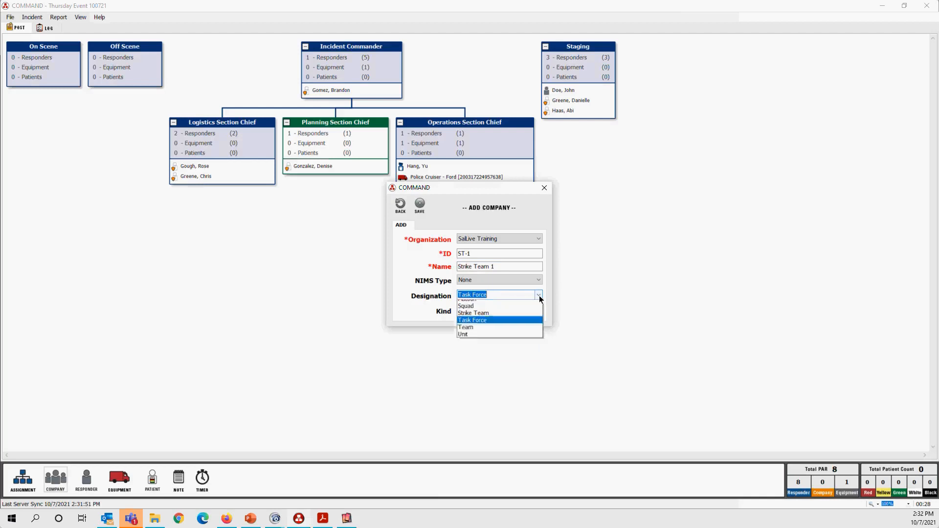
left_click(479, 328)
left_click(538, 311)
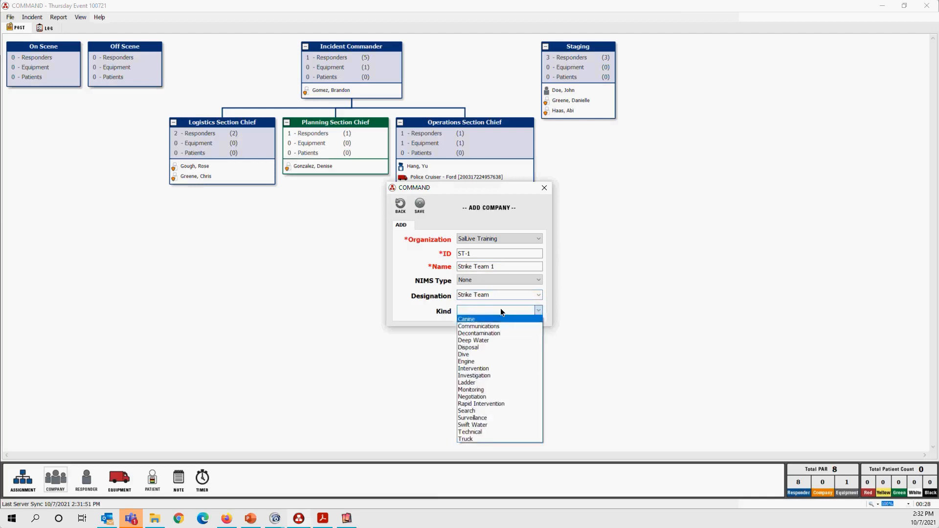
left_click(430, 311)
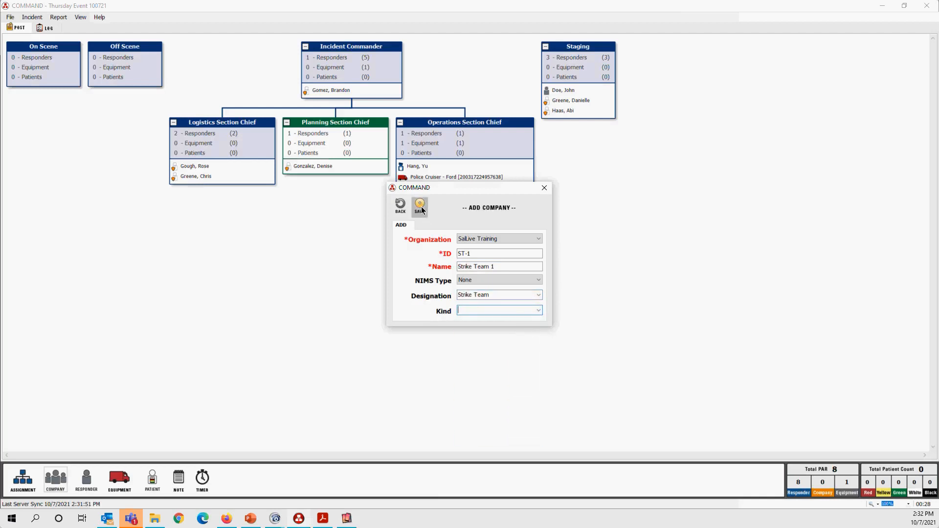
left_click(421, 208)
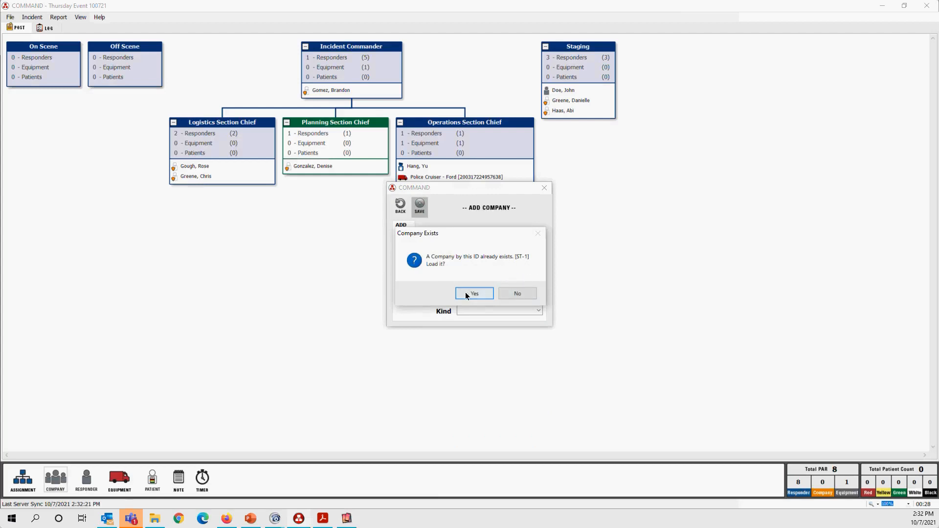
left_click(480, 292)
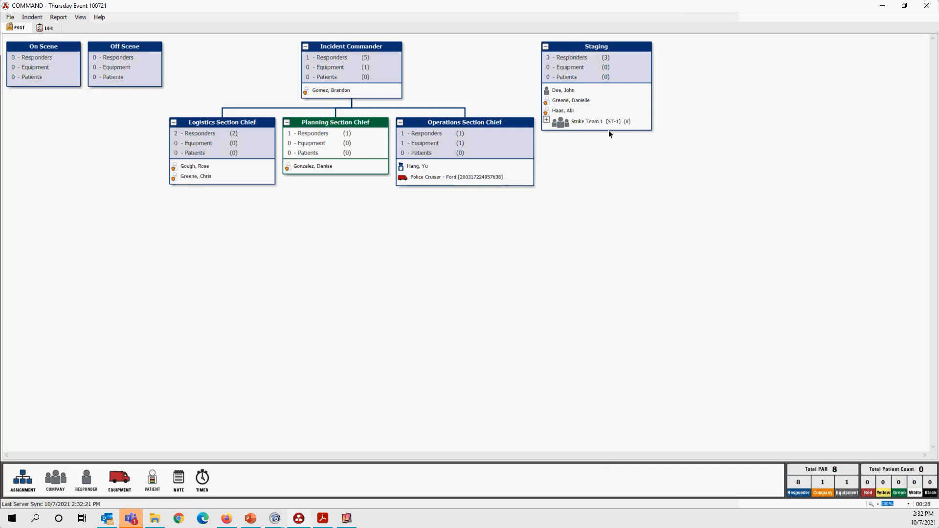
Step: Move the two ID-valid responders in Staging into Strike Team 1 and set the team as the active assignment
left_click_drag(561, 111, 612, 113)
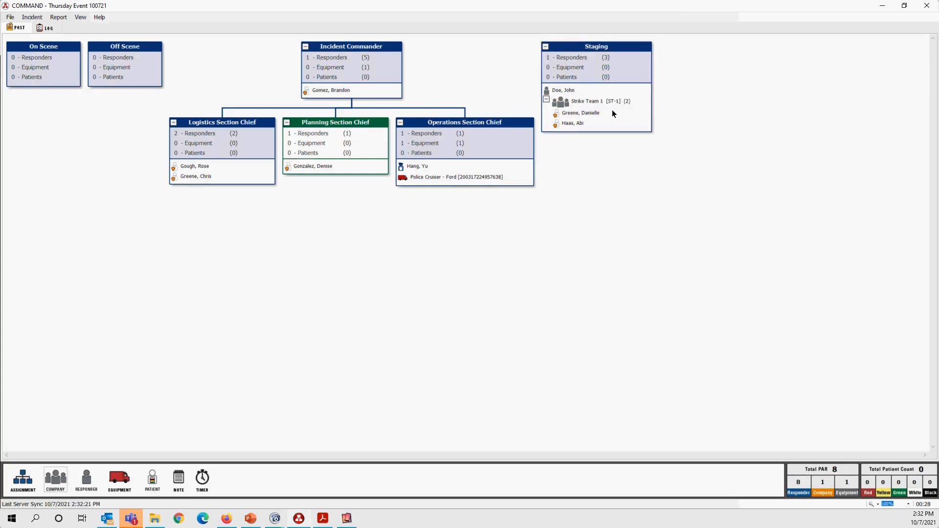
left_click(594, 101)
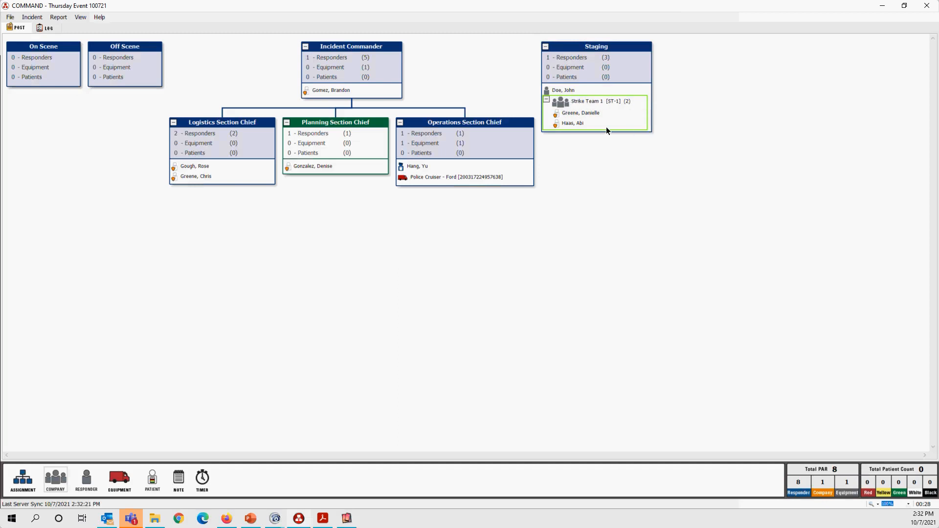
right_click(605, 100)
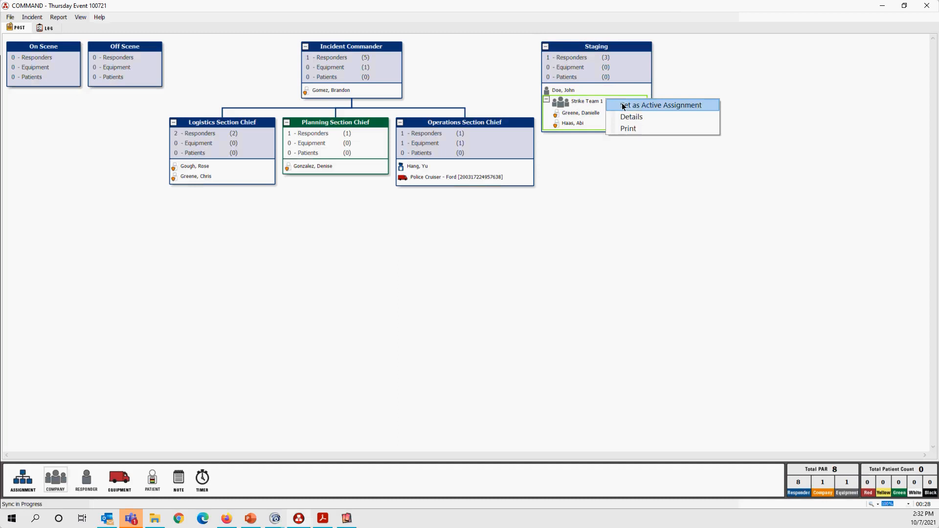
left_click(623, 106)
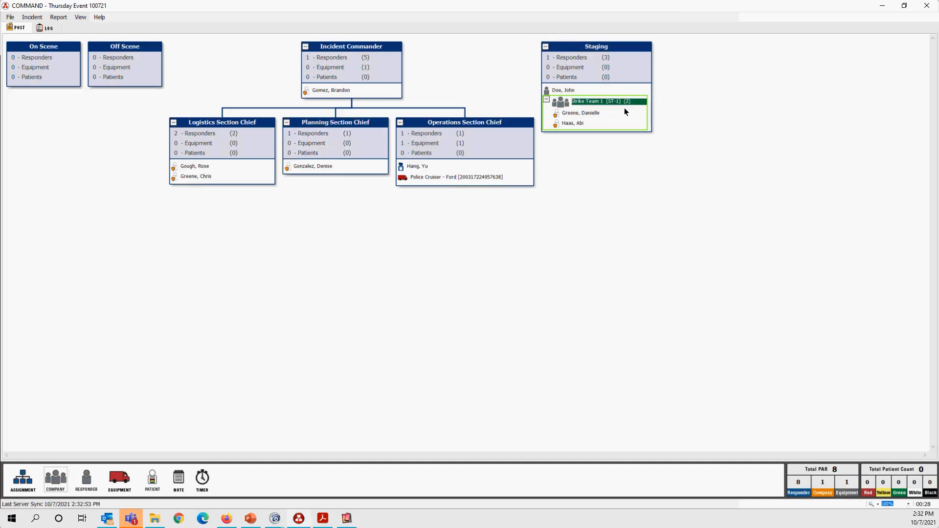
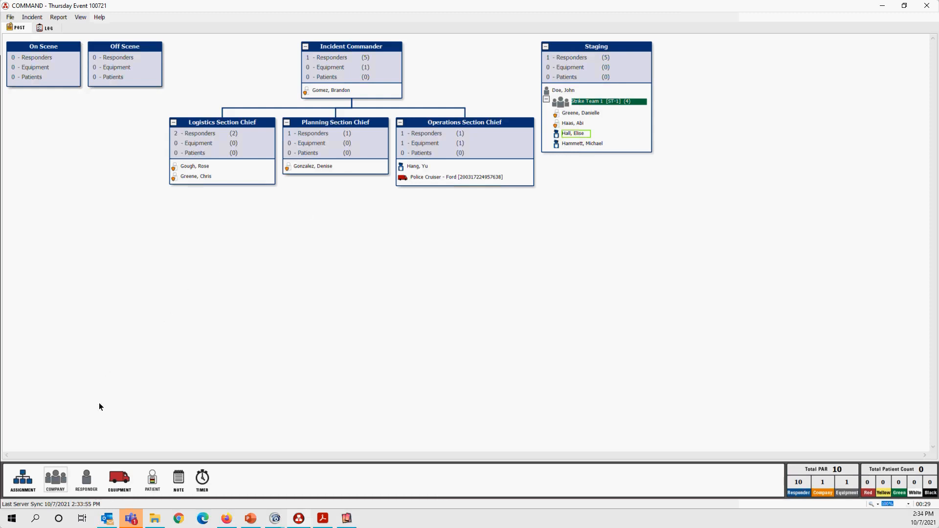
Step: Add a company to Staging with Volunteer Groups as both its ID and name, and save it
left_click_drag(22, 473, 593, 103)
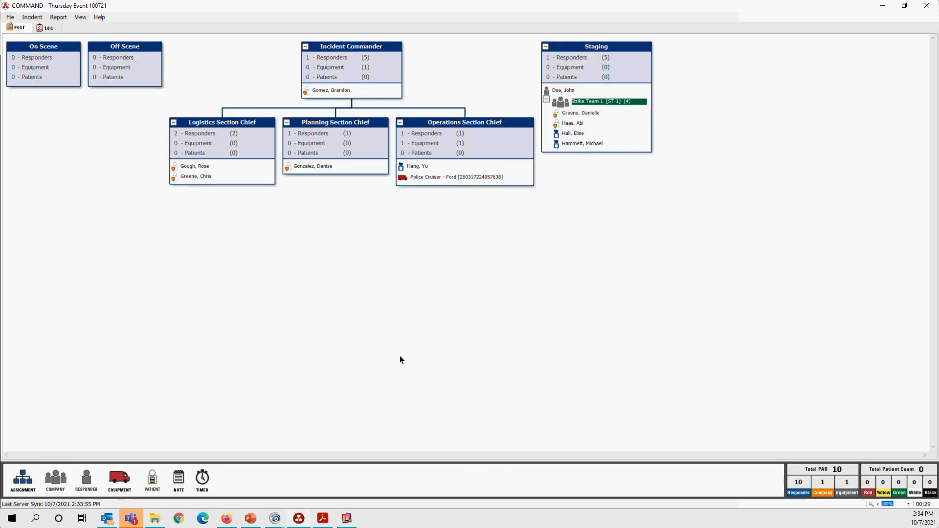
left_click_drag(58, 485, 656, 120)
left_click(485, 253)
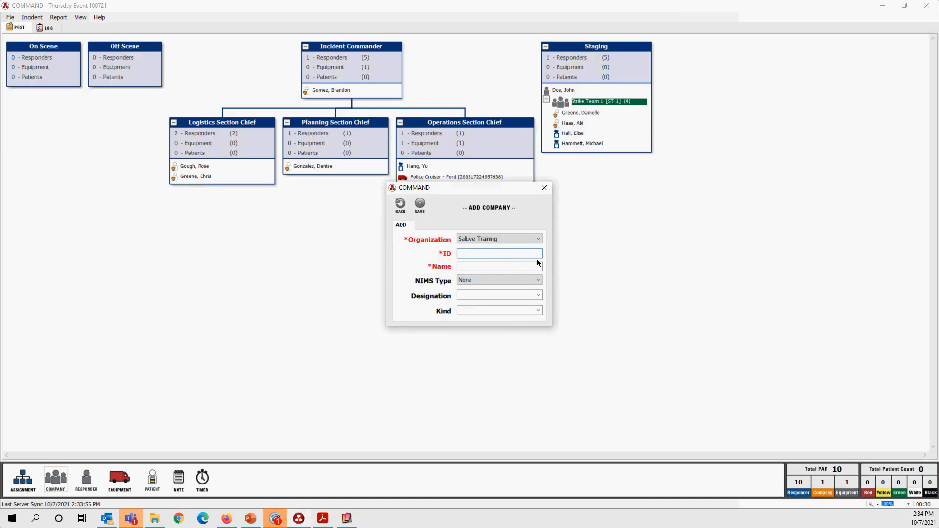
type("Volunteer Groups")
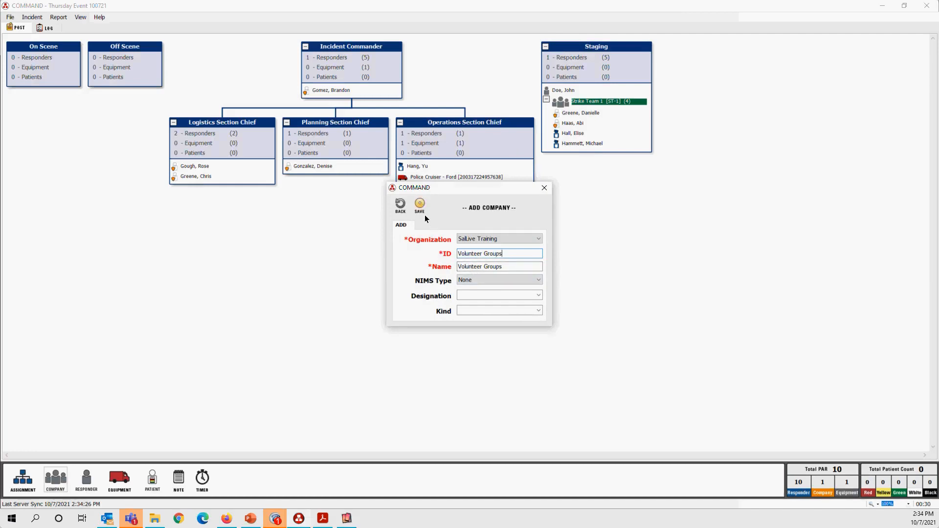
left_click(420, 204)
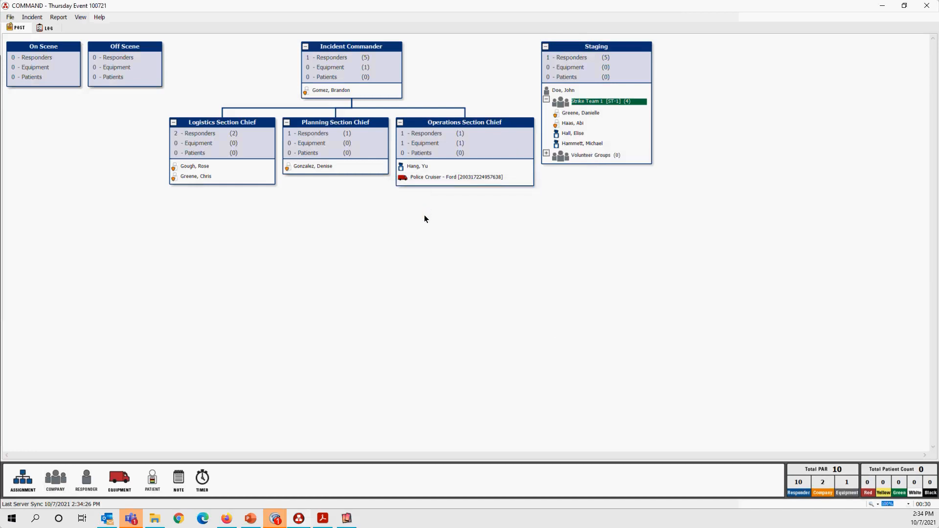
Step: Add a company with ID and name VG1 inside Volunteer Groups and save it
left_click_drag(55, 480, 591, 157)
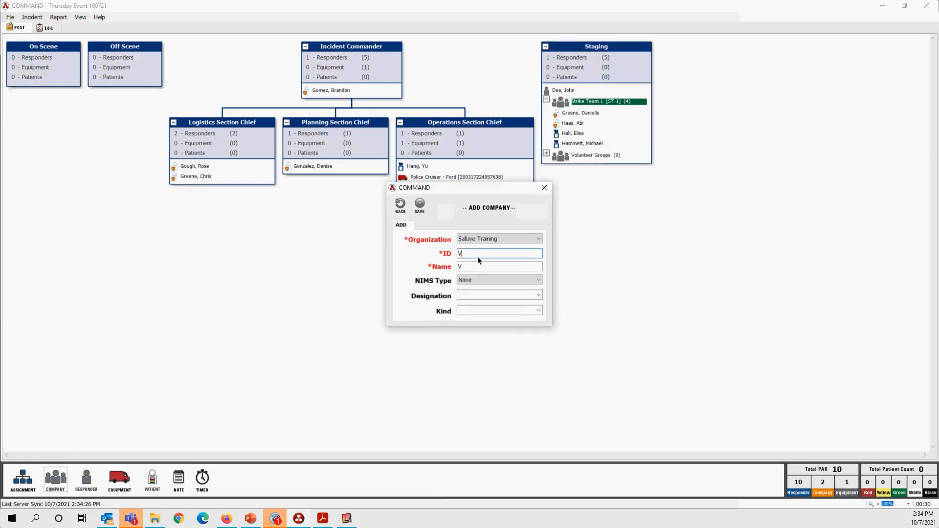
type("VG1")
left_click(420, 204)
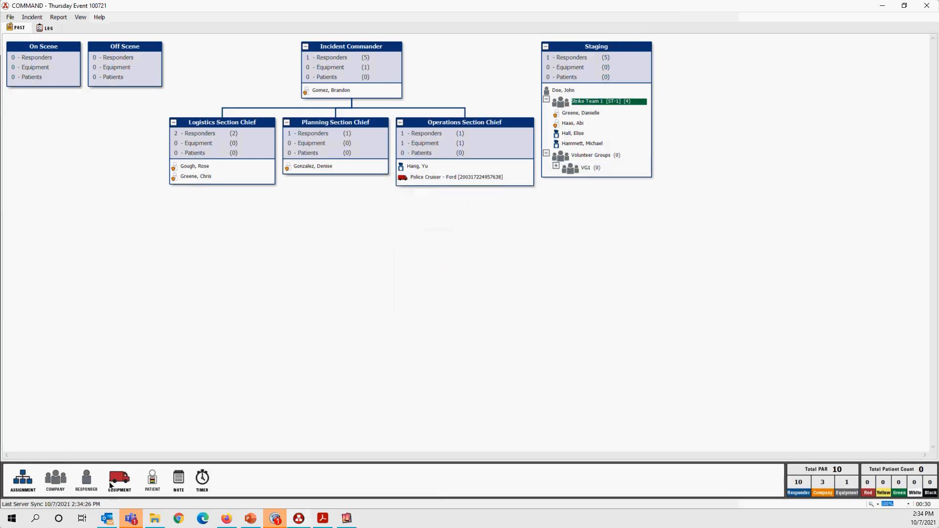
Step: Add a company with ID and name VG2 inside Volunteer Groups and save it
left_click_drag(63, 465, 600, 157)
left_click(473, 256)
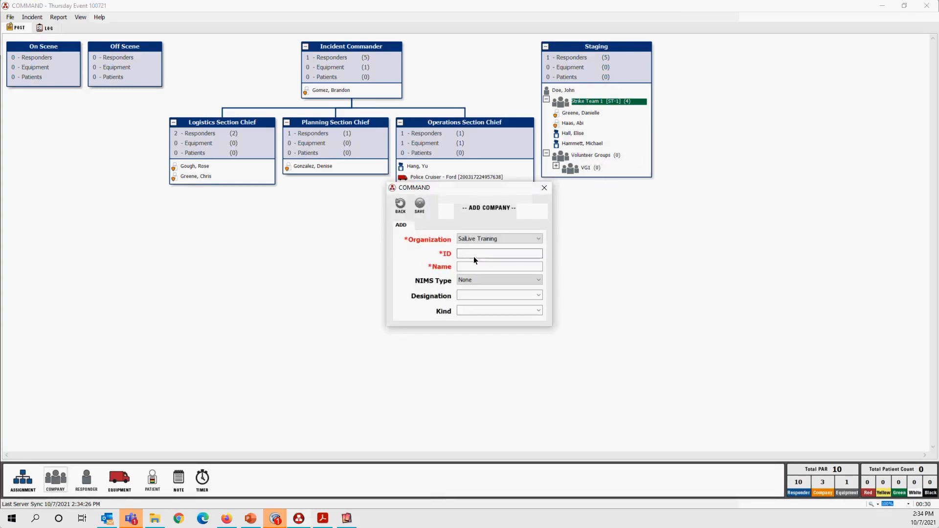
type("VG2")
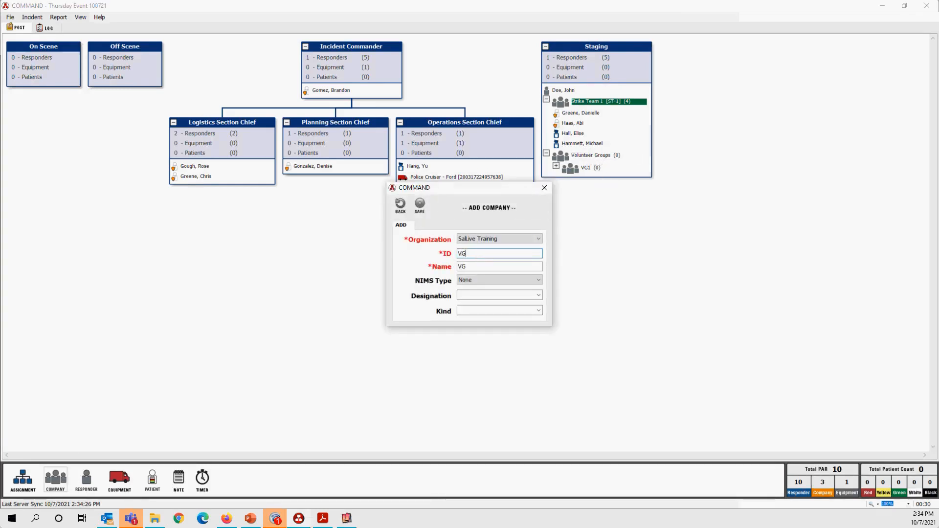
left_click(420, 206)
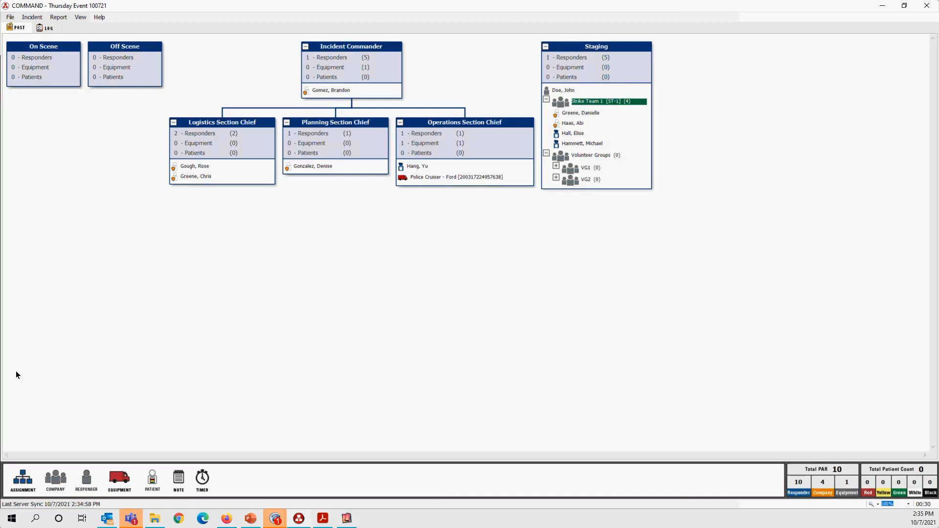
Step: Enlarge the incident chart to 150% and bring the whole Staging assignment into view
left_click(907, 504)
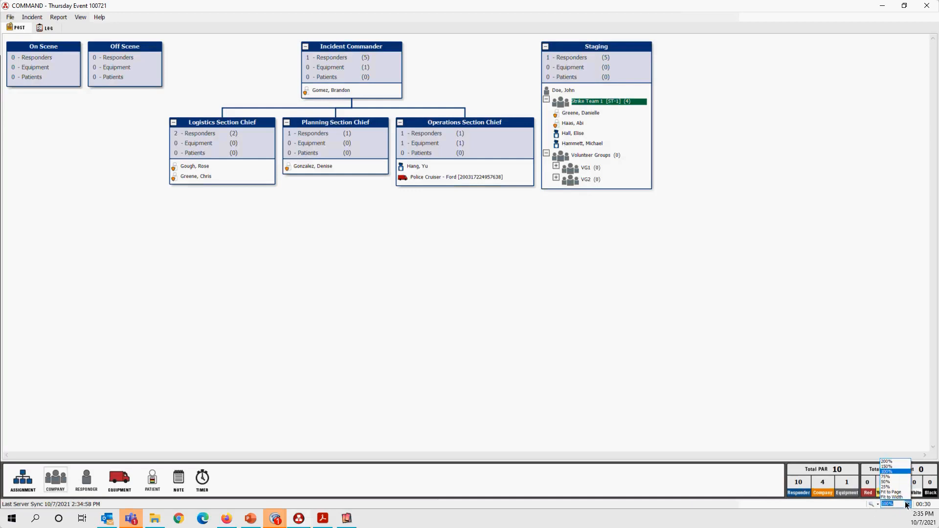
left_click(892, 466)
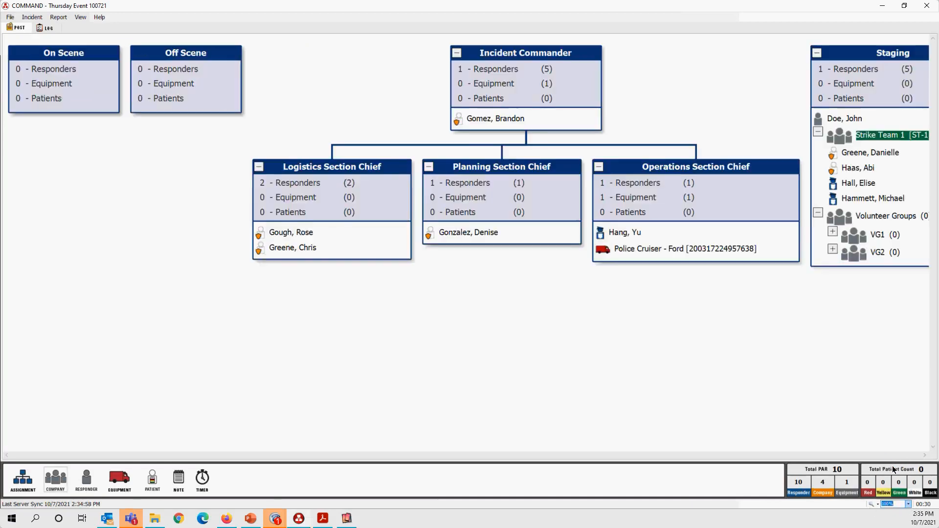
left_click_drag(787, 451, 893, 460)
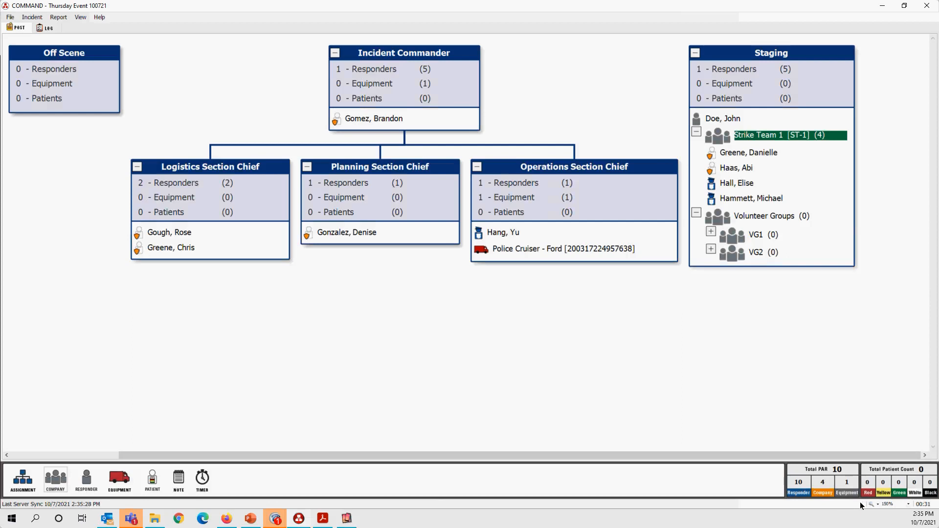
left_click(907, 502)
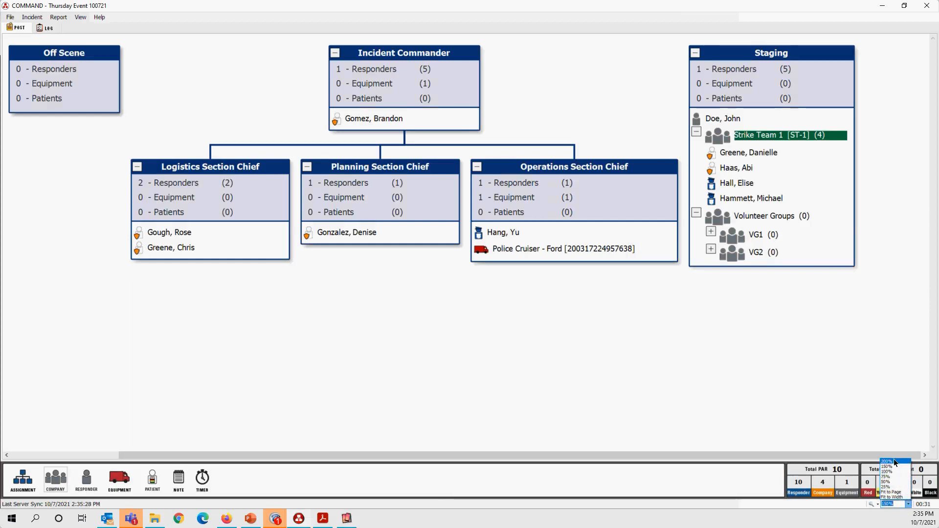
left_click(814, 409)
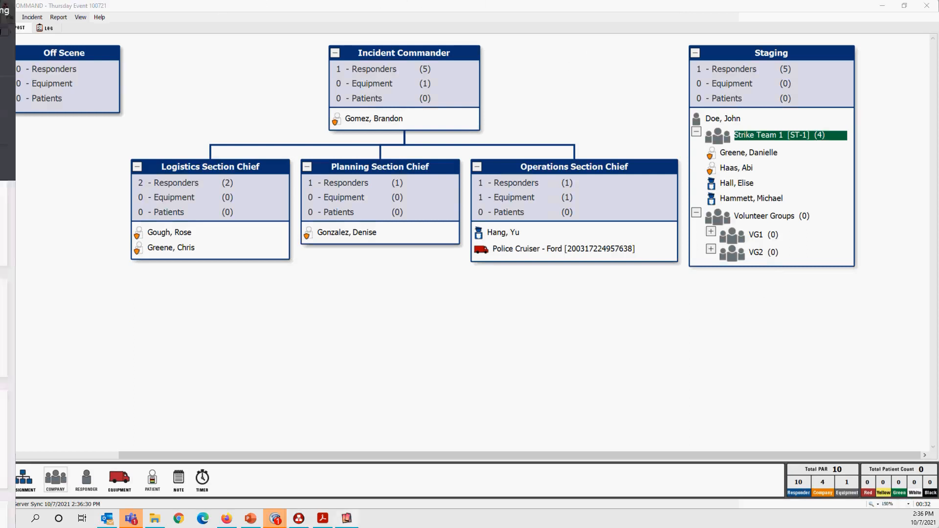
Step: Switch to the mirrored mobile app, inspect the members of Volunteer Groups under Staging, and return to the event's assignments
key("alt+Tab")
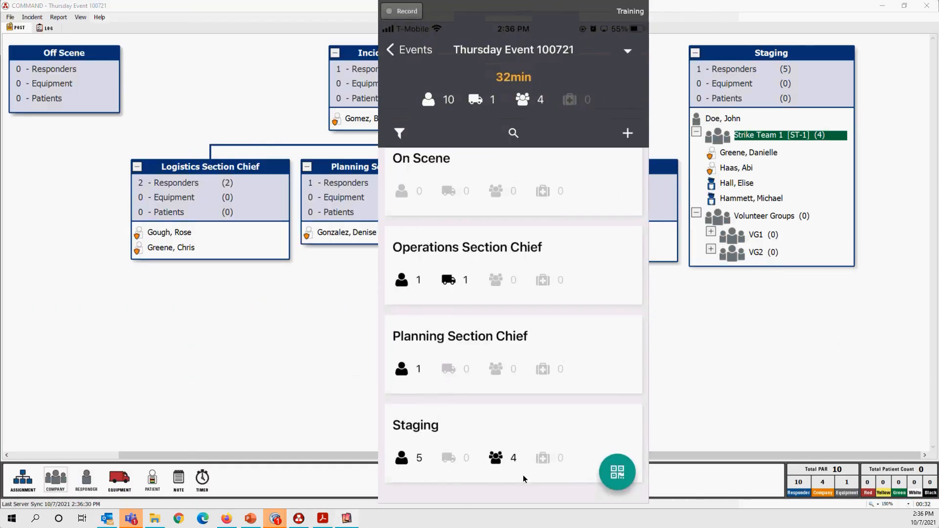
left_click(554, 467)
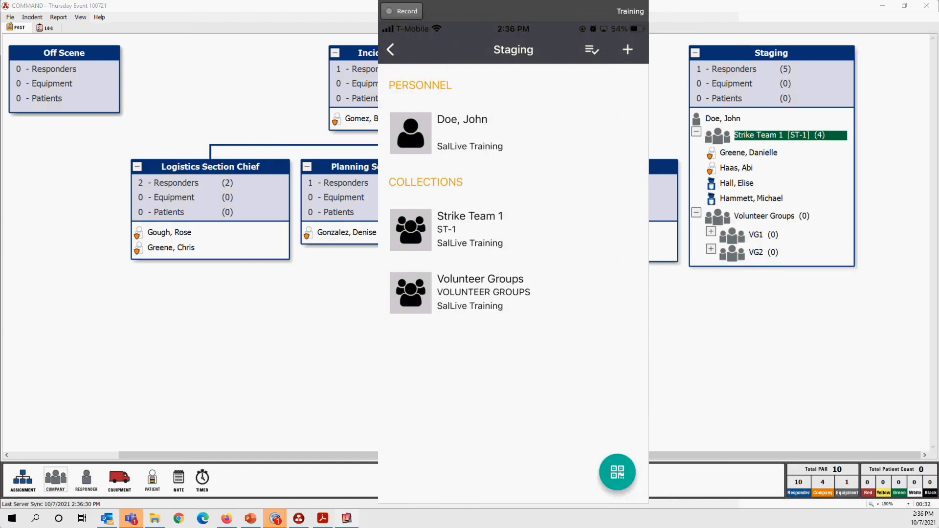
left_click(472, 302)
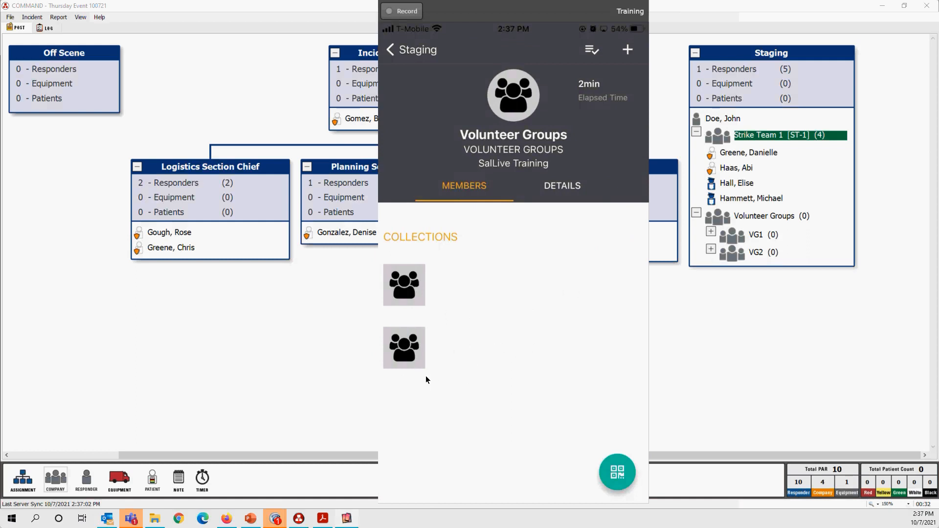
left_click(400, 54)
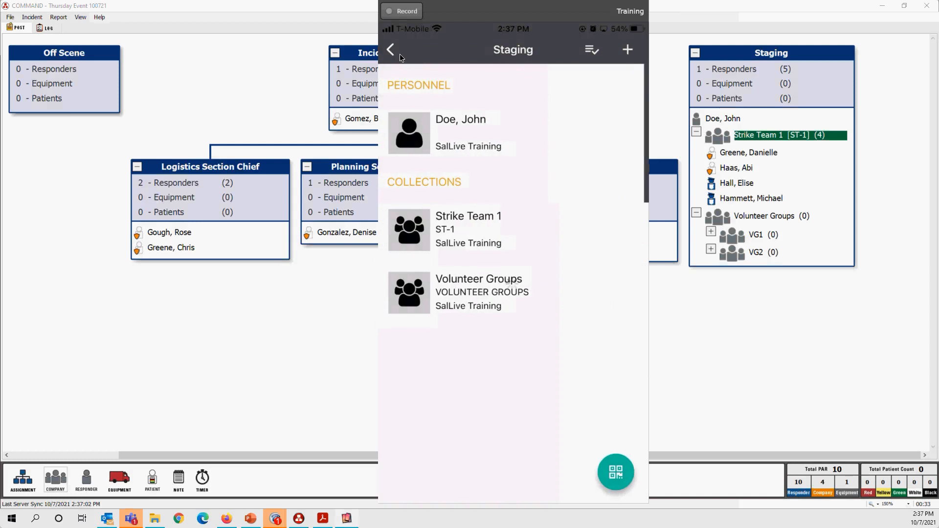
left_click(400, 54)
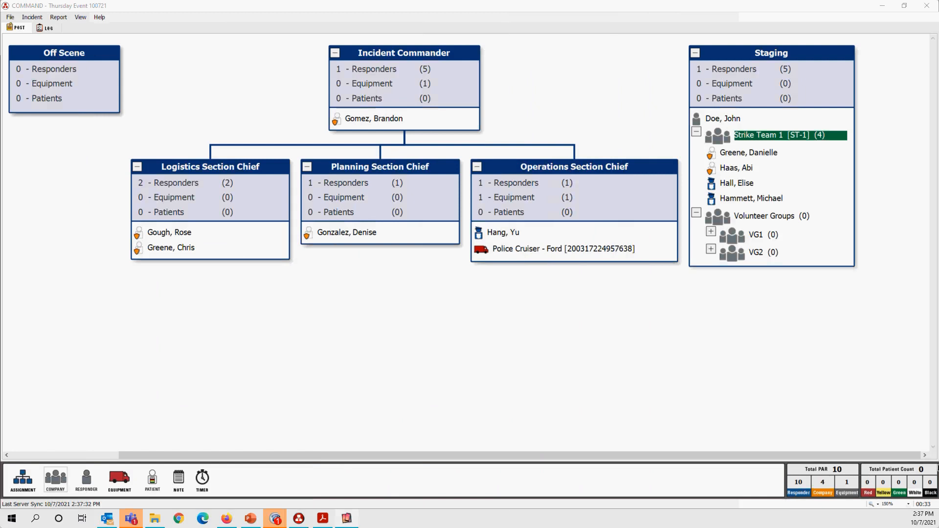
Step: Look through the existing incidents and open Test Event 09282021
left_click(11, 21)
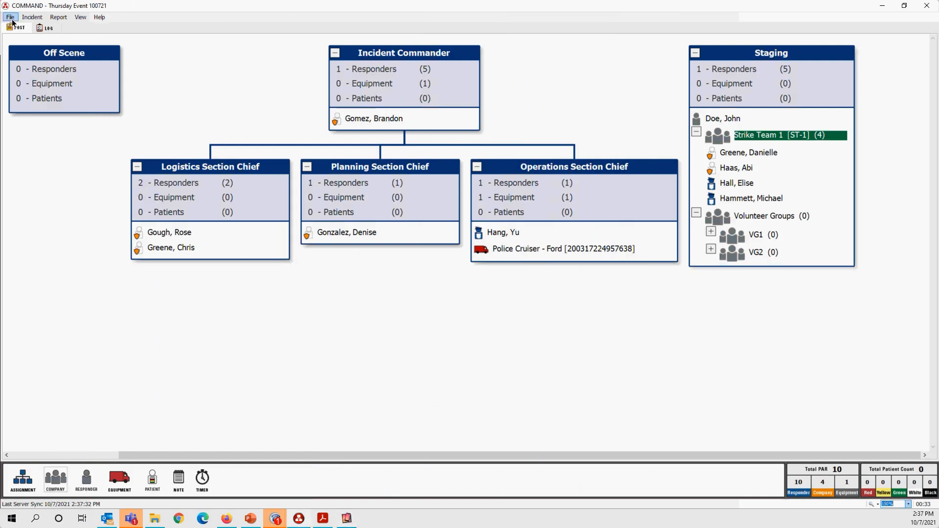
left_click(10, 17)
left_click(22, 26)
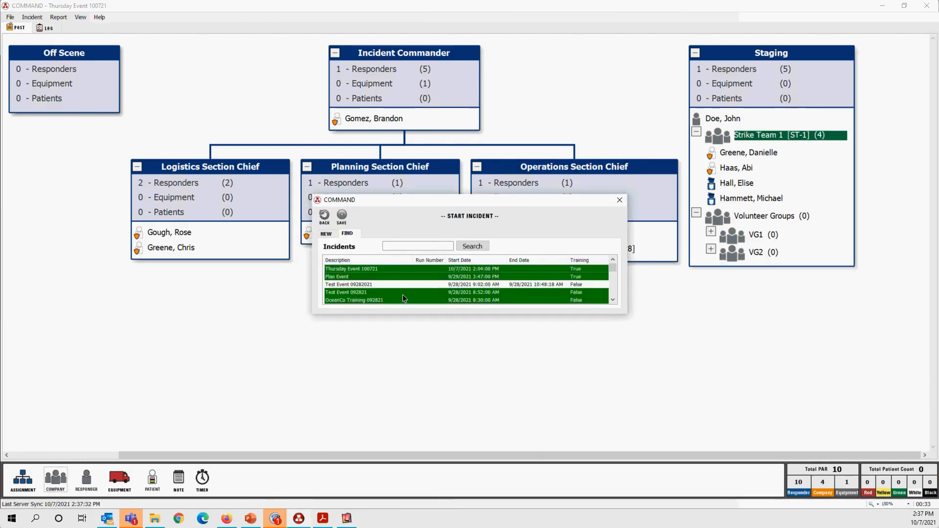
scroll(400, 299, "down", 2)
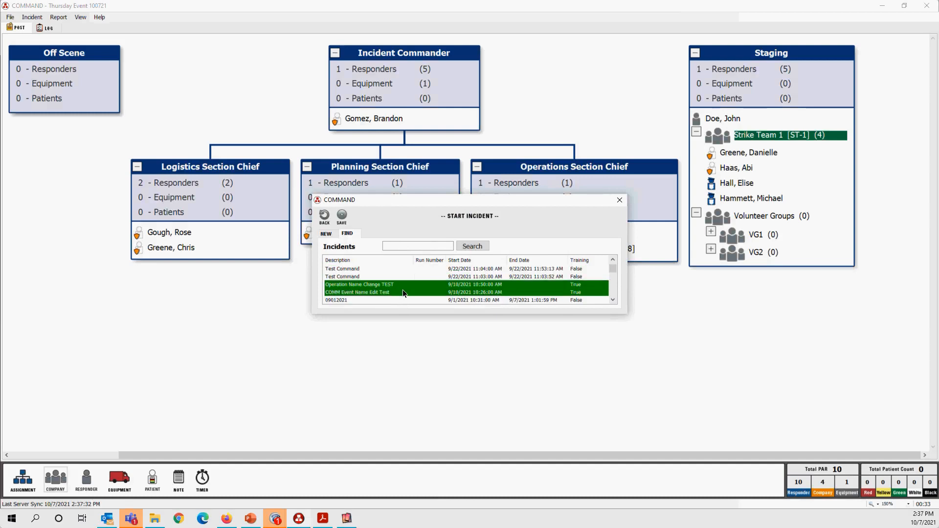
scroll(403, 289, "down", 1)
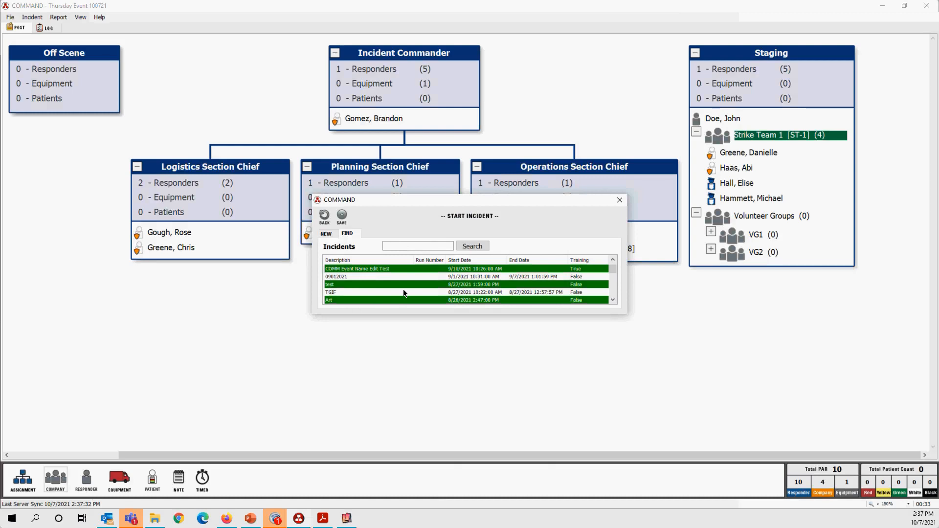
scroll(403, 292, "down", 1)
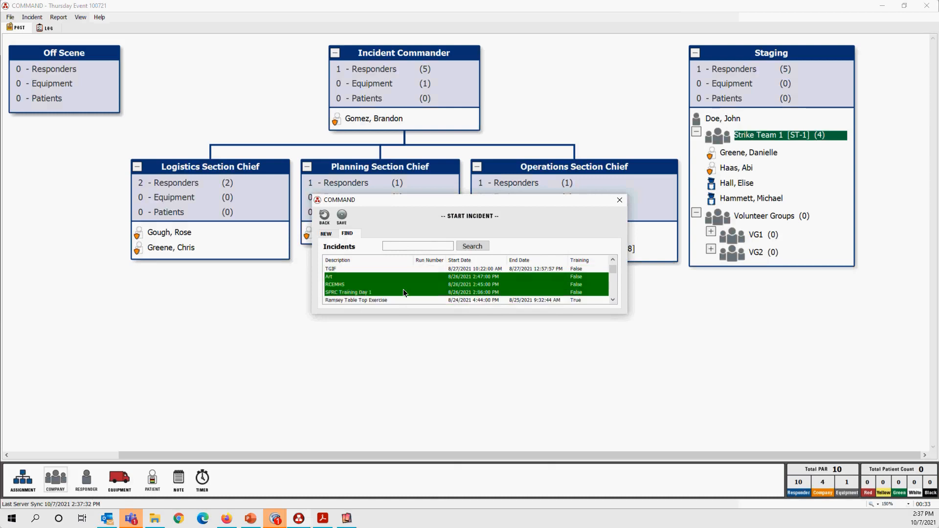
scroll(401, 292, "down", 1)
scroll(399, 293, "up", 2)
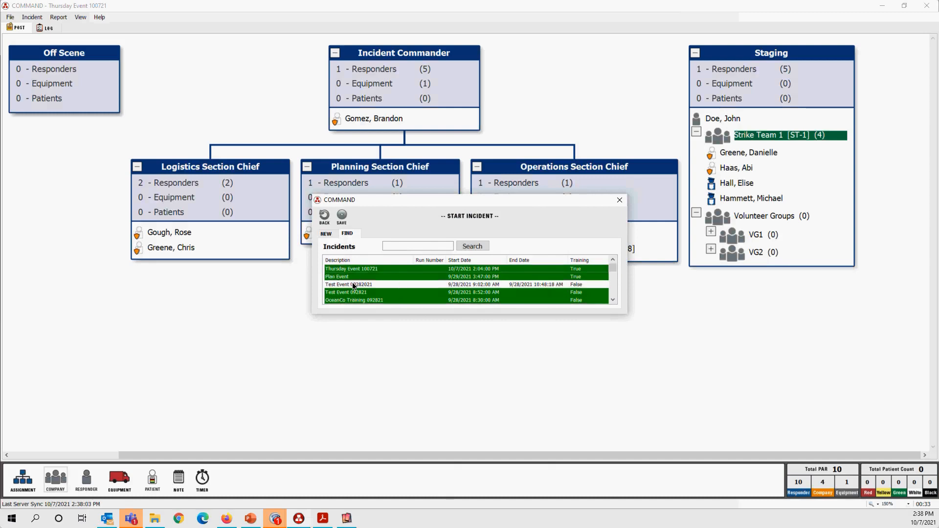
left_click(353, 285)
double_click(354, 285)
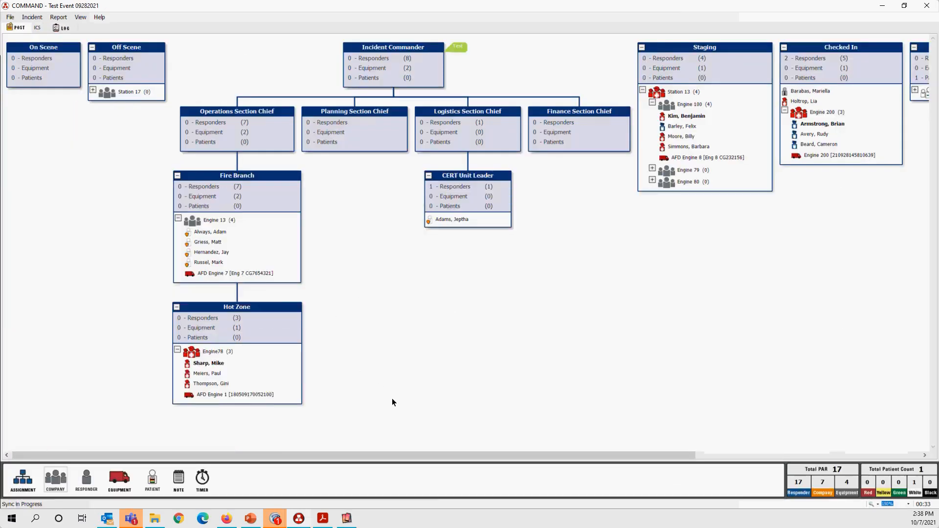
Step: Examine the incident's assignments at 150% zoom from On Scene across to Registered, and check the ICS page
mouse_move(433, 455)
left_mouse_down()
mouse_move(567, 454)
mouse_move(442, 449)
left_mouse_up()
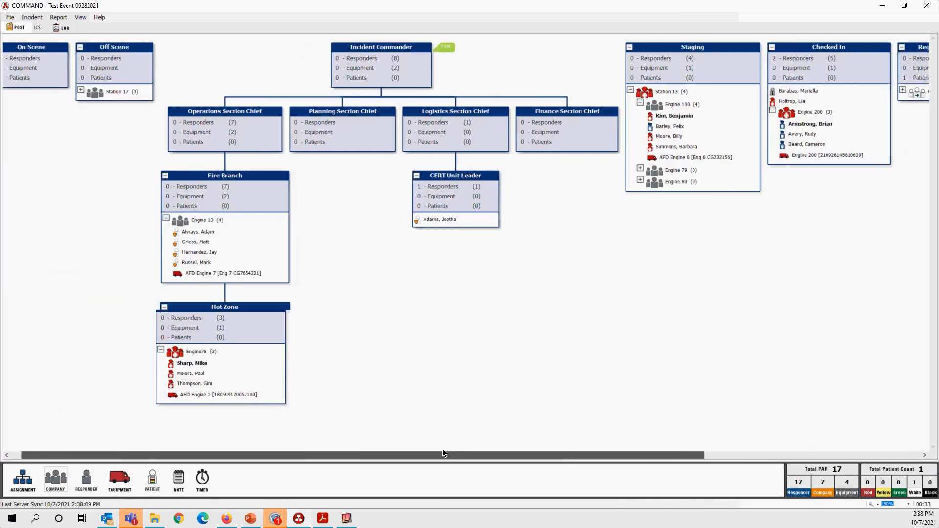
left_click(905, 503)
left_click(901, 468)
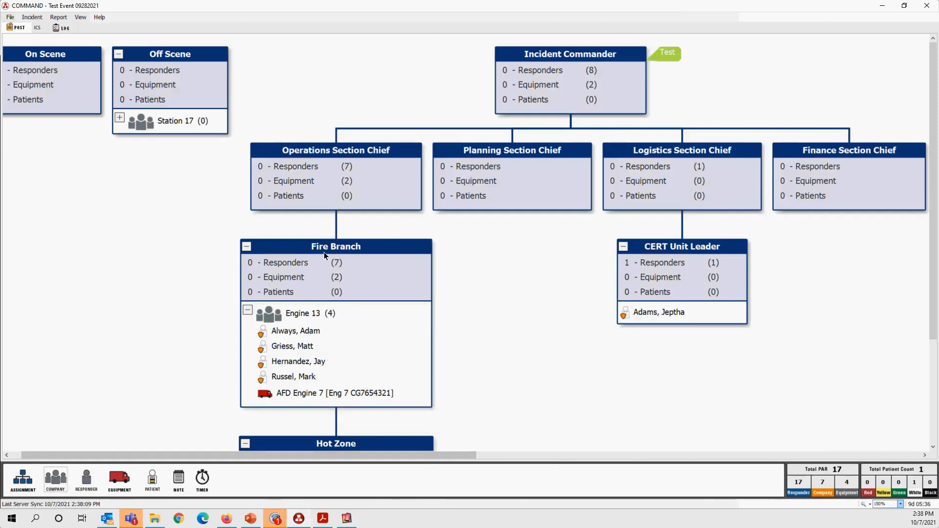
left_click_drag(430, 453, 699, 467)
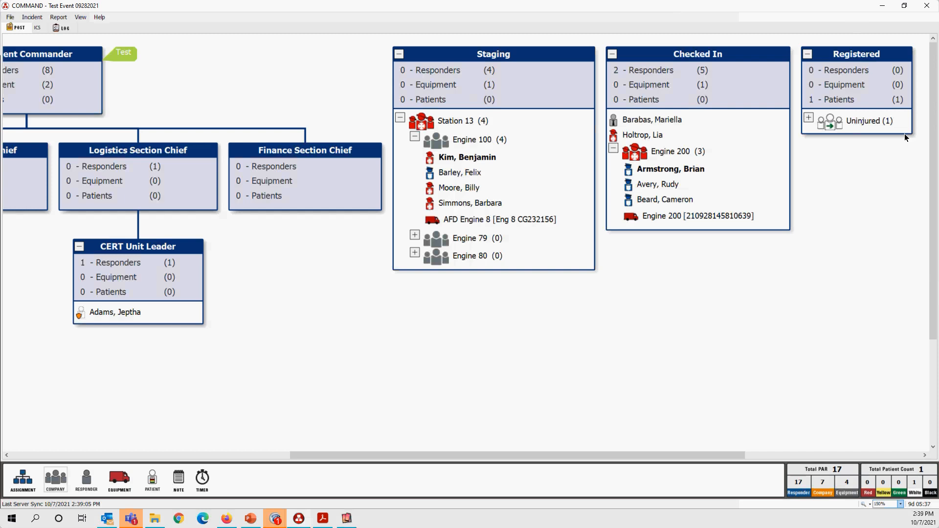
left_click_drag(741, 456, 453, 448)
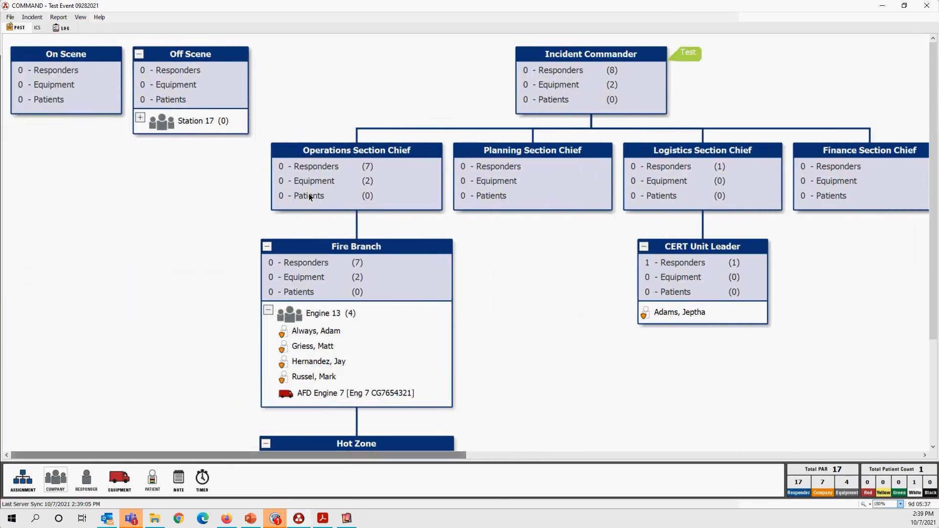
left_click(39, 27)
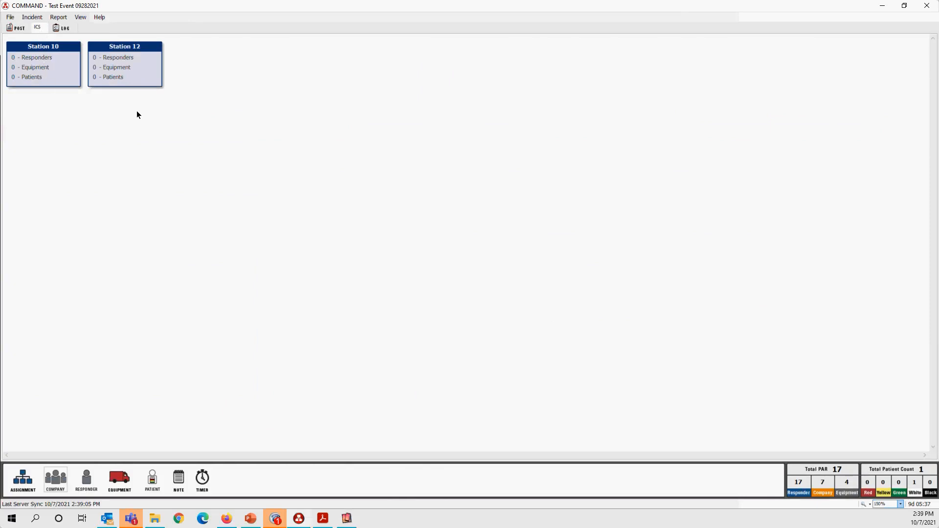
left_click(19, 28)
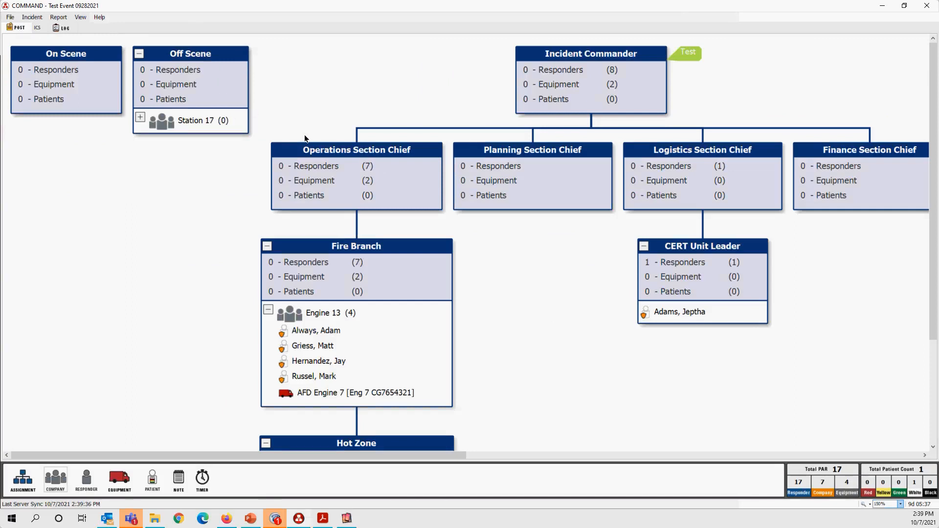
Step: Add a page named Operations to the incident and save it
left_click(29, 17)
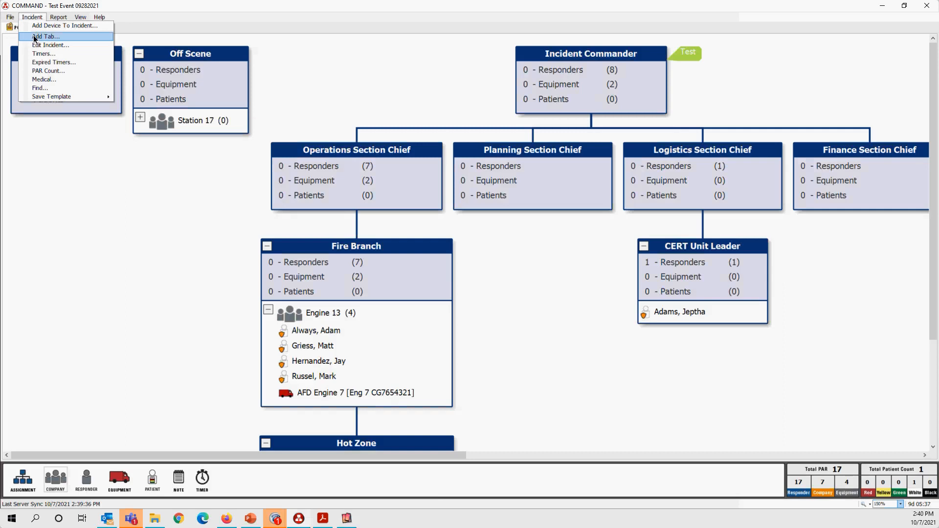
left_click(34, 37)
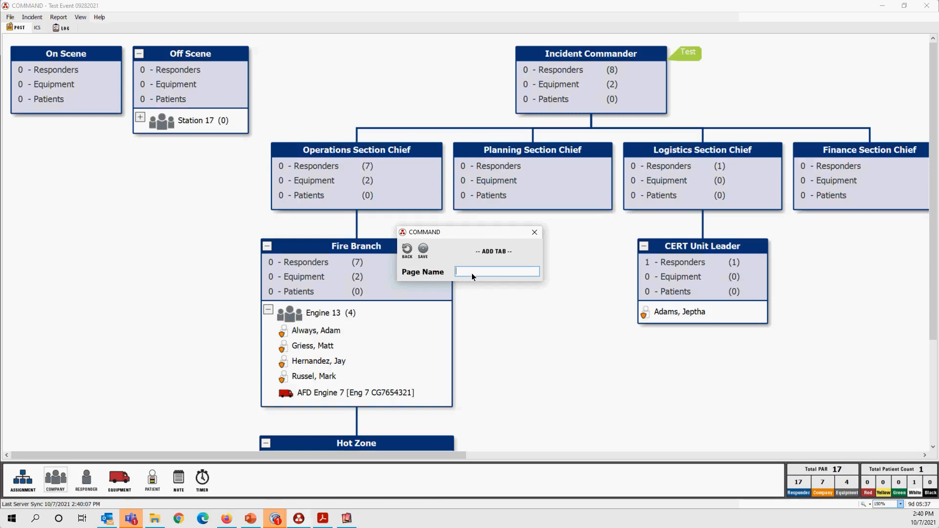
type("Operations")
left_click(424, 250)
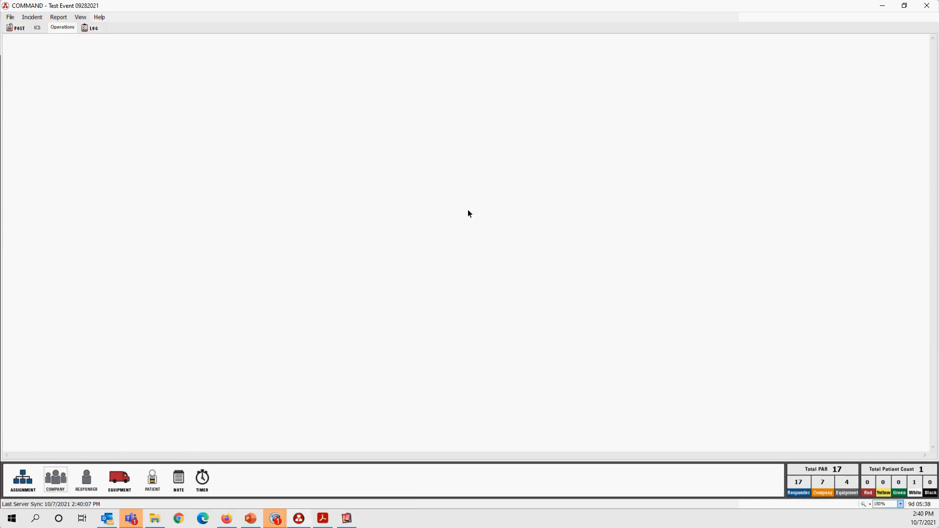
Step: Move the Operations Section Chief assignment from the Post page to the Operations page and compare both pages at 150% zoom
left_click(19, 28)
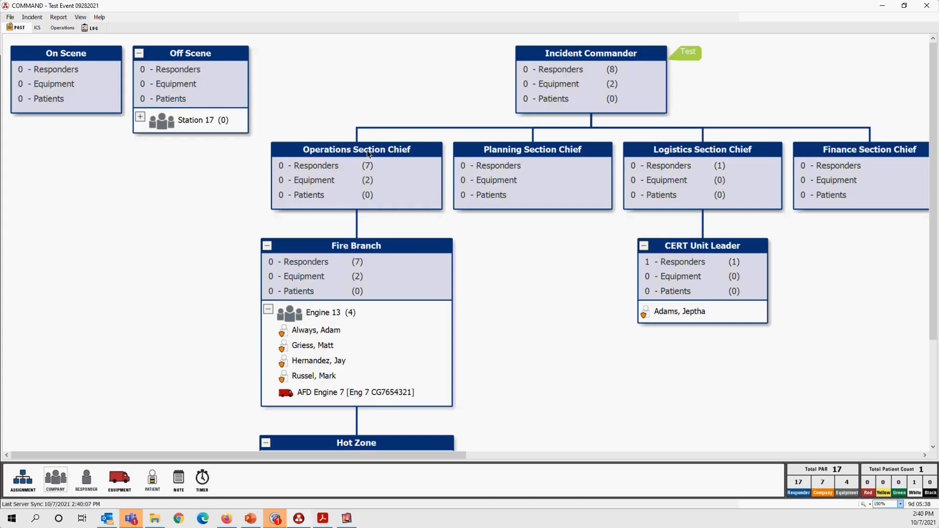
mouse_move(366, 151)
left_mouse_down()
mouse_move(157, 101)
mouse_move(64, 26)
mouse_move(72, 37)
left_mouse_up()
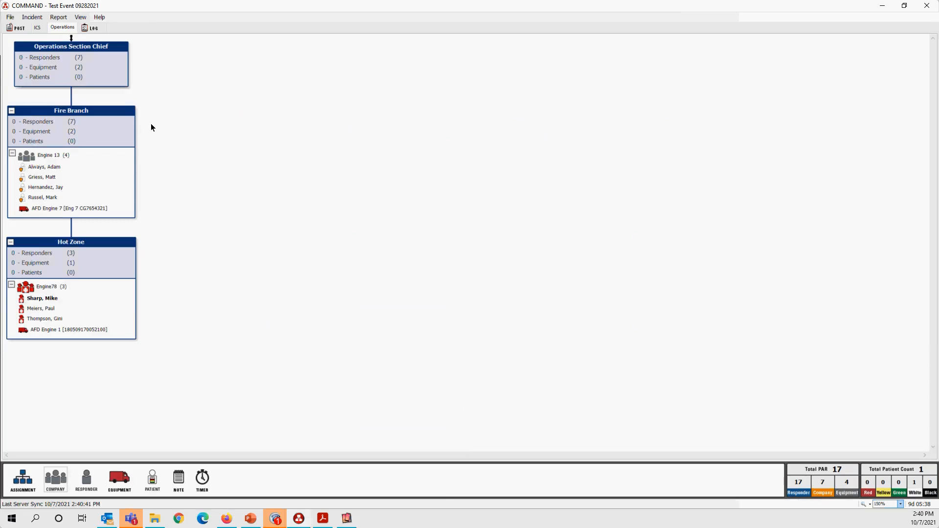
left_click(900, 504)
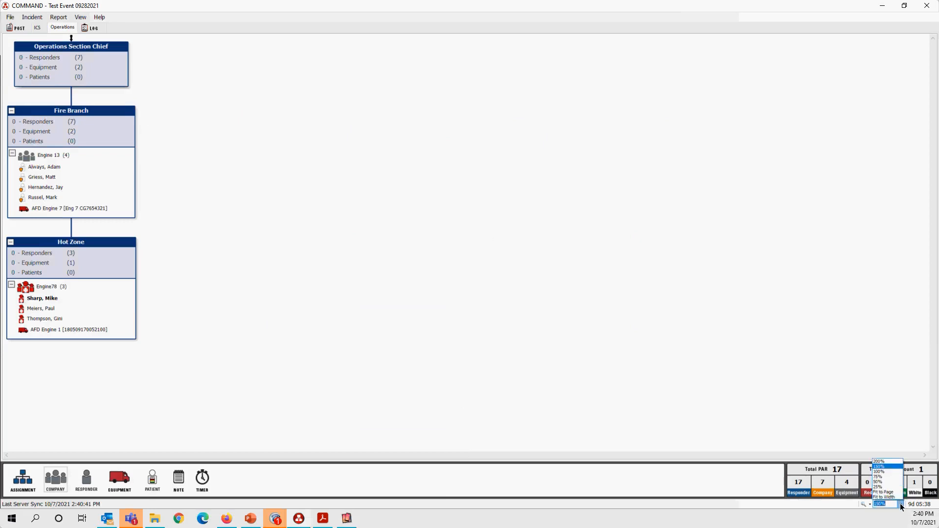
left_click(887, 467)
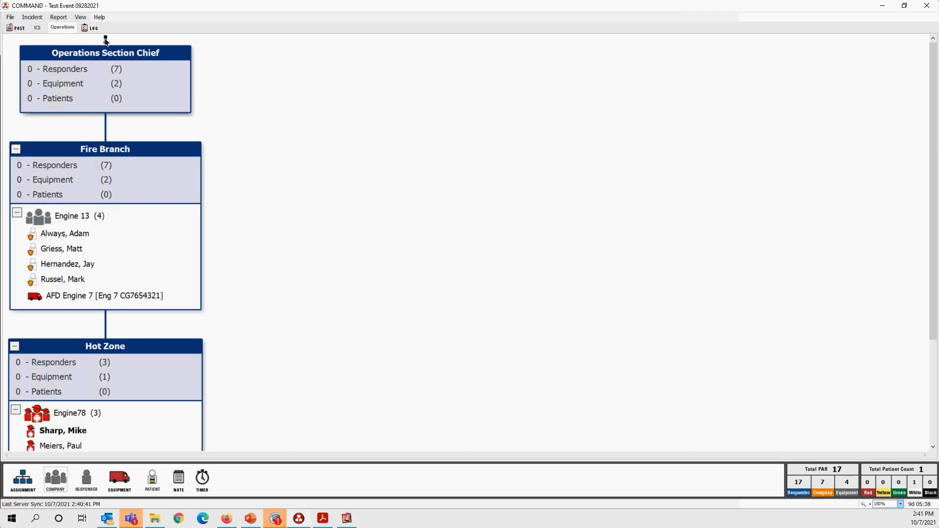
left_click(15, 28)
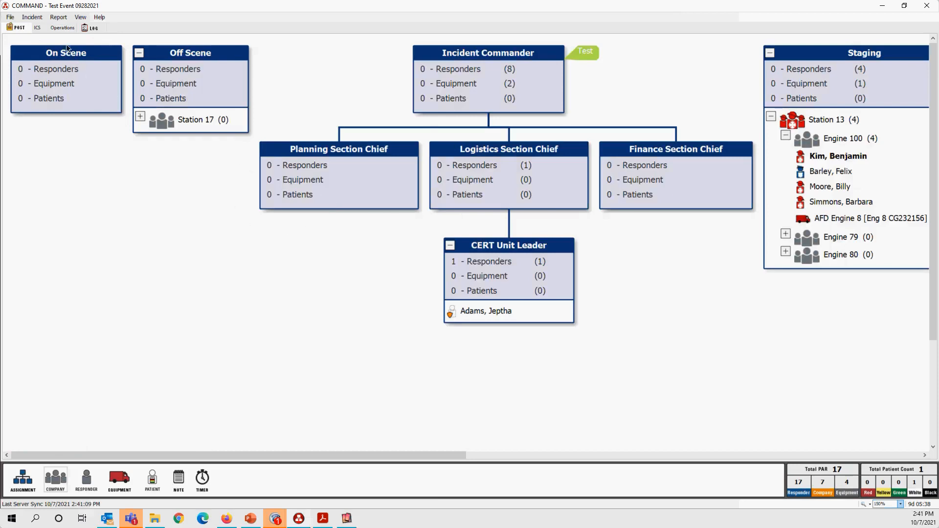
left_click(63, 28)
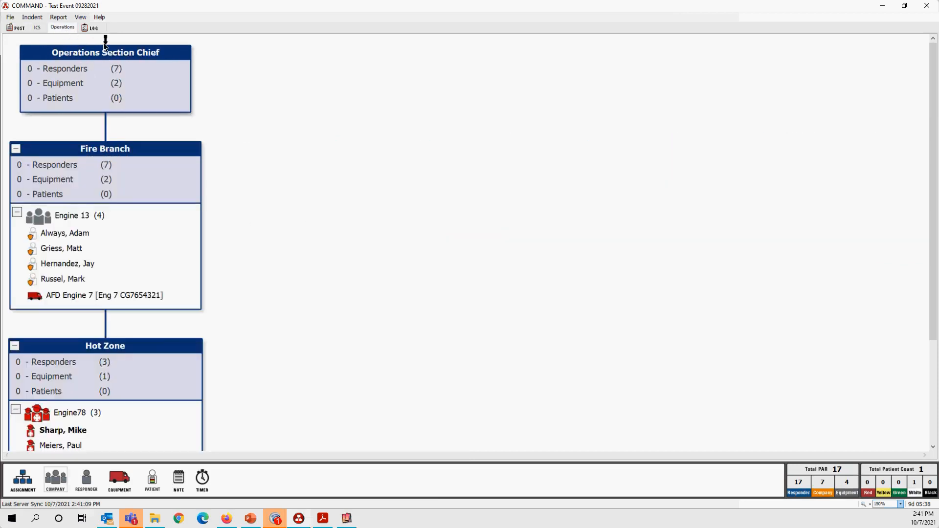
Step: Check the incident's ICS and Post pages and open the incident's details for editing
left_click(37, 27)
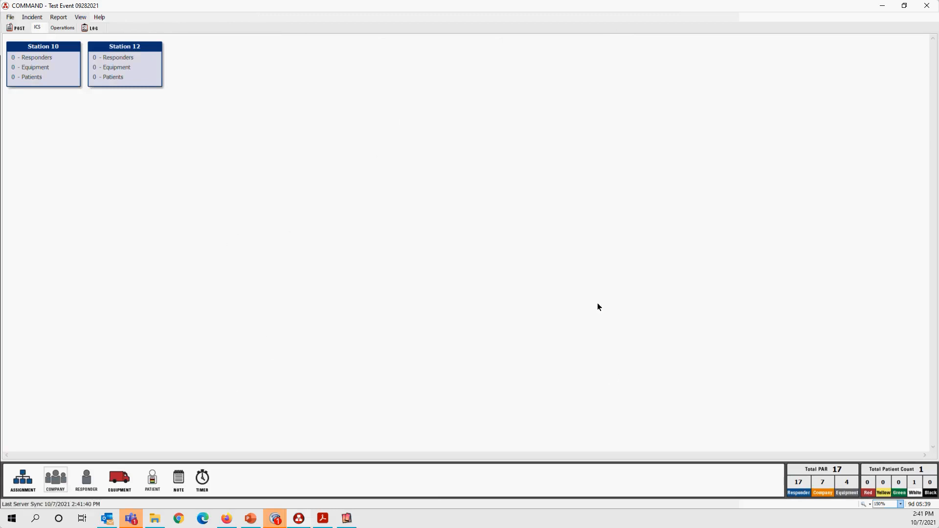
left_click(21, 28)
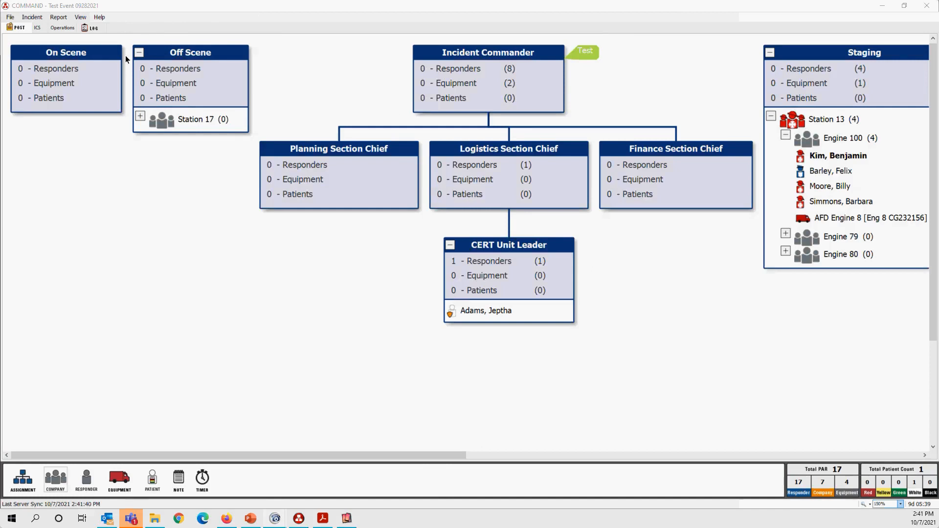
left_click(34, 18)
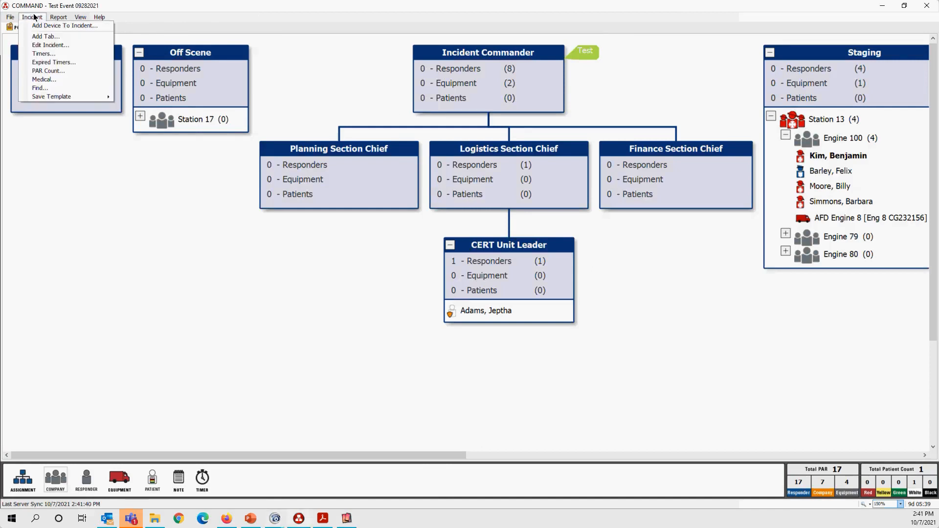
left_click(65, 45)
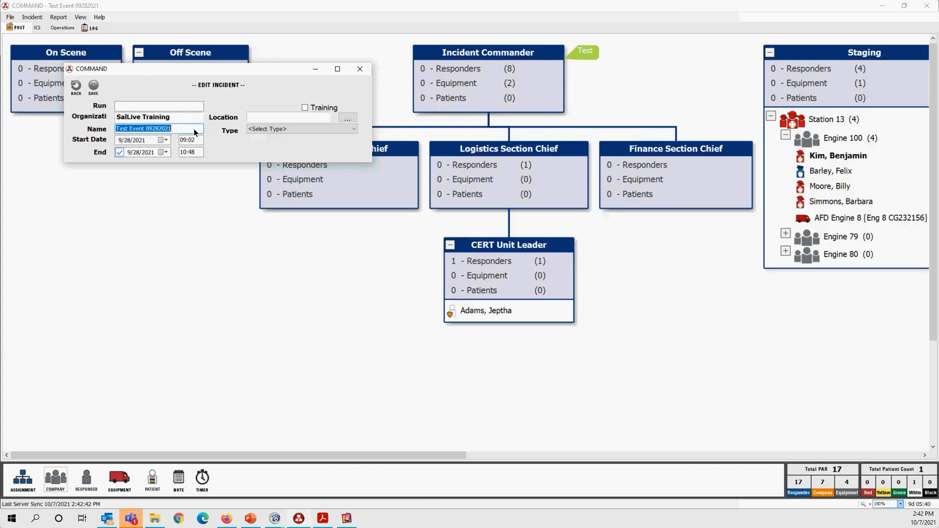
Step: Switch to SalamanderLive in the browser and open the list of events
key("alt+Tab")
scroll(196, 215, "up", 20)
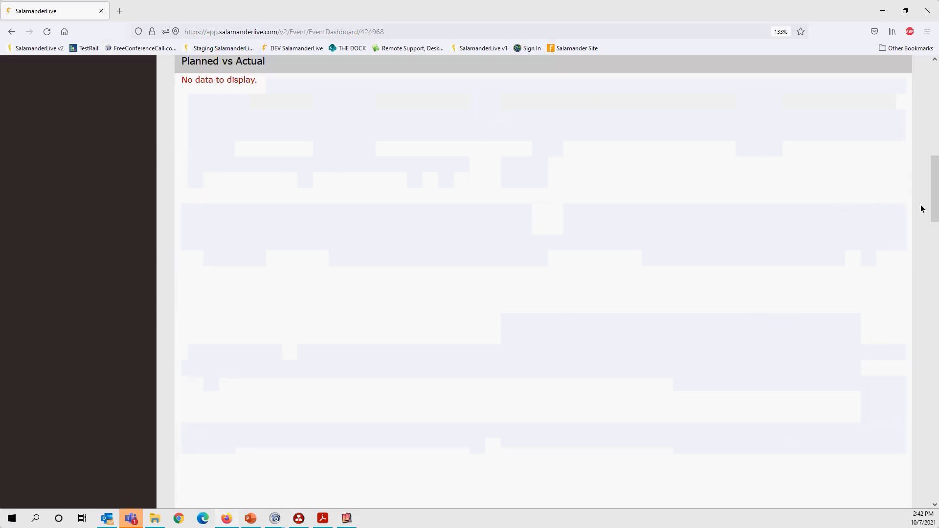
left_click_drag(933, 190, 496, 96)
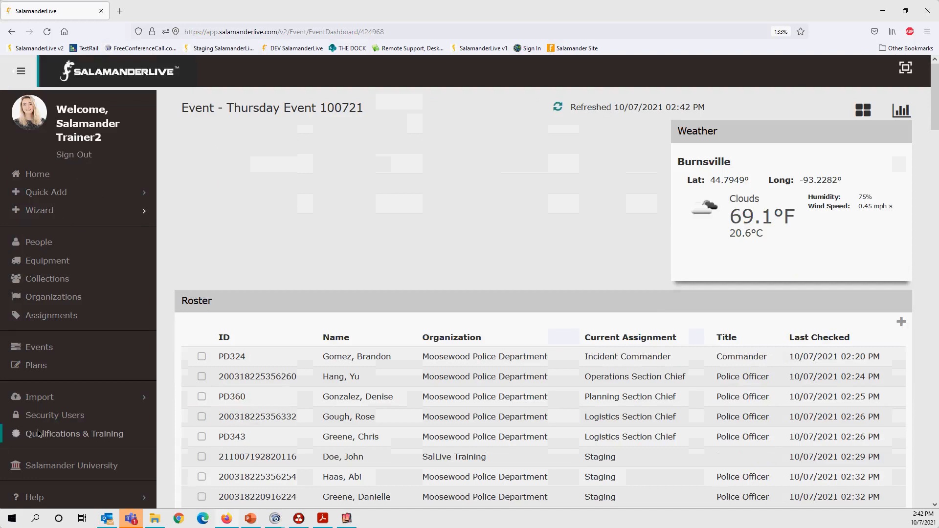
left_click(55, 348)
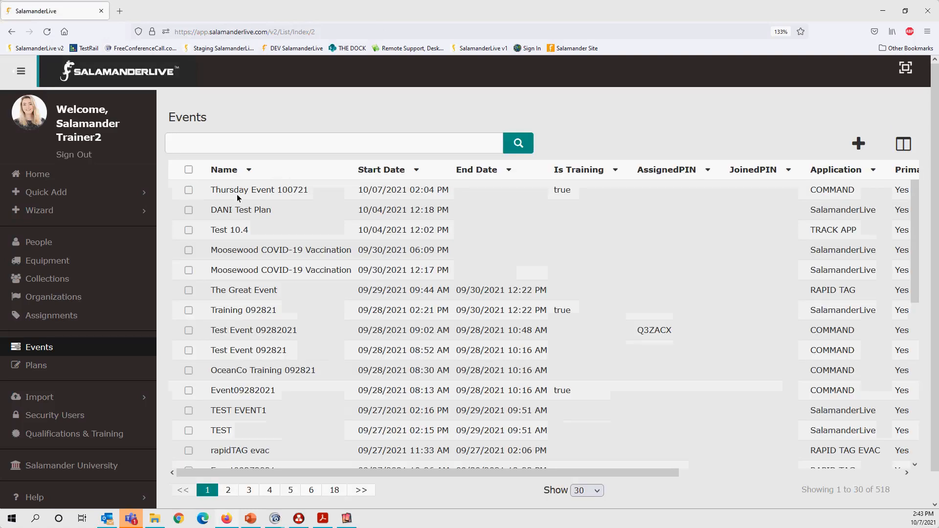
Step: Rename the event Thursday Event 100721 to Thursday Event and save it
left_click(189, 191)
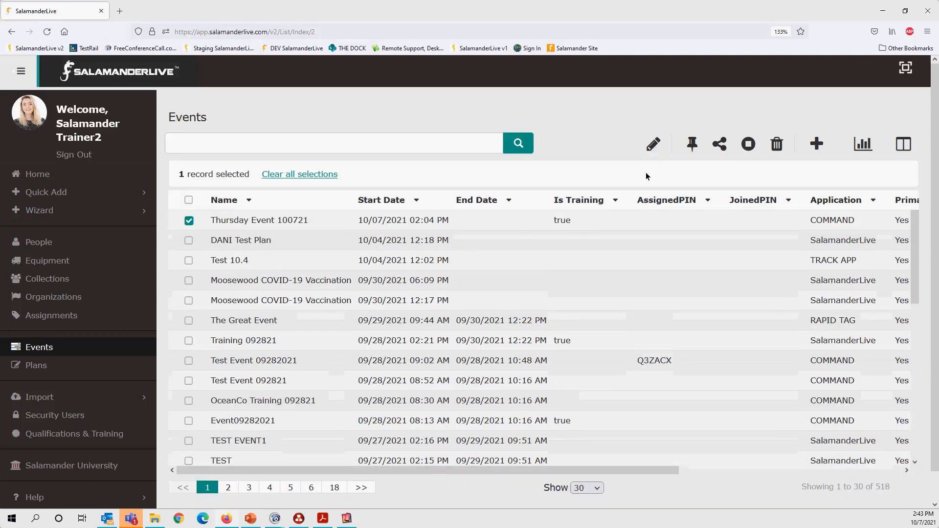
left_click(654, 146)
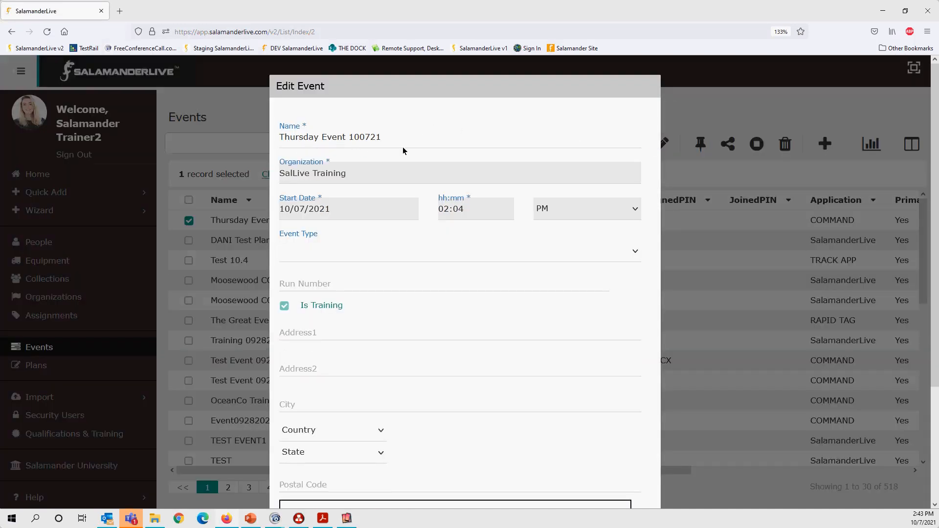
left_click(323, 138)
left_click_drag(349, 141, 417, 142)
key("BackSpace")
scroll(352, 293, "down", 3)
left_click(623, 496)
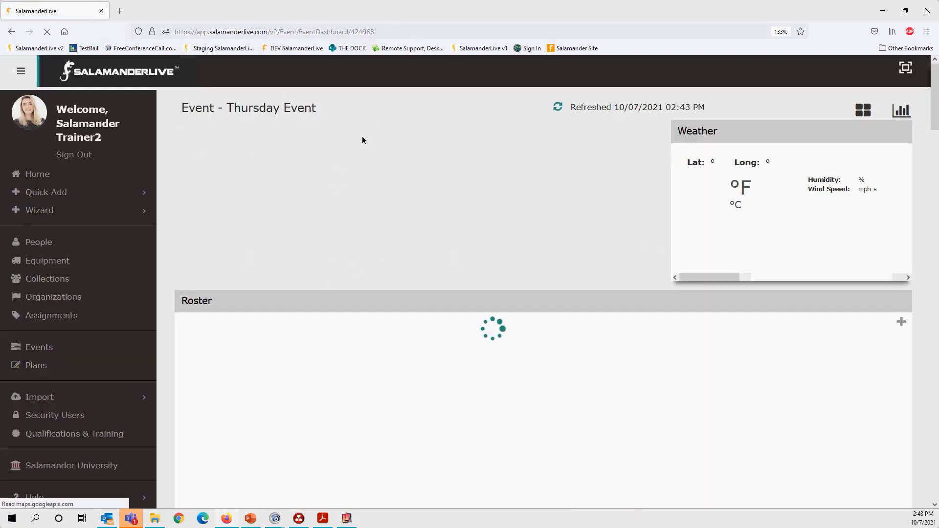
Step: Switch back to COMMAND, close the incident details without changes, and open the incident Thursday Event 100721
key("alt+Tab")
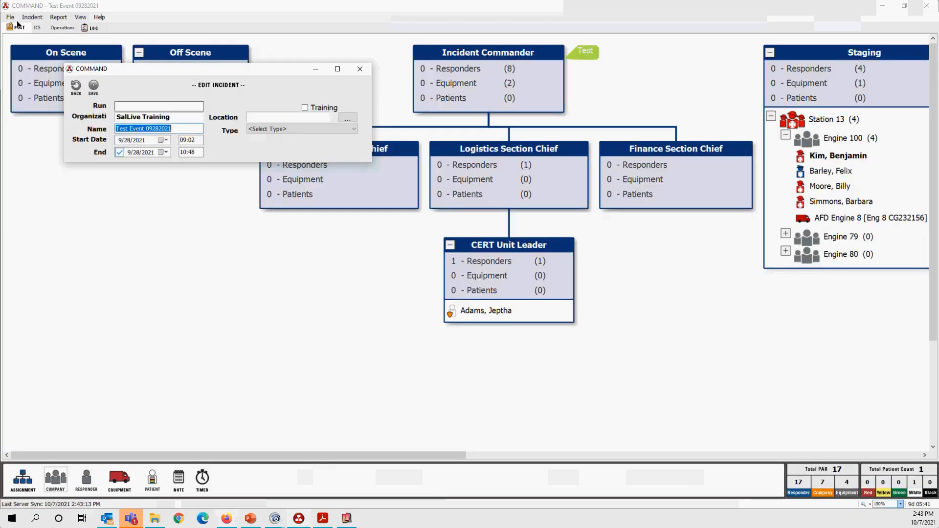
left_click(360, 68)
left_click(10, 17)
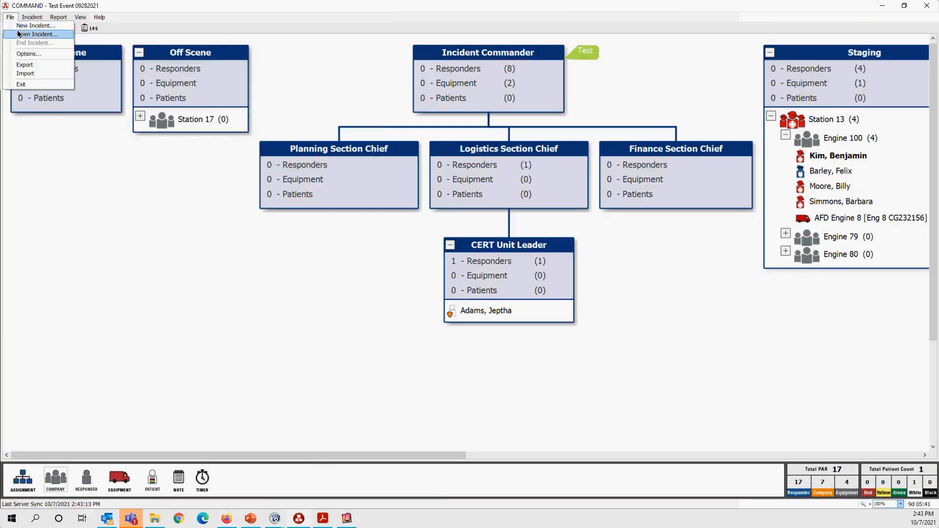
left_click(19, 34)
double_click(372, 270)
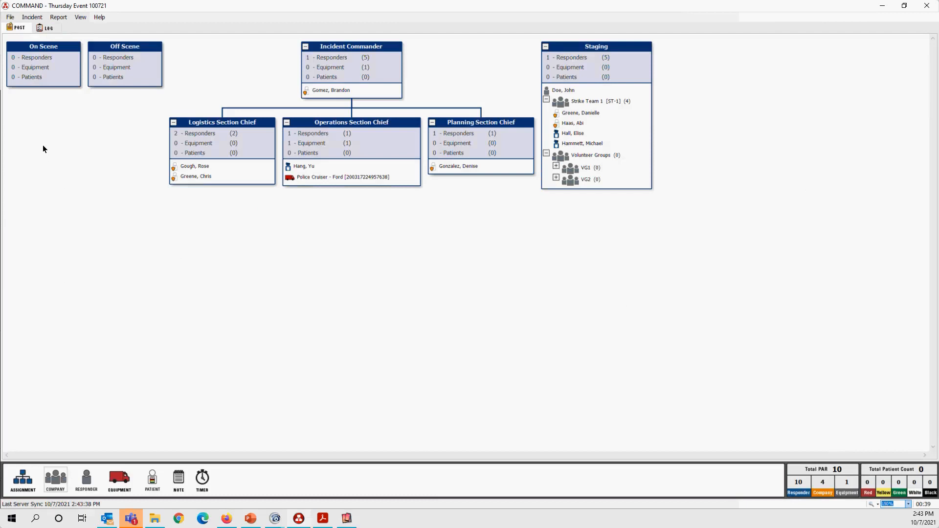
Step: Edit the open incident's details, set its name to Thursday Event Yay! and save
left_click(10, 18)
mouse_move(32, 17)
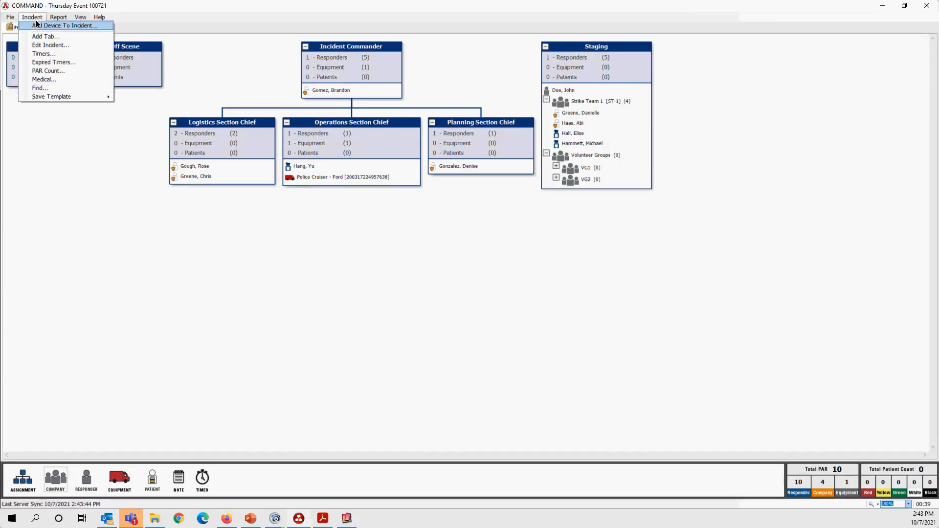
left_click(41, 44)
left_click(201, 152)
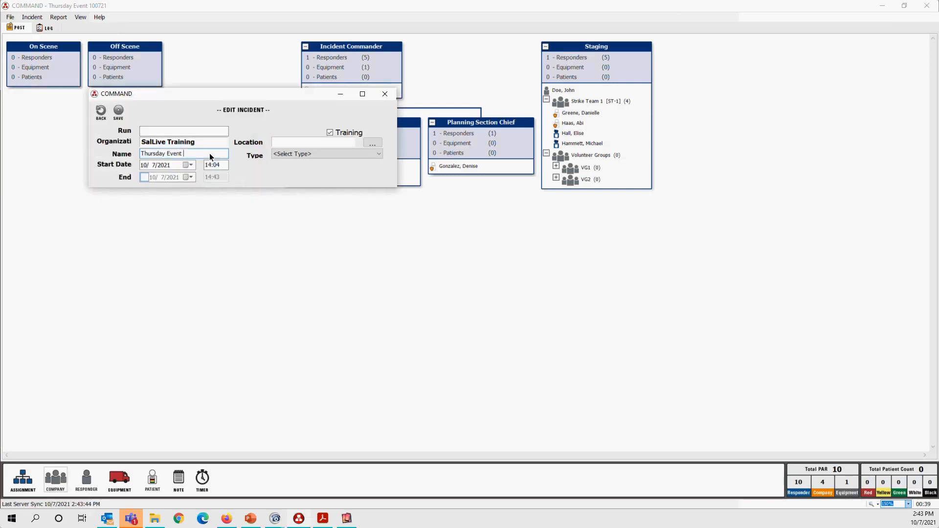
type("Yay!")
left_click(119, 112)
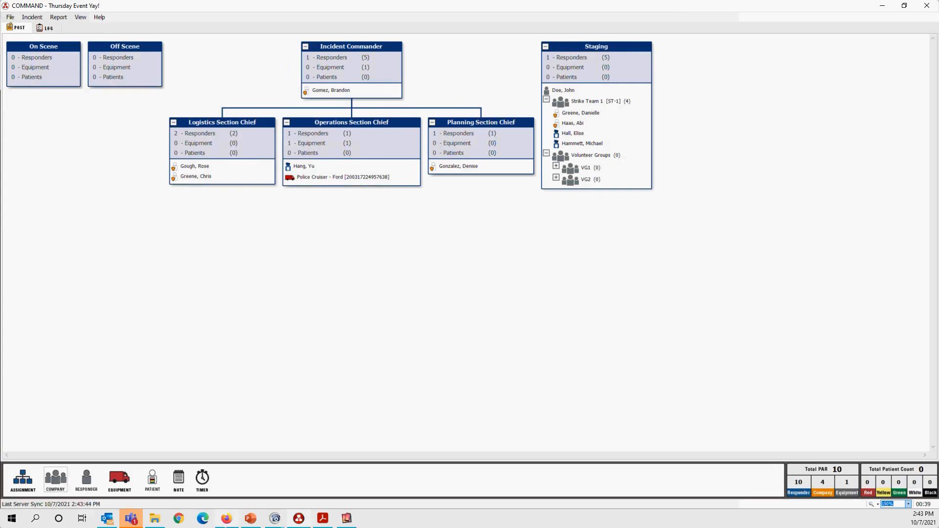
Step: Switch to SalamanderLive and reload the events list to check the incident's new name
left_click(227, 519)
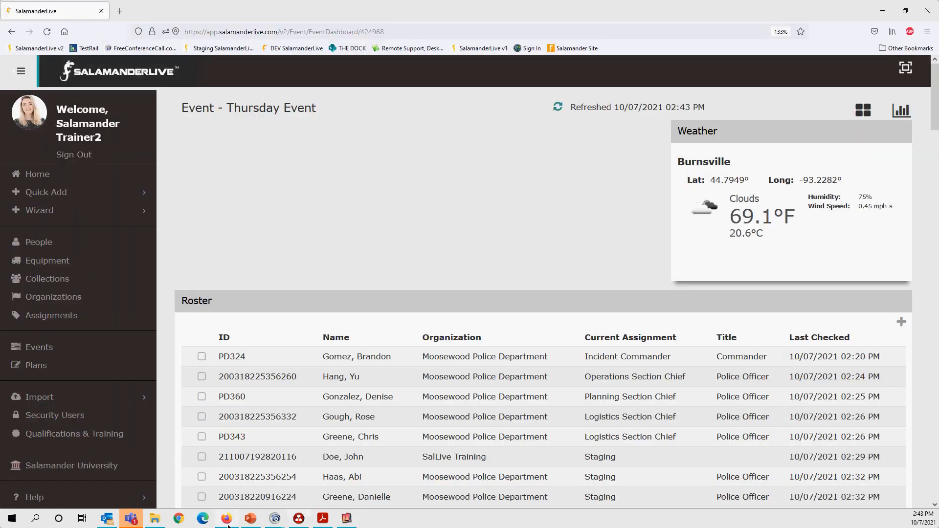
left_click(40, 352)
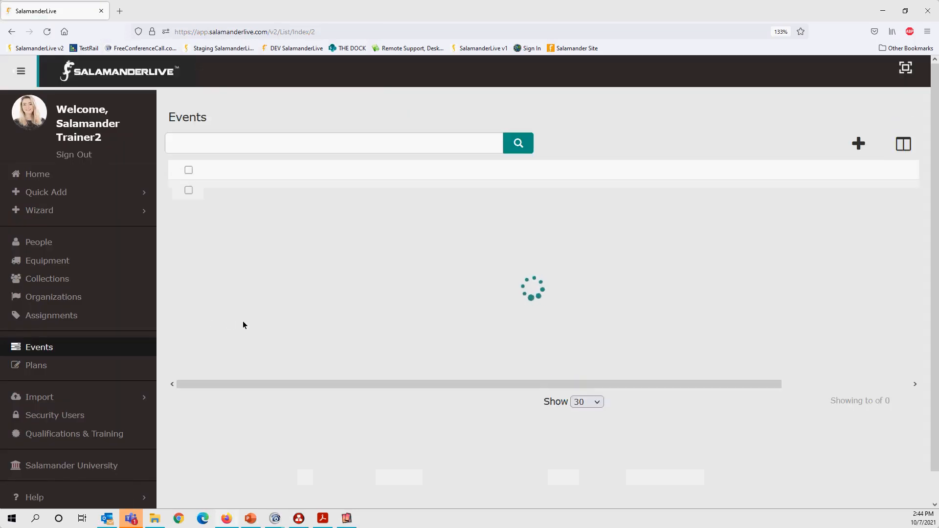
left_click(47, 32)
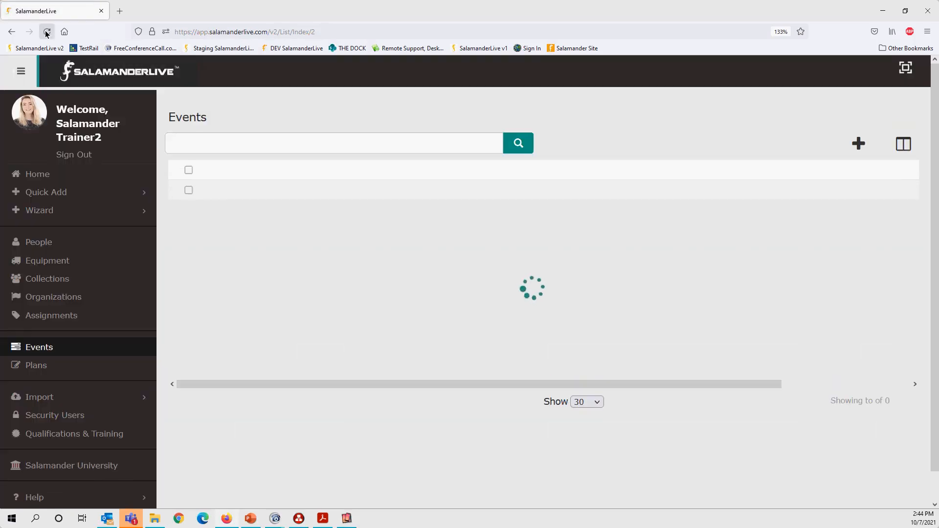
left_click(47, 33)
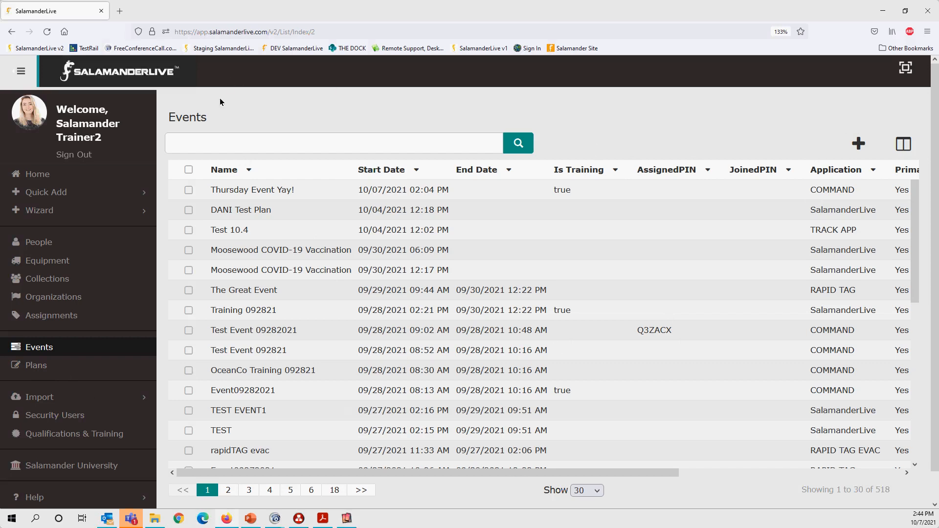
Step: Switch to COMMAND, save a PAR count with Incident Commander, Logistics Section Chief and Strike Team 1 checked, and view the log
left_click(299, 517)
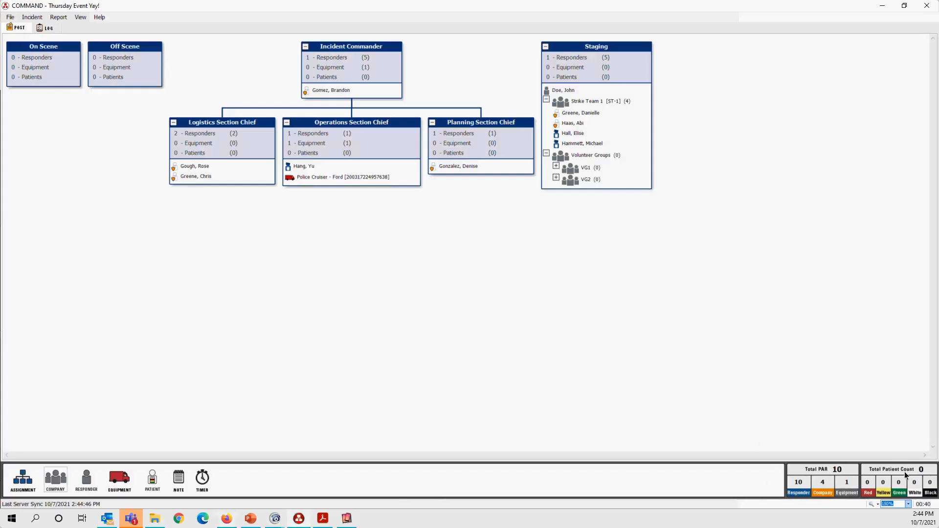
left_click(907, 503)
left_click(893, 460)
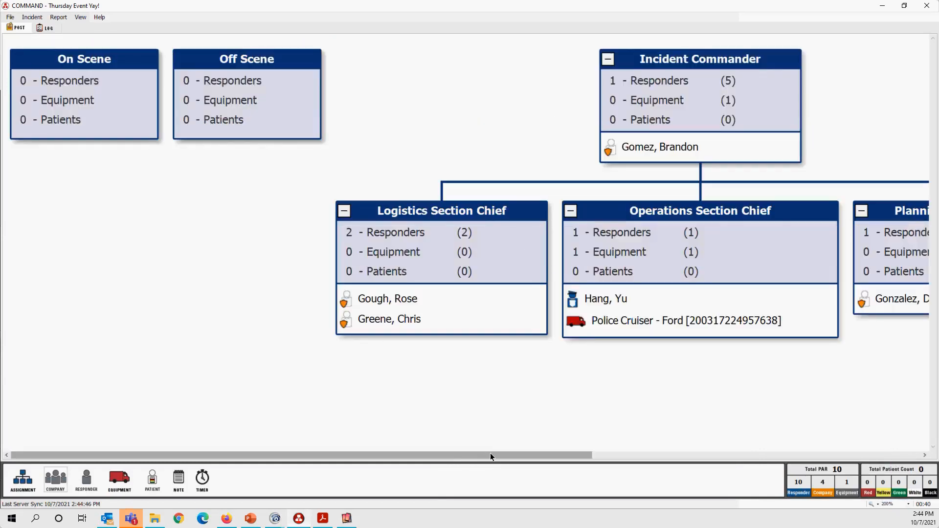
left_click(32, 18)
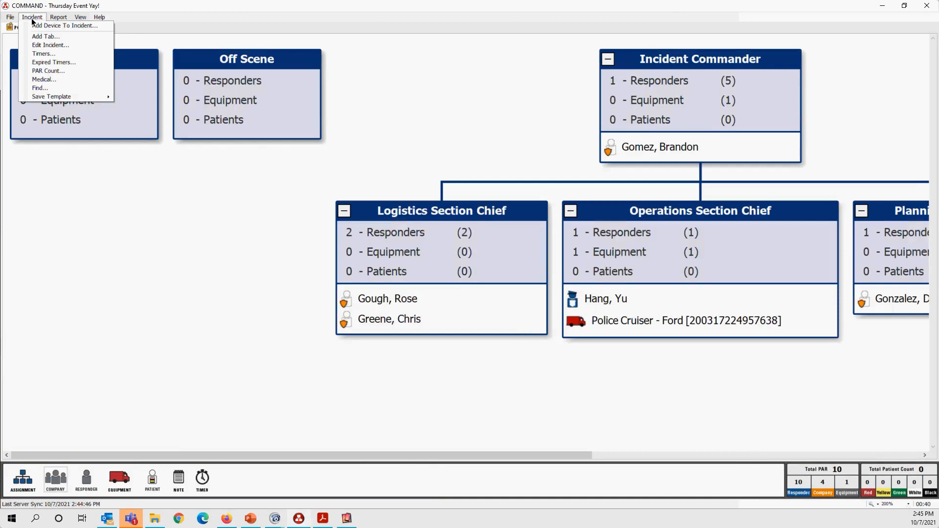
left_click(63, 72)
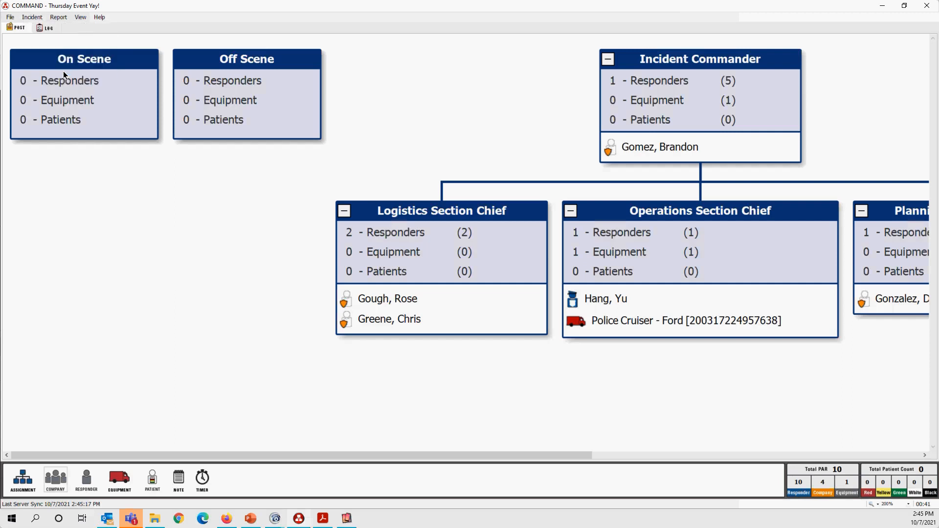
left_click_drag(152, 112, 459, 69)
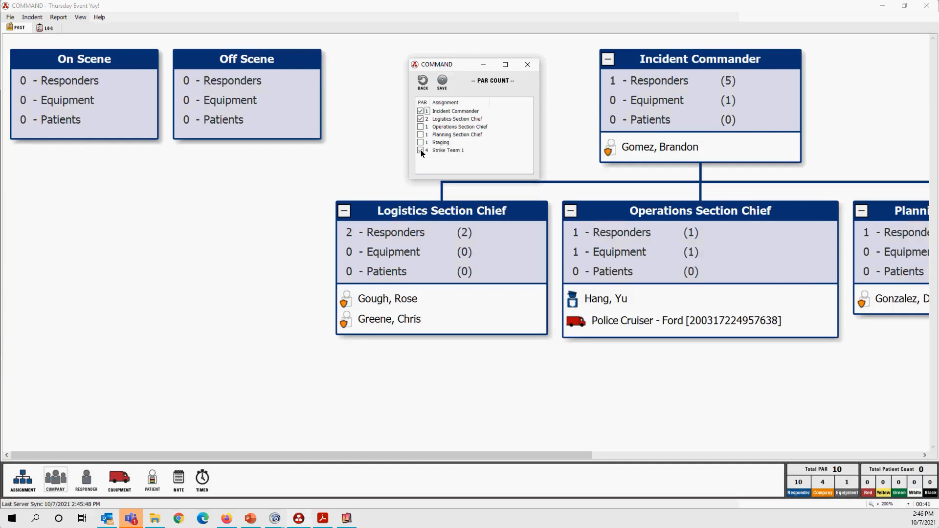
left_click(442, 80)
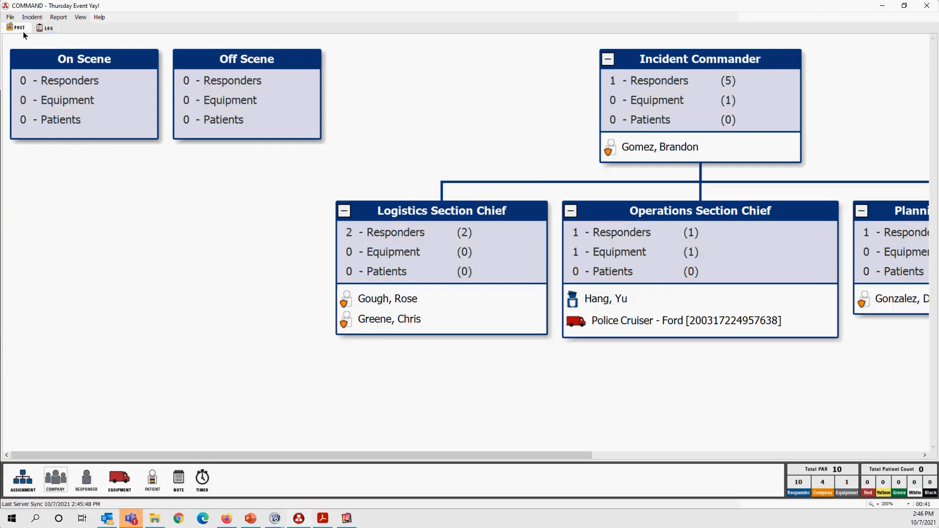
left_click(46, 28)
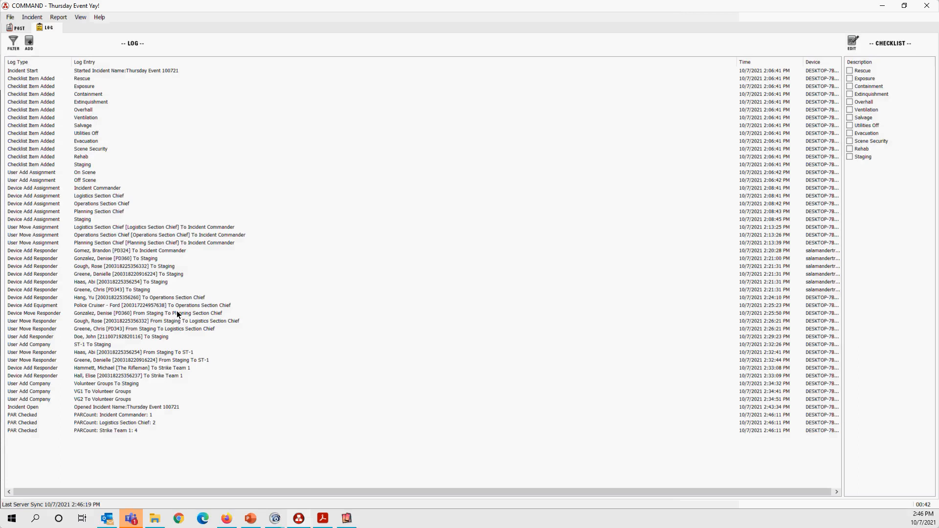
Step: Switch to SalamanderLive, generate the Event Log report for Thursday Event Yay! as a PDF, and open it
left_click(226, 519)
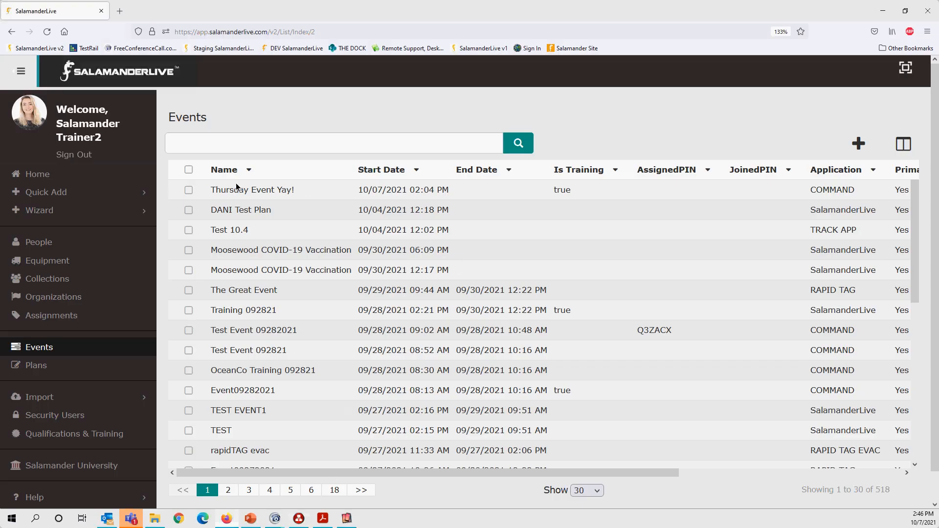
left_click(188, 190)
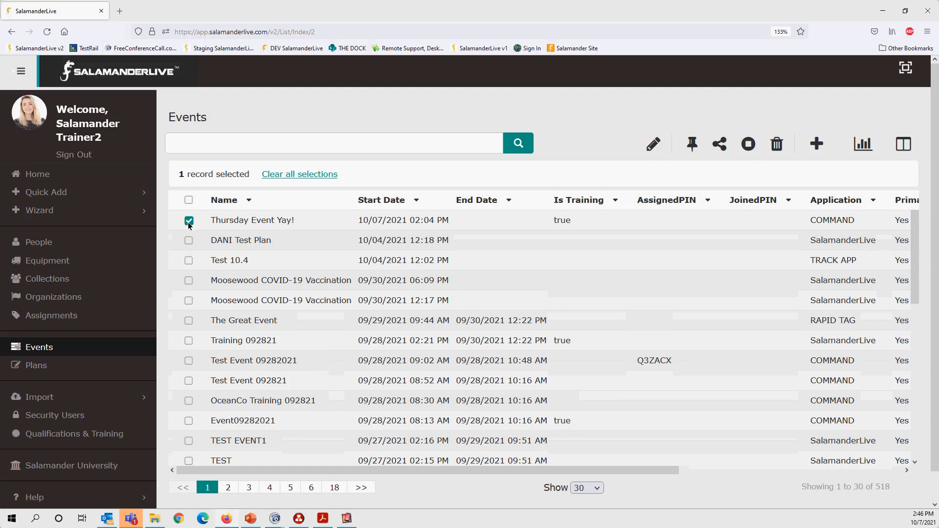
left_click(863, 144)
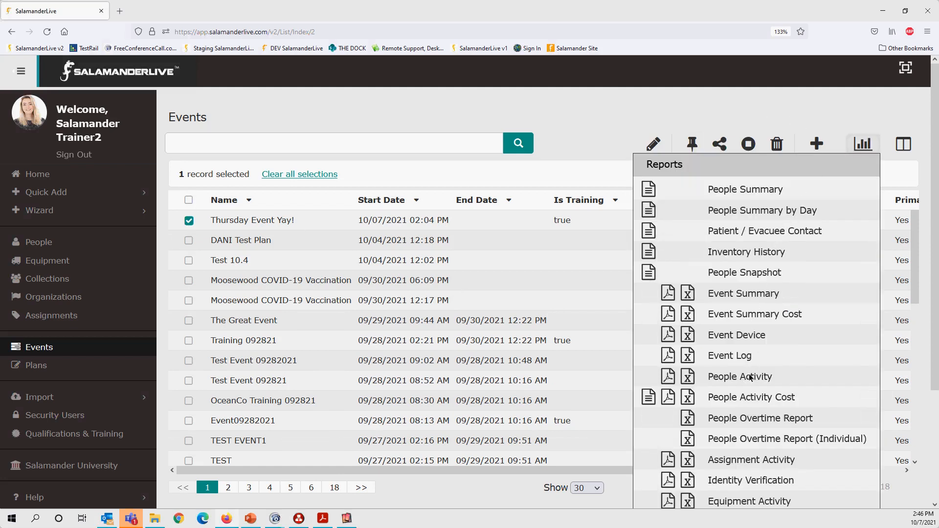
left_click(668, 355)
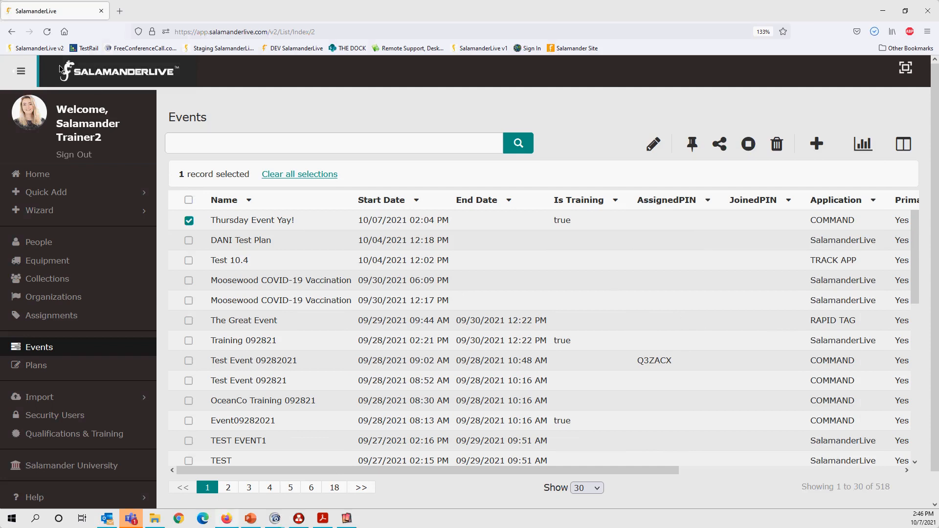
left_click(782, 56)
Step: Read through the Event Log PDF's checklist and assignment entries, and return to the incident log in COMMAND
scroll(658, 230, "down", 8)
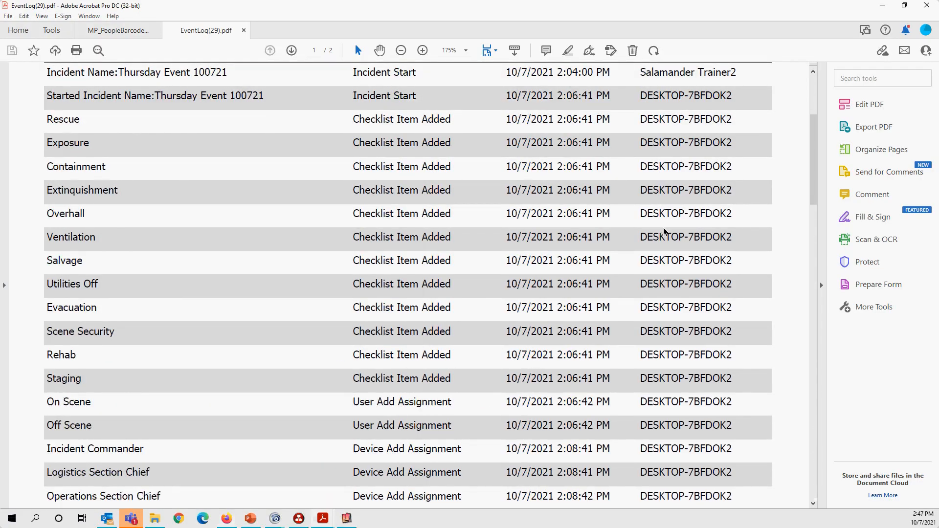
scroll(664, 230, "down", 10)
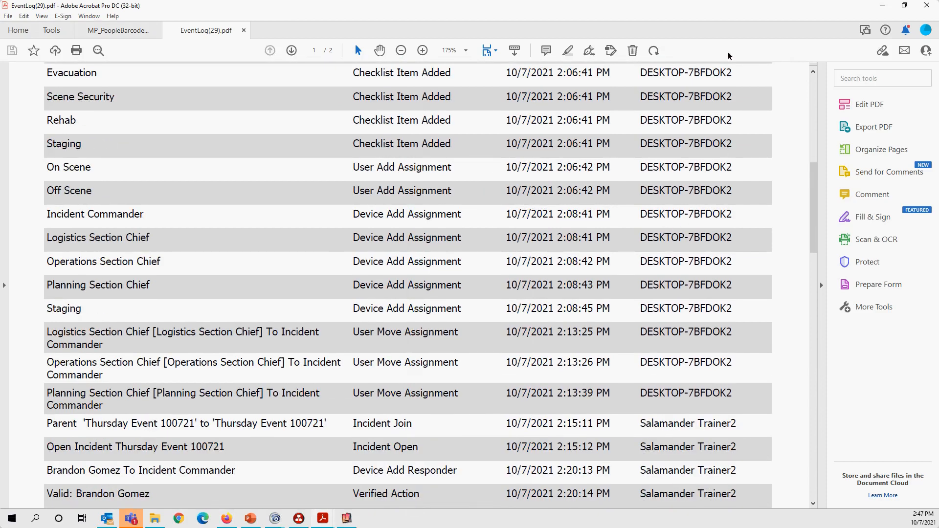
left_click(881, 6)
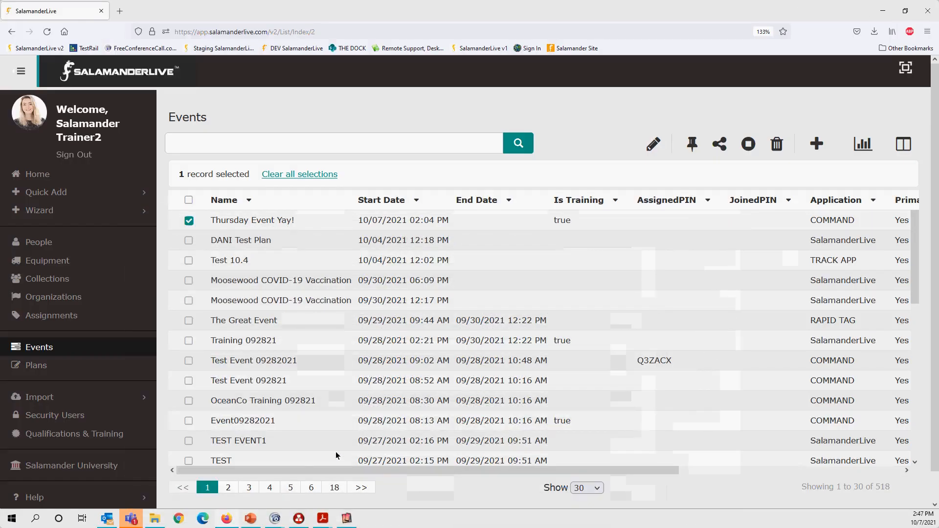
left_click(299, 519)
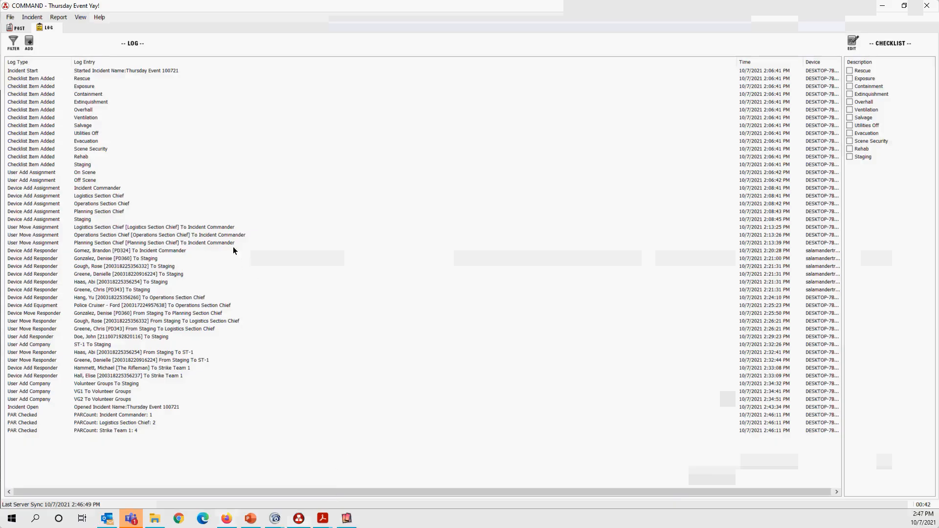
Step: Return to the incident's assignment chart and open the Medical information window
left_click(18, 28)
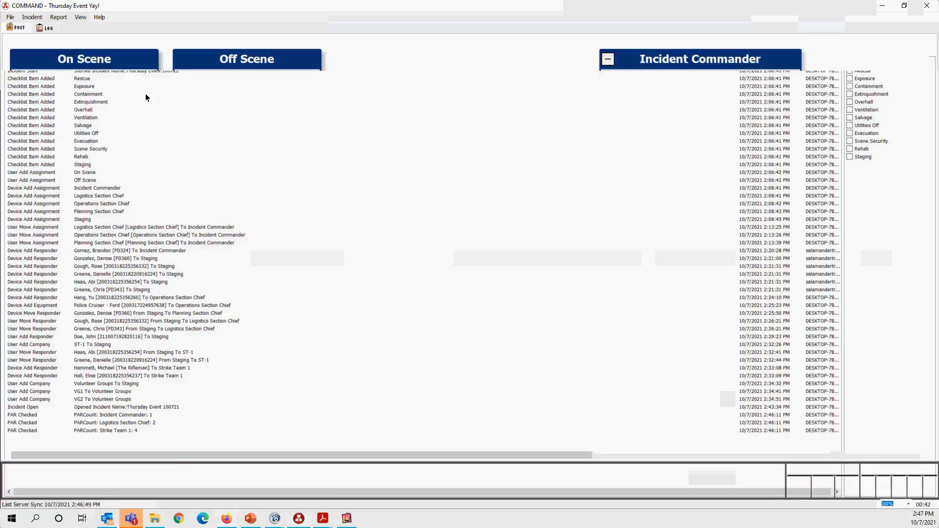
left_click(43, 19)
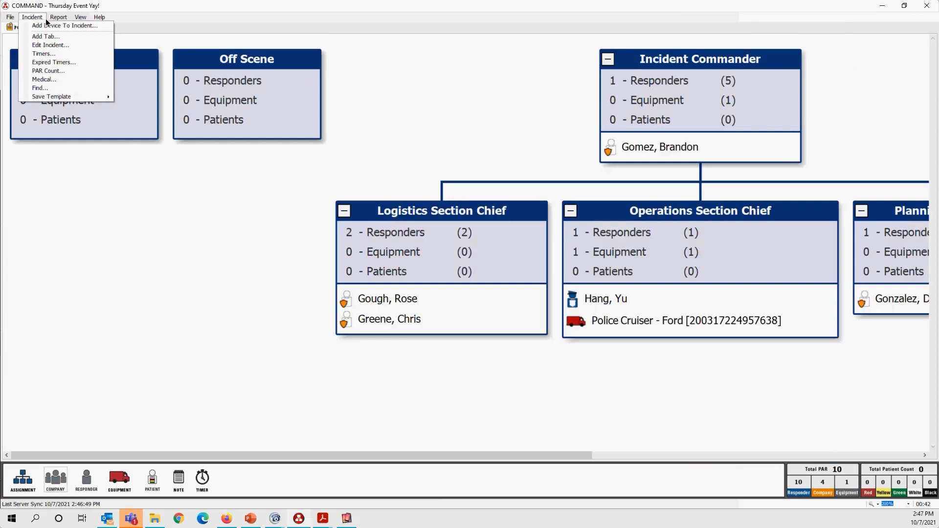
left_click(53, 79)
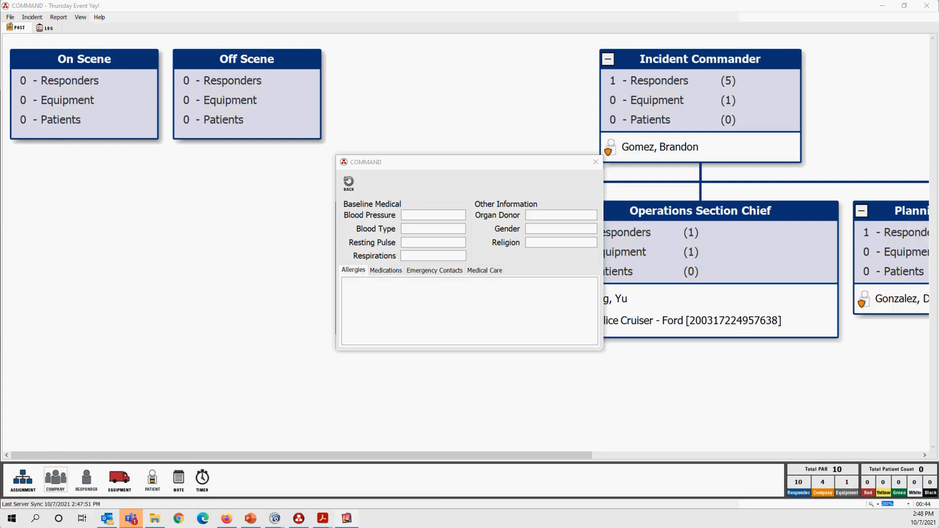
Step: Switch to Acrobat, show the barcode on page 2 of the sample fire responder card for scanning, and authorize viewing its medical information in COMMAND
key("alt+Tab")
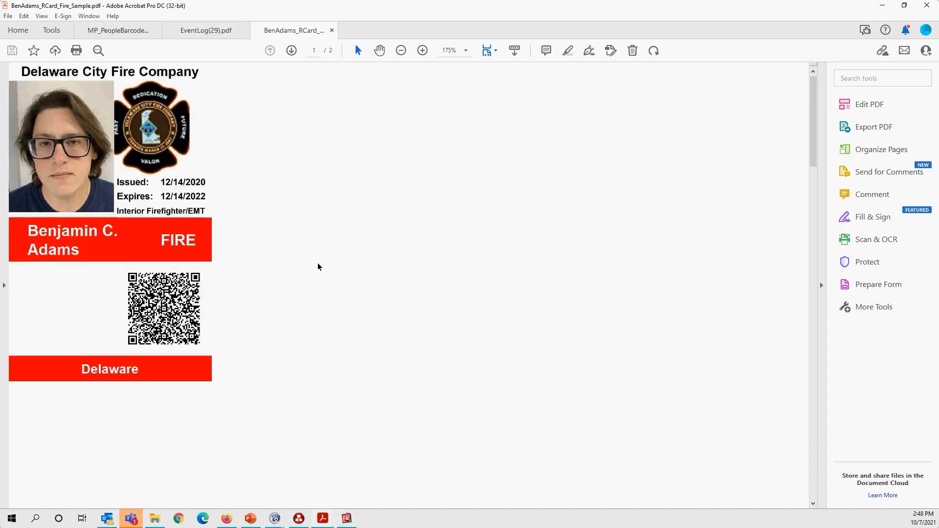
scroll(305, 273, "down", 10)
scroll(294, 271, "down", 8)
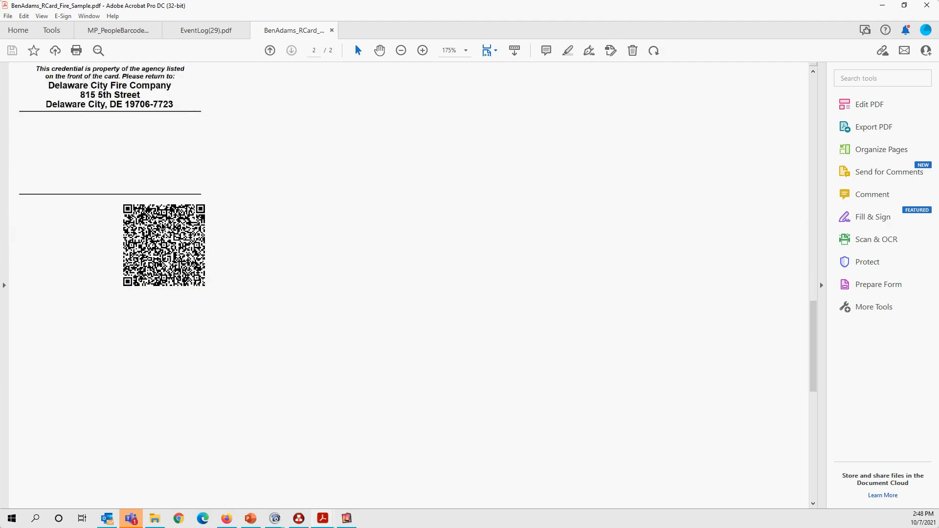
left_click_drag(242, 6, 2, 34)
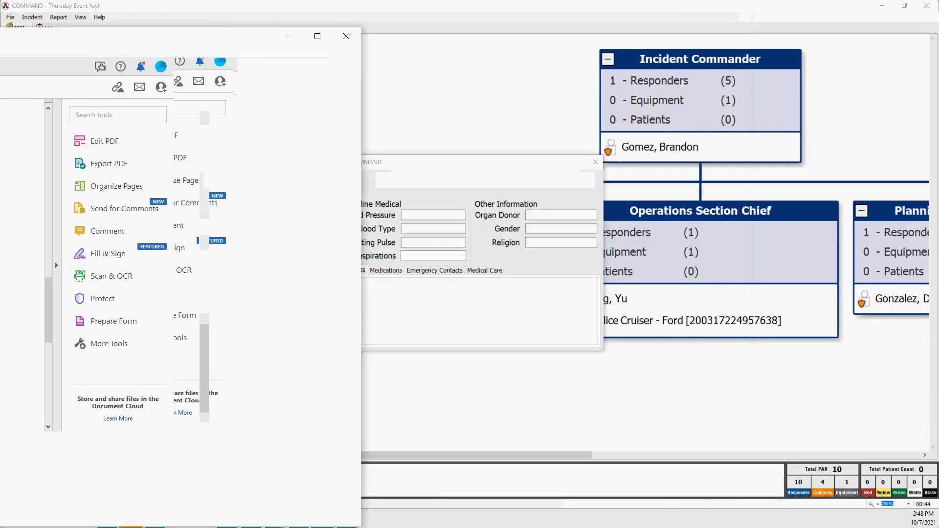
key("super+Down")
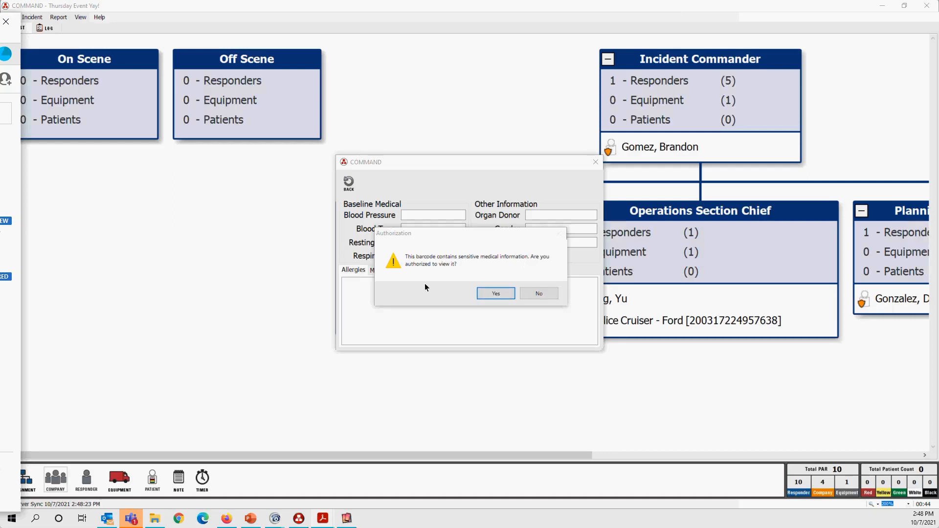
left_click(496, 293)
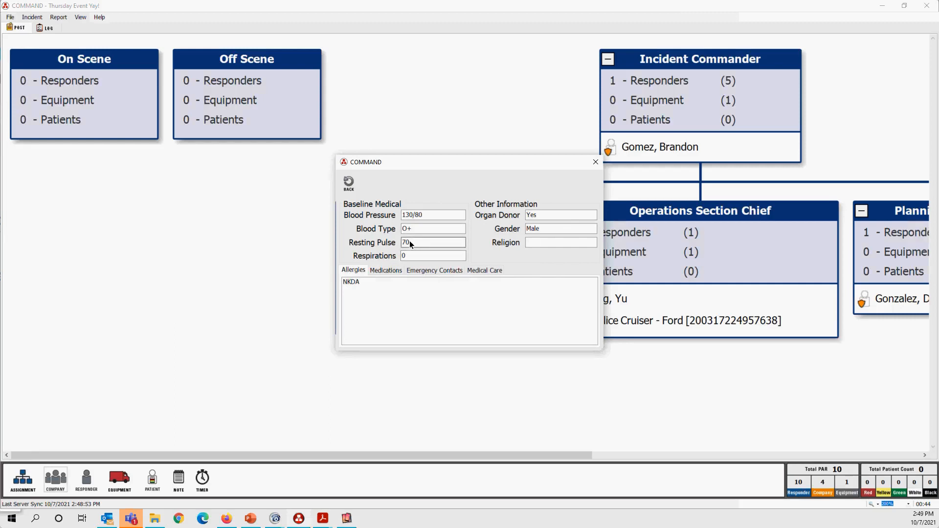
Step: Review the scanned responder's medications, emergency contacts, medical care and allergies
left_click(386, 272)
left_click(425, 270)
left_click(481, 272)
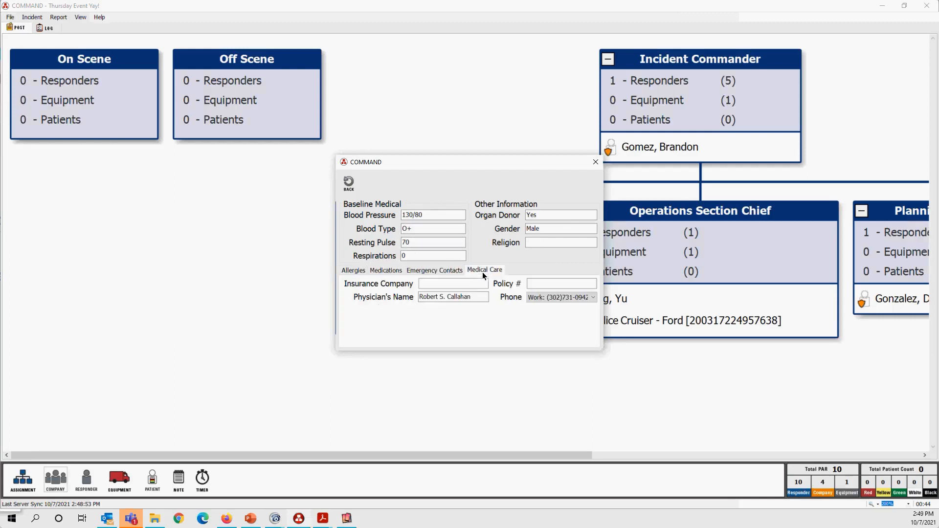
left_click(350, 269)
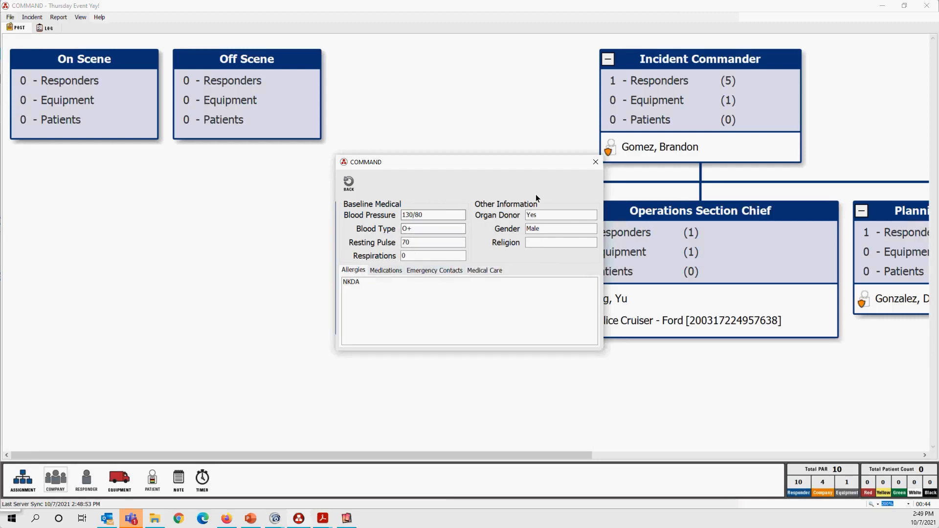
Step: Close the medical record, check the incident log for the medical barcode scan, and return to the assignment chart
left_click(595, 164)
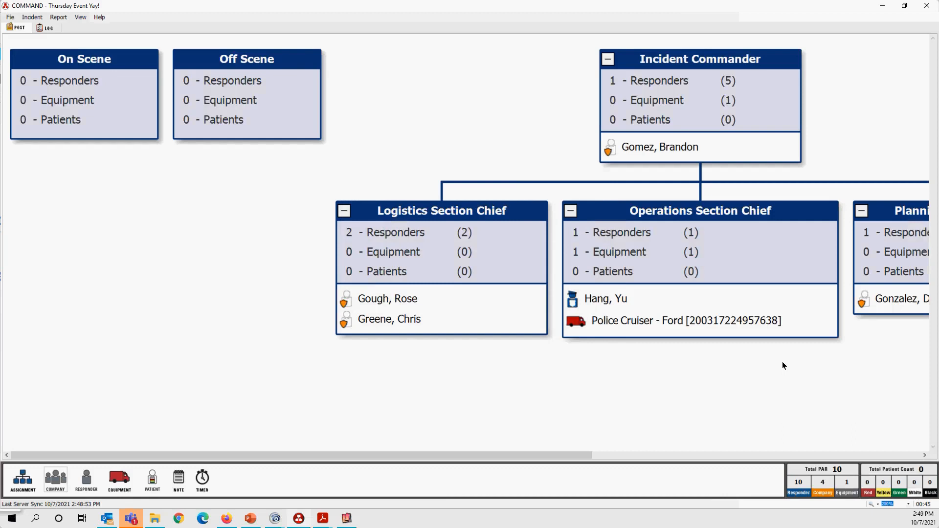
left_click(45, 27)
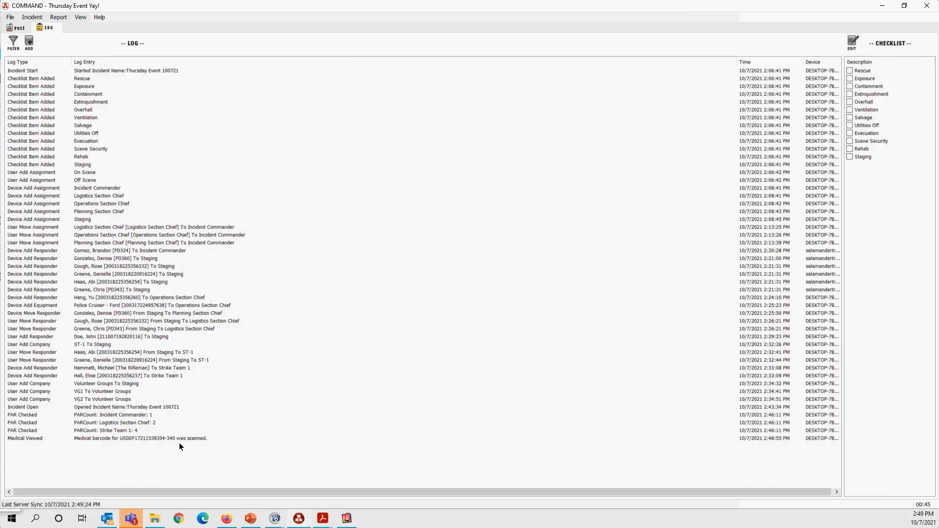
left_click(16, 28)
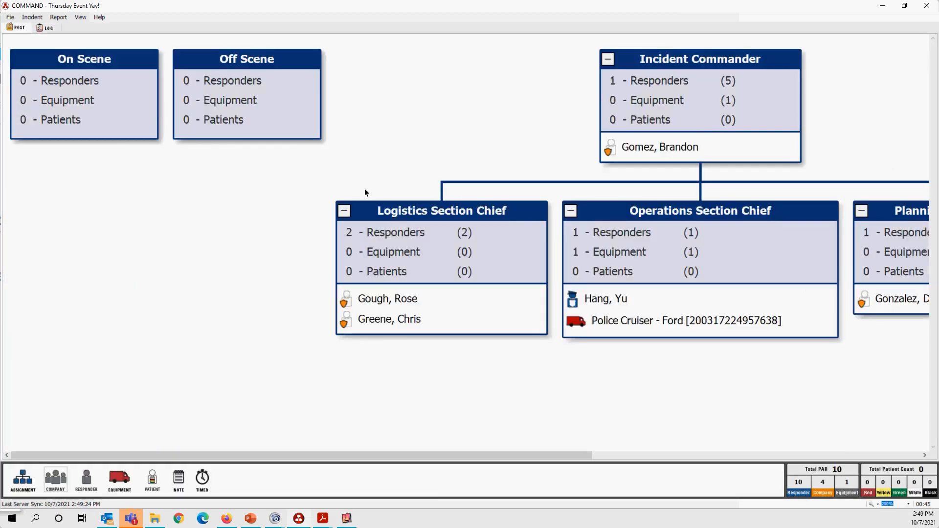
left_click(37, 19)
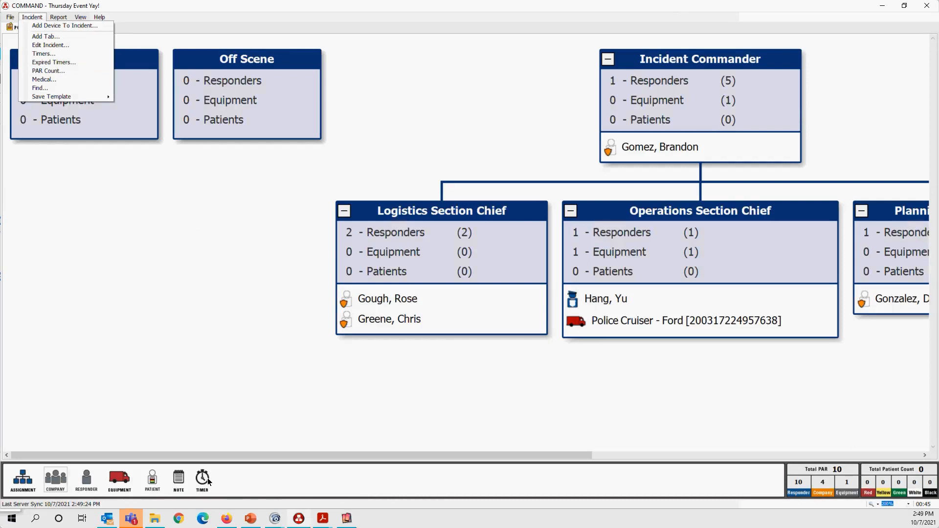
left_click(198, 426)
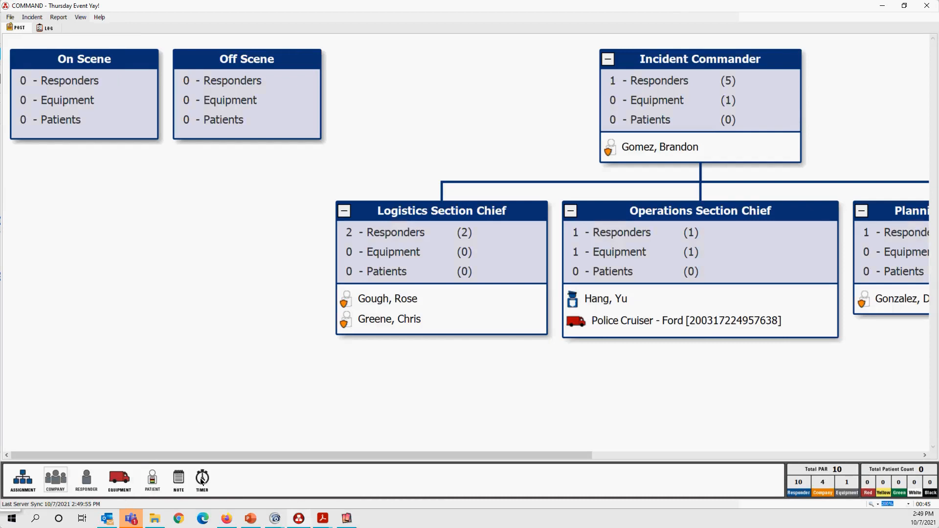
mouse_move(200, 477)
left_mouse_down()
mouse_move(288, 420)
mouse_move(230, 424)
mouse_move(203, 478)
left_mouse_up()
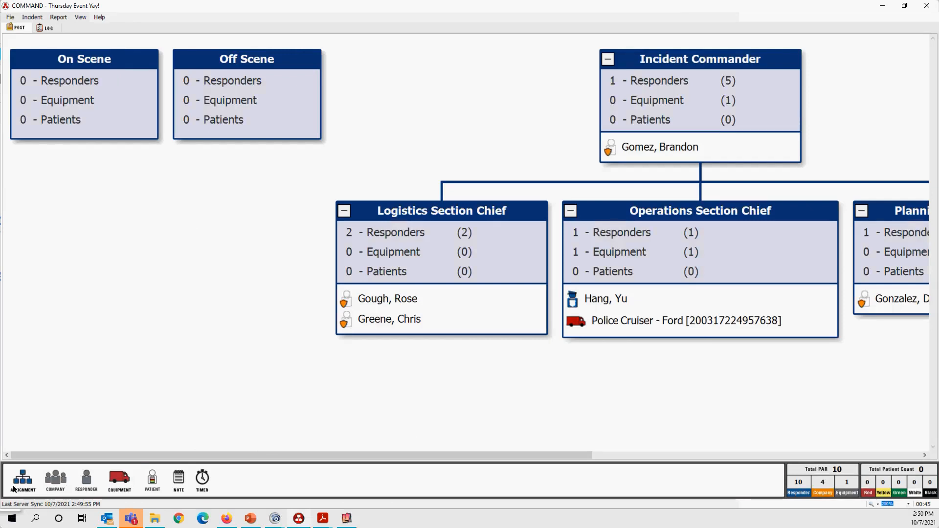
Step: Add an assignment named Hot Zone under Operations Section Chief, choose its level, and save it
left_click_drag(16, 485, 631, 254)
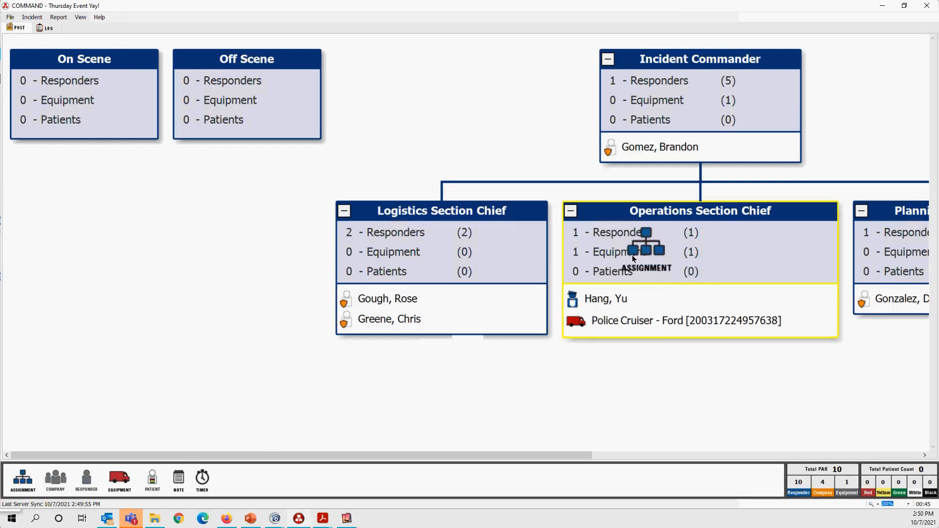
type("H")
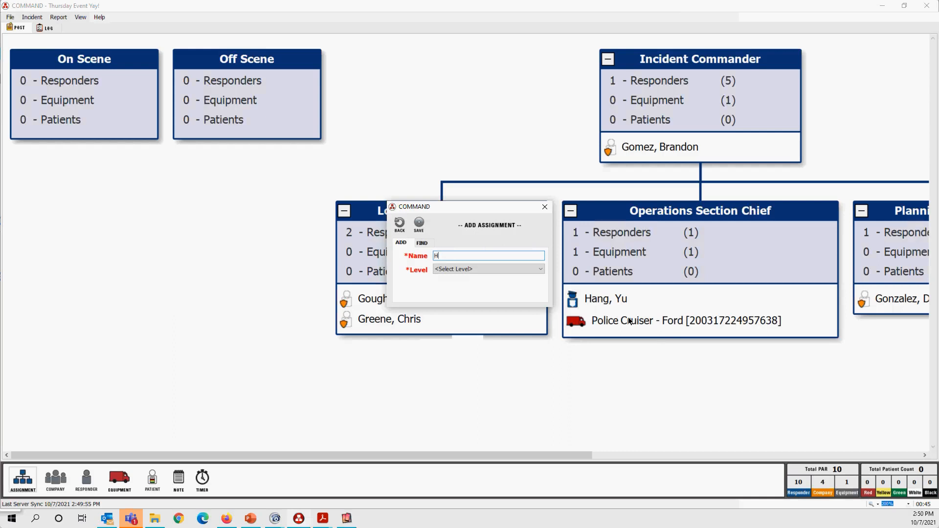
type("ot Zone")
left_click(477, 268)
left_click(450, 319)
left_click(421, 223)
left_click(468, 292)
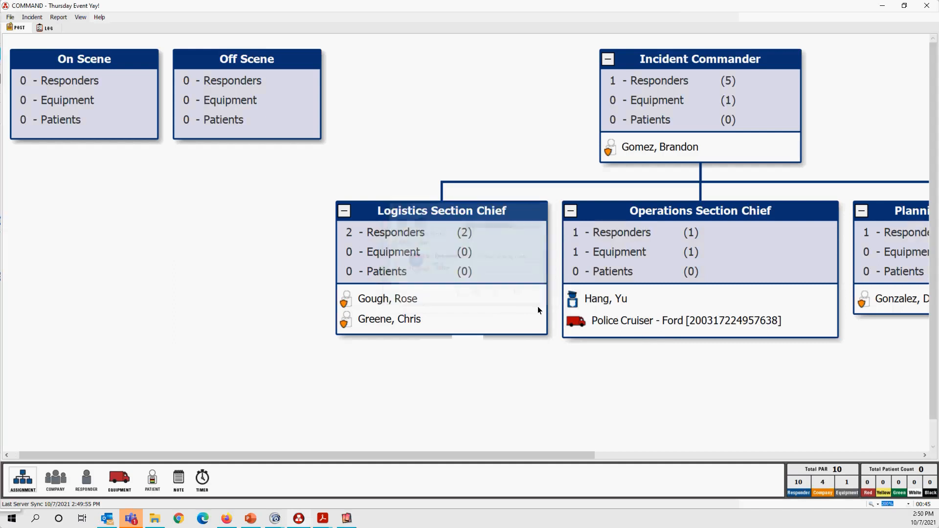
Step: Add a 20-minute timer to Hot Zone with warnings at 5 and 1 minutes and the note PAR Check
scroll(801, 367, "down", 2)
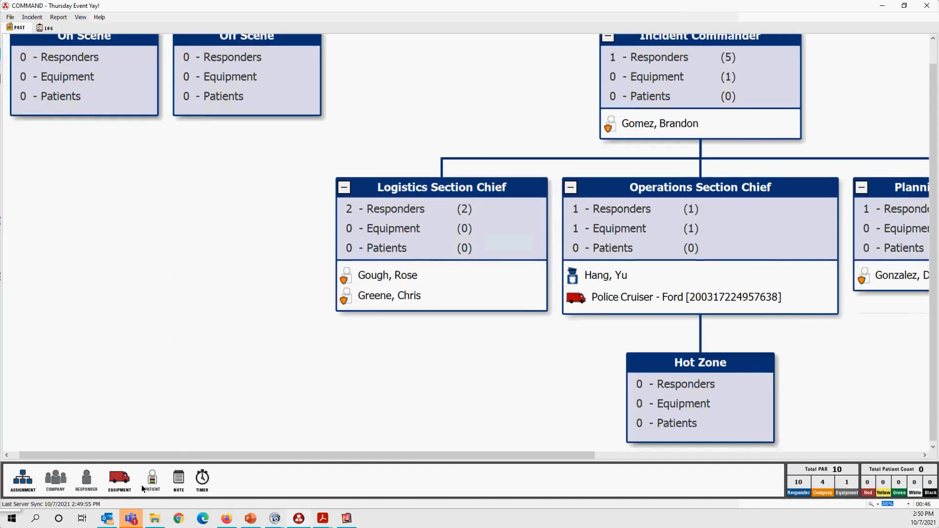
left_click_drag(202, 479, 710, 398)
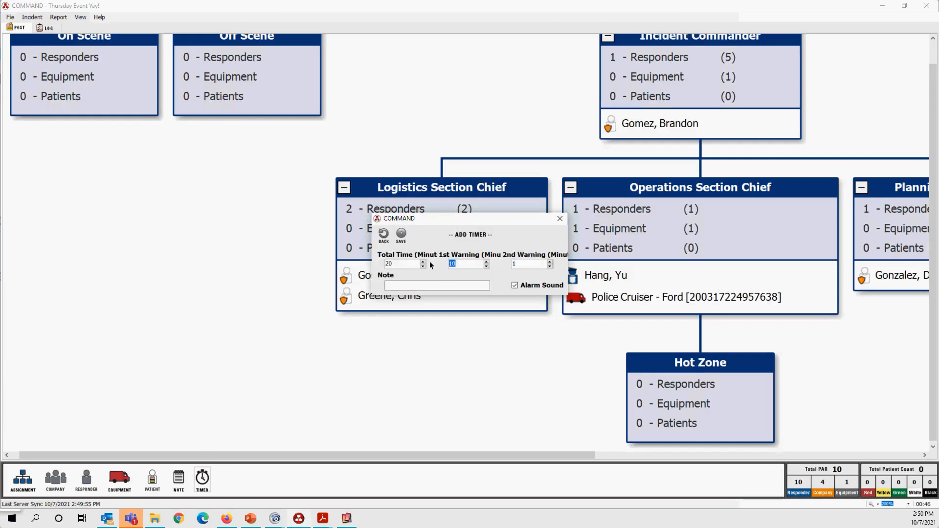
type("5")
left_click(455, 286)
type("PAR Check")
left_click(401, 233)
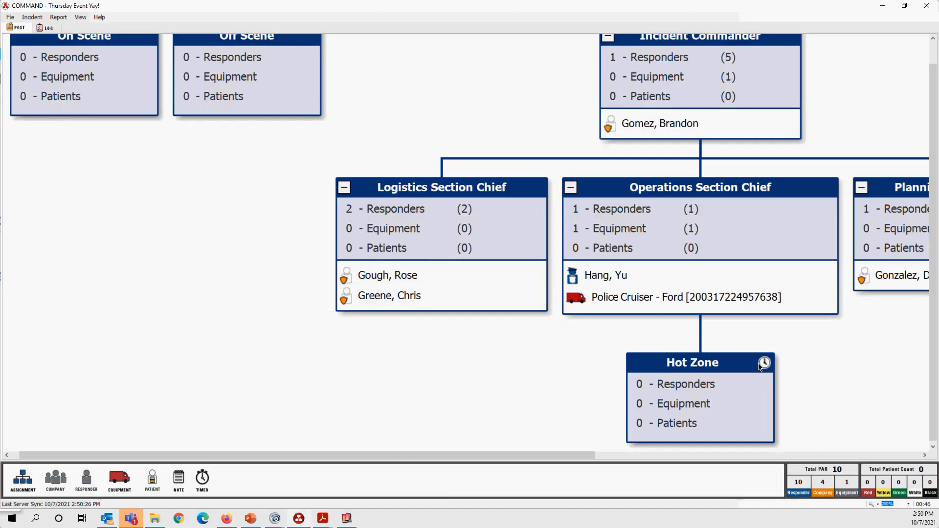
mouse_move(759, 363)
Step: Attach a note reading Test to the Hot Zone assignment and view it on the chart
left_click_drag(204, 422, 627, 410)
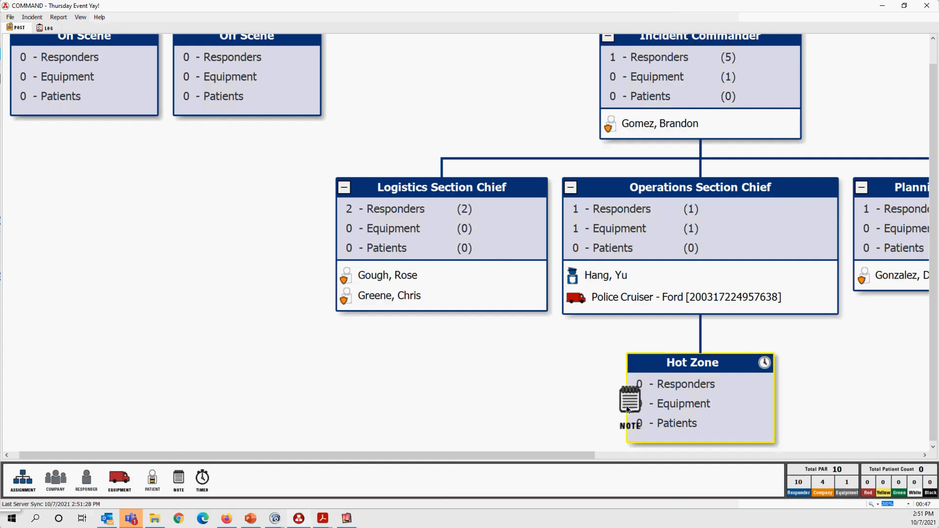
left_click_drag(749, 398, 750, 398)
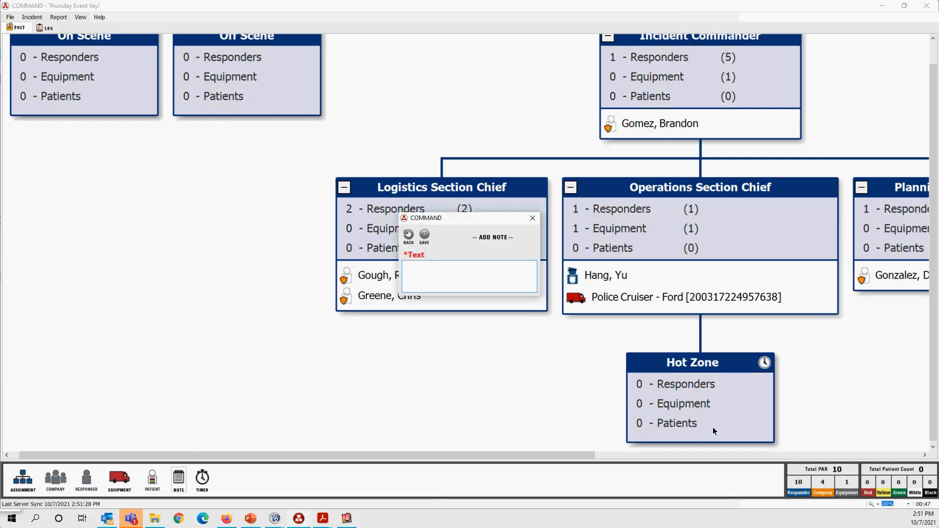
type("Test")
left_click(424, 235)
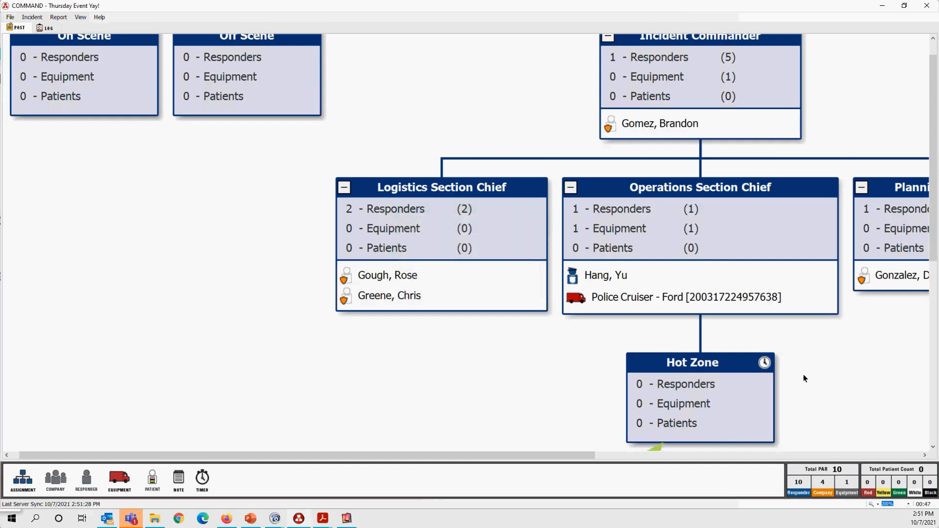
scroll(807, 366, "down", 1)
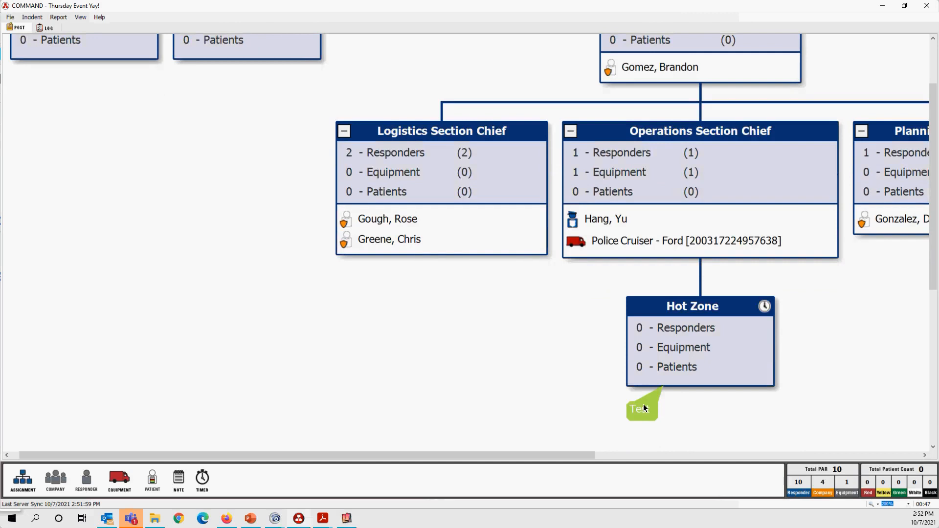
Step: Compare the assignments on the mirrored phone with the chart in COMMAND at 150% zoom, from Off Scene through Staging
left_click(178, 479)
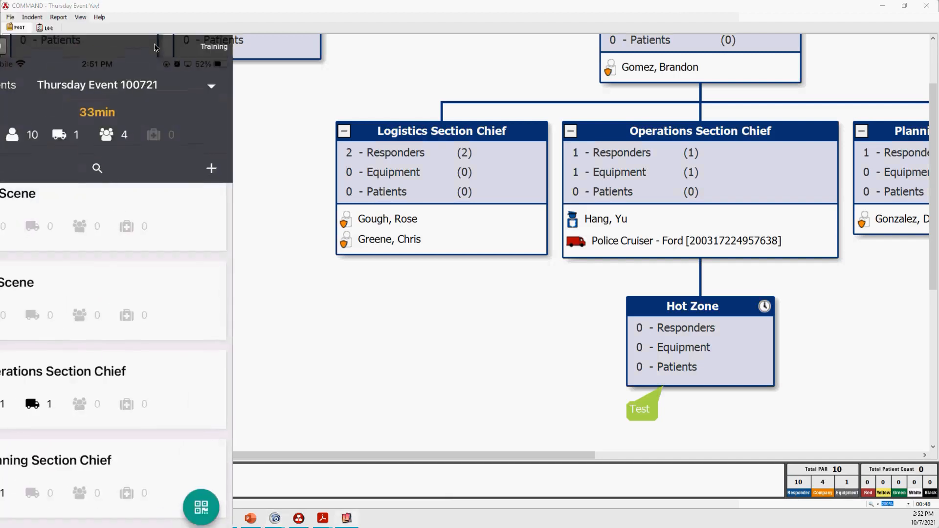
left_click_drag(197, 9, 271, 9)
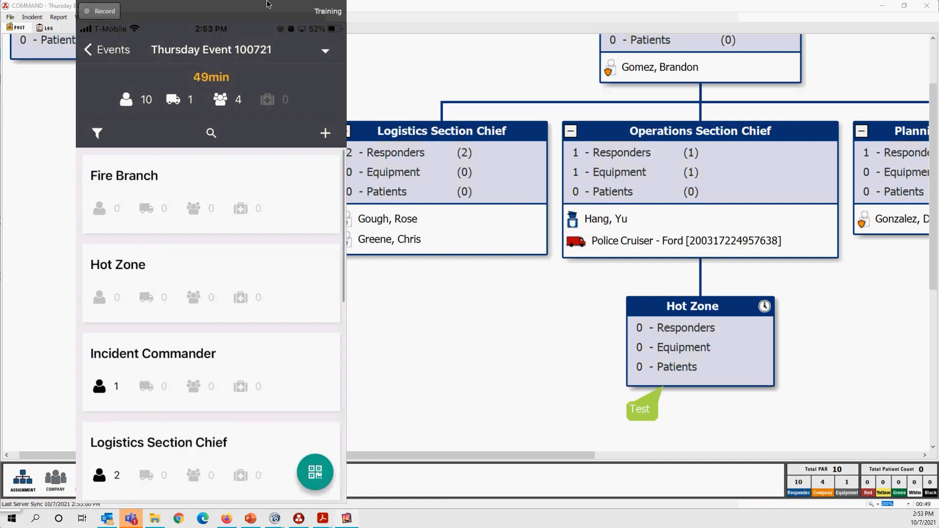
left_click(908, 504)
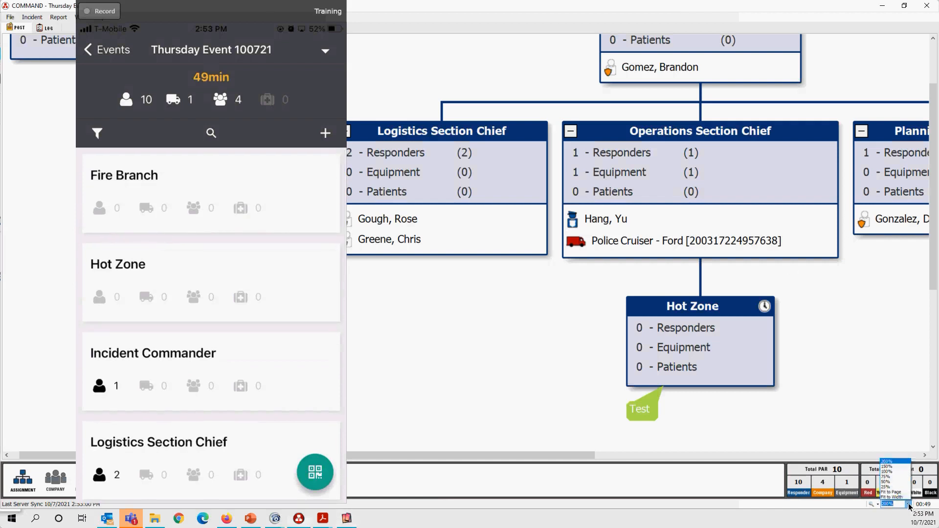
left_click(895, 466)
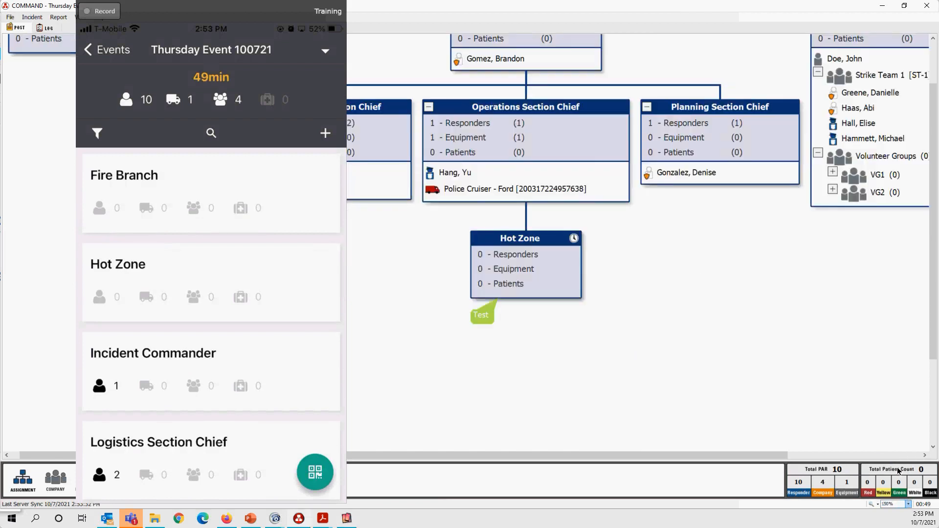
left_click_drag(716, 454, 781, 456)
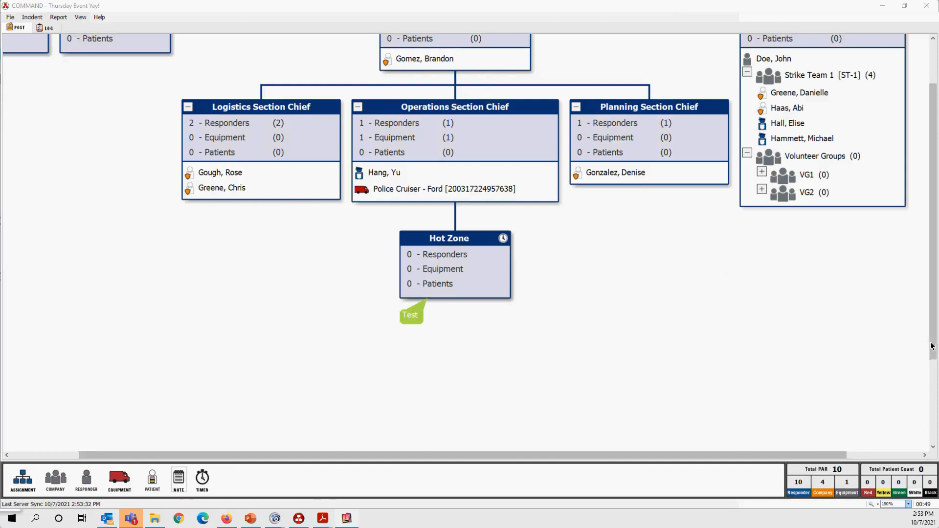
left_click_drag(933, 342, 932, 301)
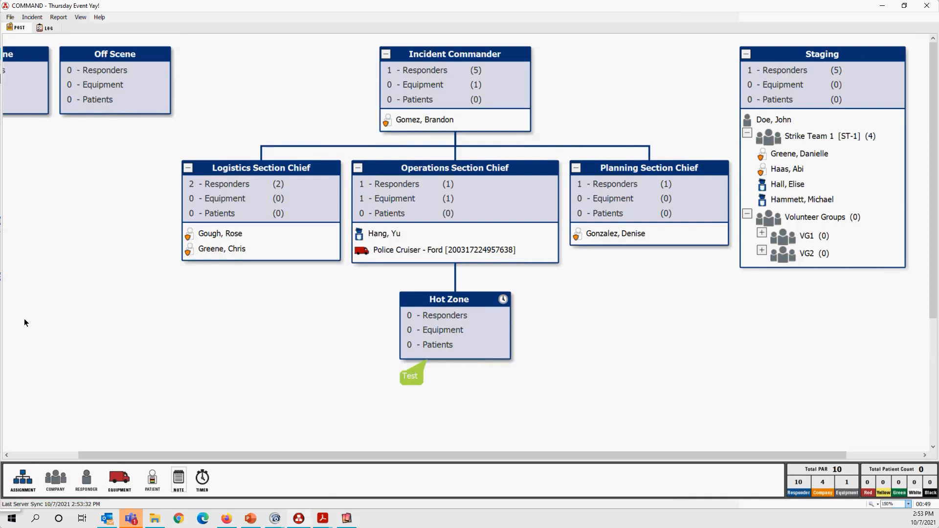
Step: Set the chart zoom to 100% and move the Fire Branch assignment under Operations Section Chief
mouse_move(0, 318)
left_click_drag(192, 52, 188, 60)
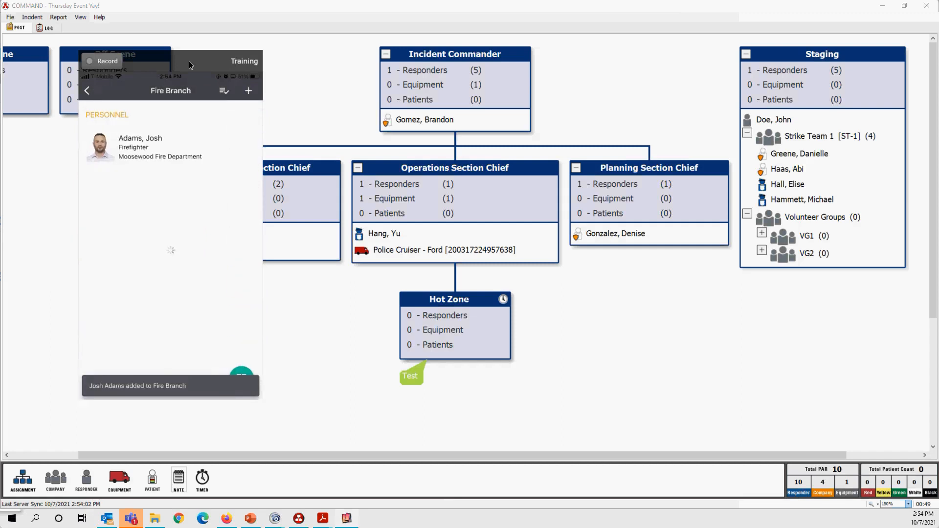
left_click(908, 503)
left_click(891, 472)
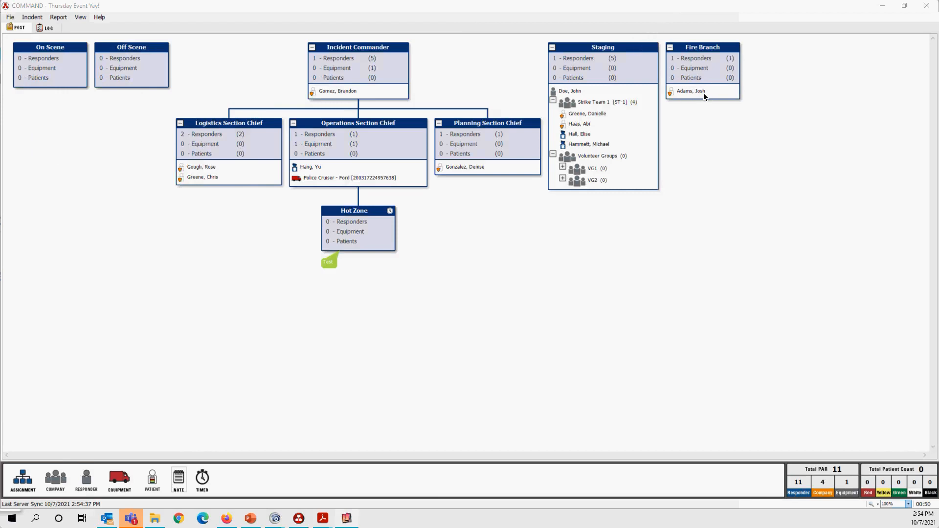
left_click_drag(710, 51, 337, 149)
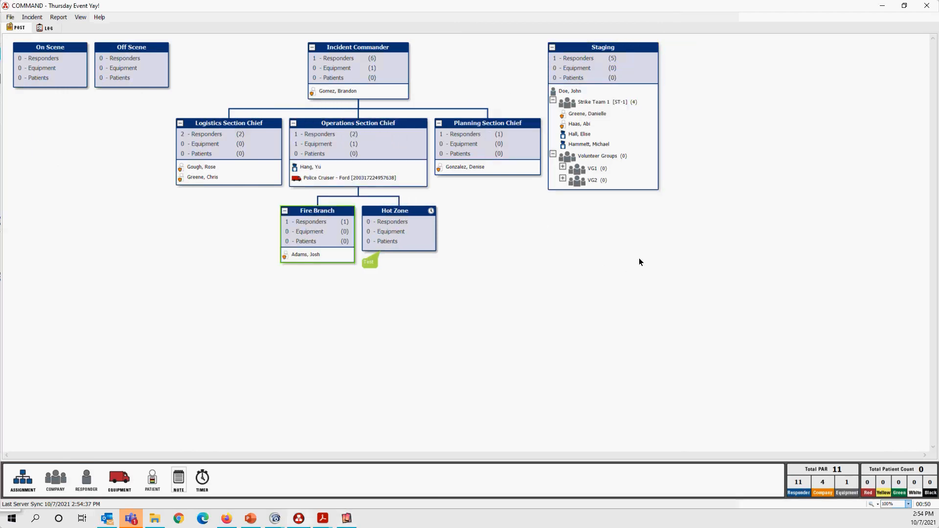
Step: Detach the Hot Zone assignment from Operations Section Chief and attach it under Fire Branch
right_click(422, 227)
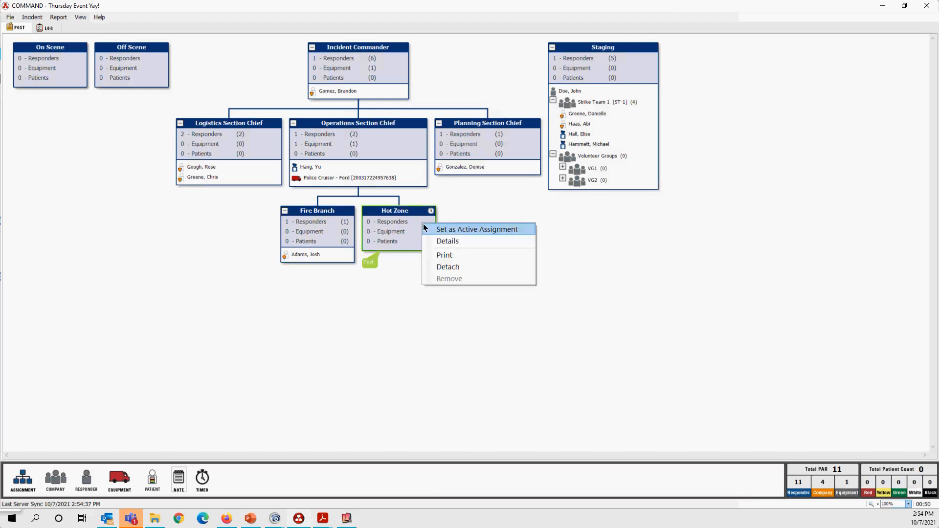
left_click(453, 267)
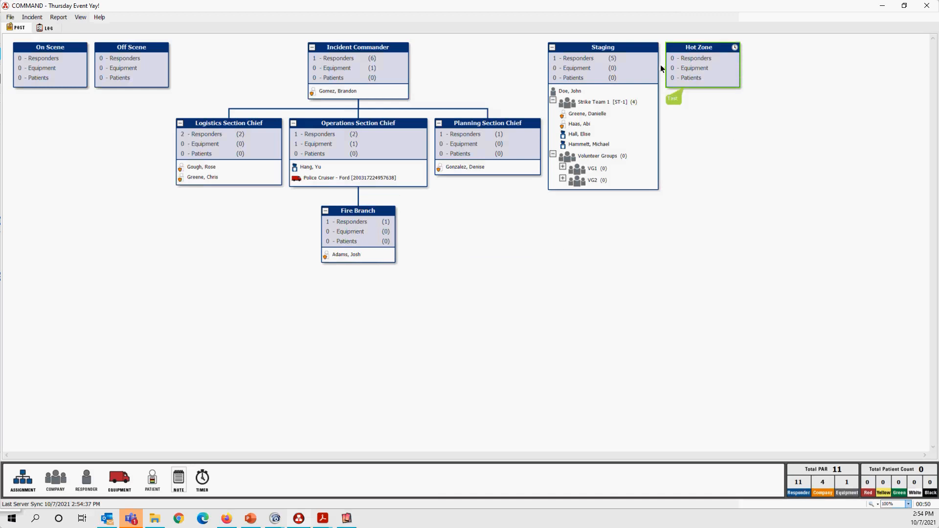
left_click_drag(708, 63, 364, 240)
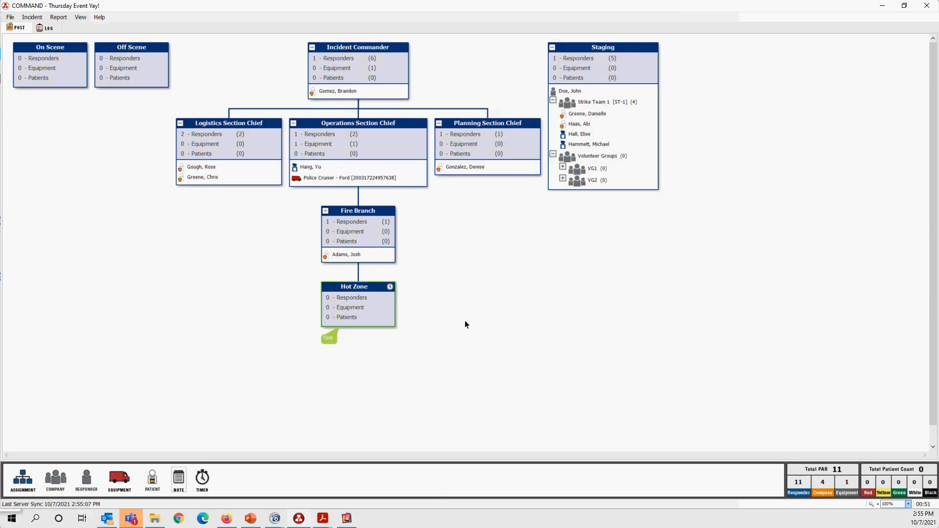
Step: Add an assignment named Fire Attack under Fire Branch, loading the existing assignment of that name
left_click_drag(16, 484, 379, 233)
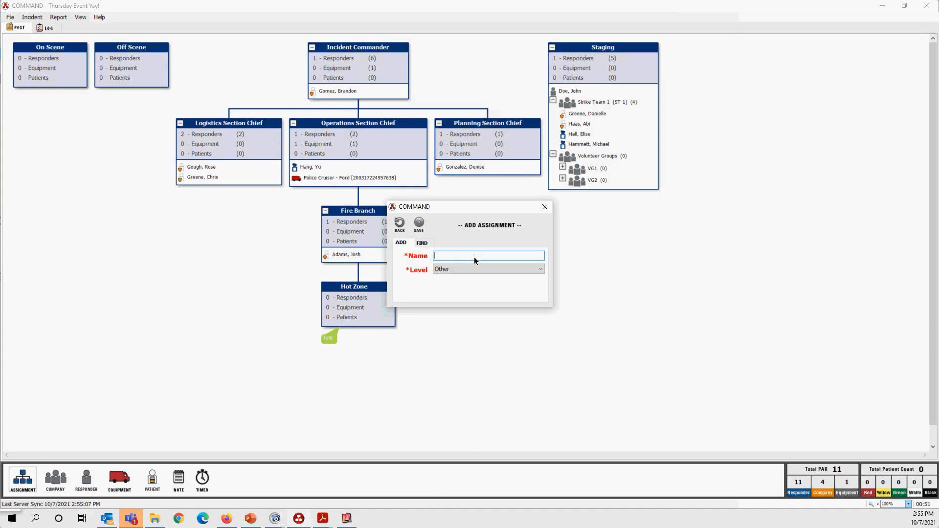
type("Fire Attack")
left_click(418, 223)
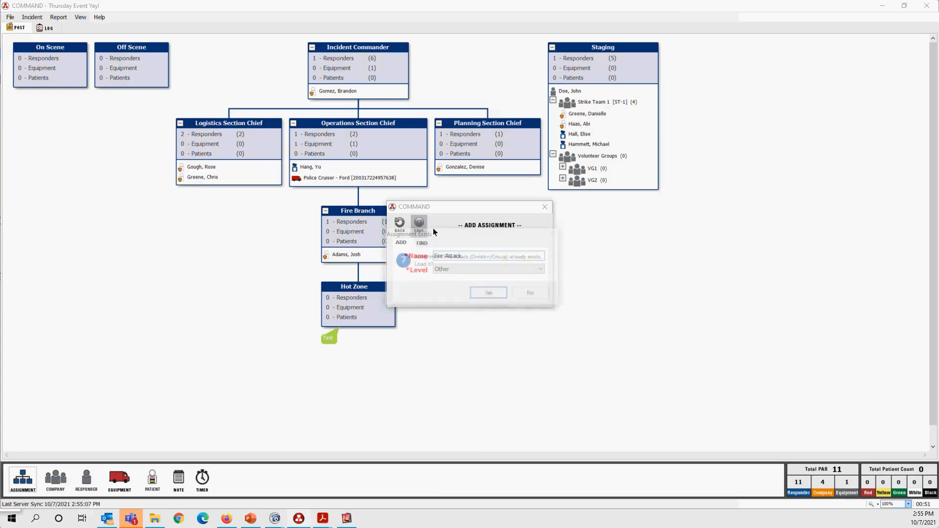
left_click(496, 296)
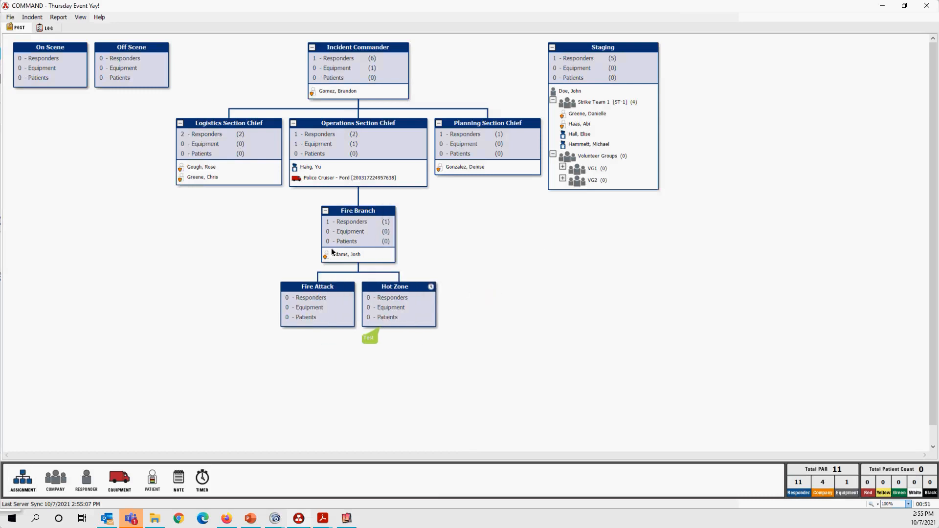
Step: Remove the Fire Attack assignment from the COMMAND chart
right_click(299, 307)
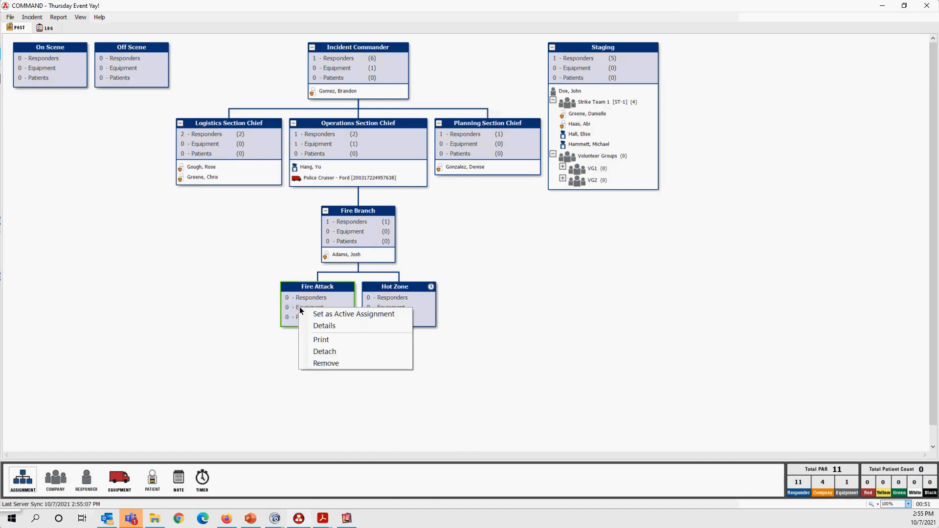
left_click(244, 282)
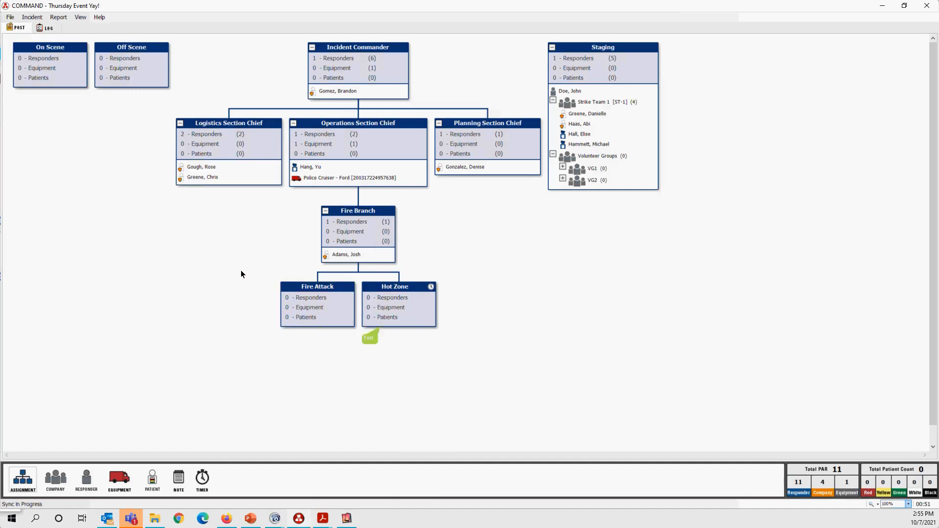
right_click(309, 303)
left_click(343, 358)
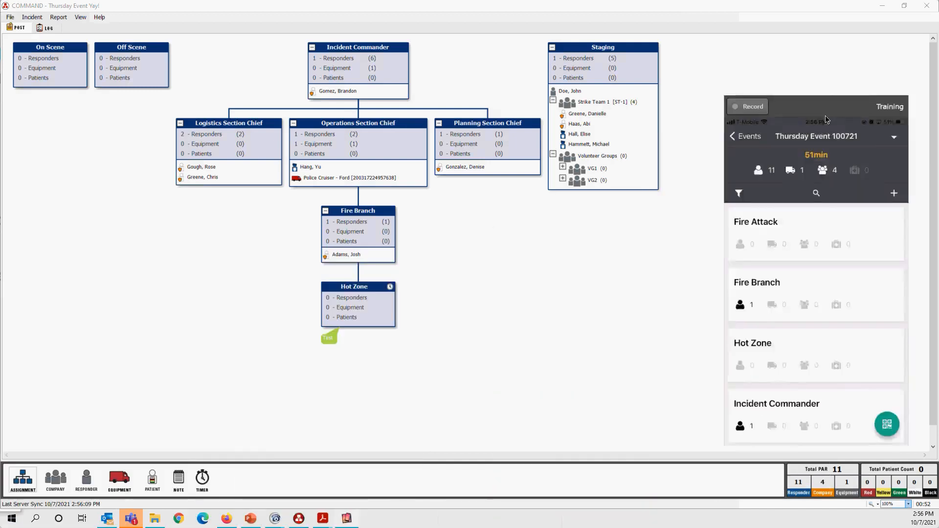
Step: Reposition the mirrored phone, switch to SalamanderLive in the browser, and open the Thursday Event Yay! dashboard at its Chart section
left_click_drag(826, 34, 802, 21)
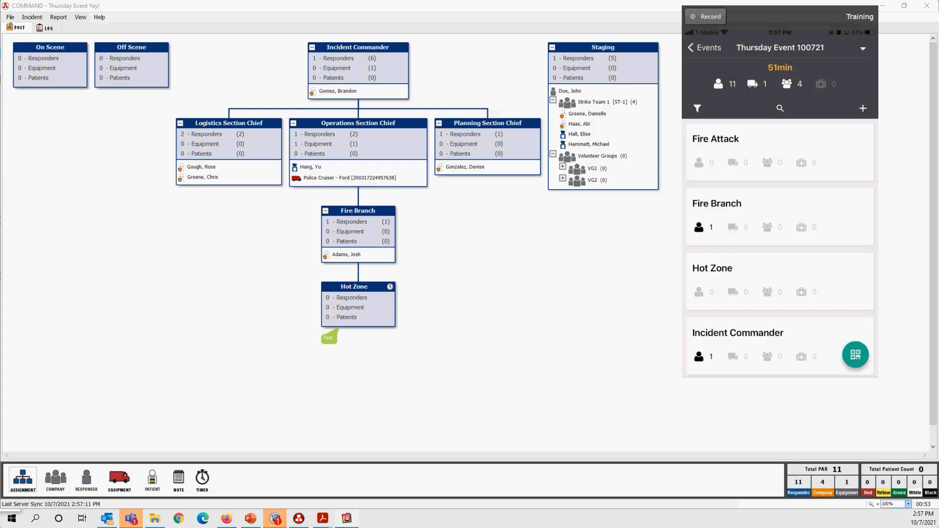
left_click(226, 517)
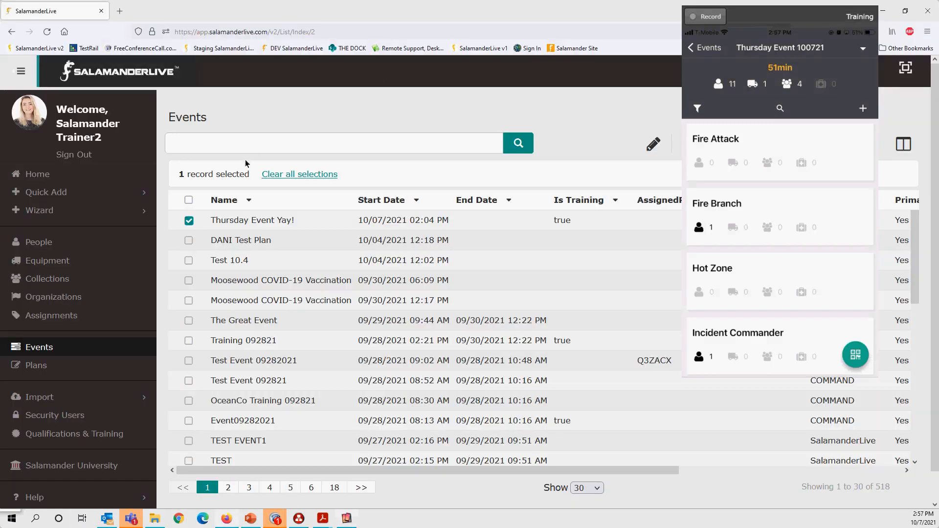
left_click(242, 219)
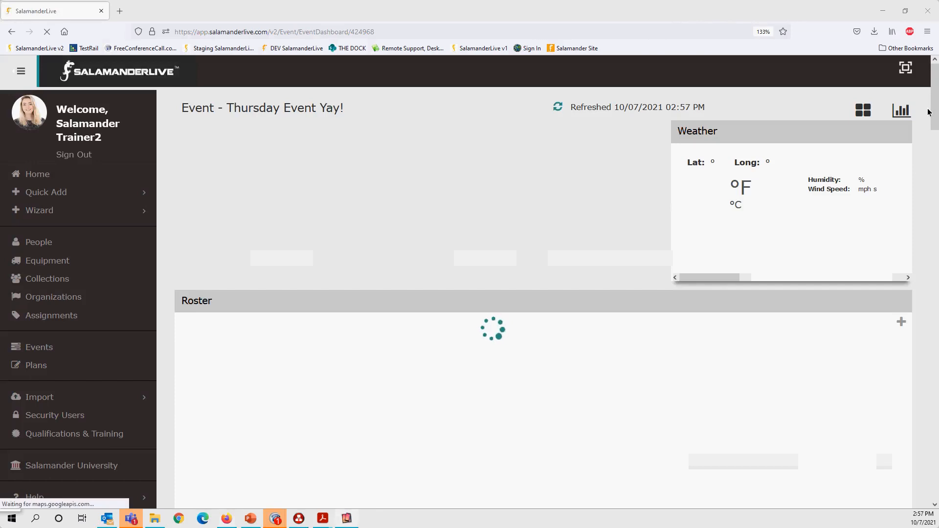
left_click_drag(933, 113, 936, 454)
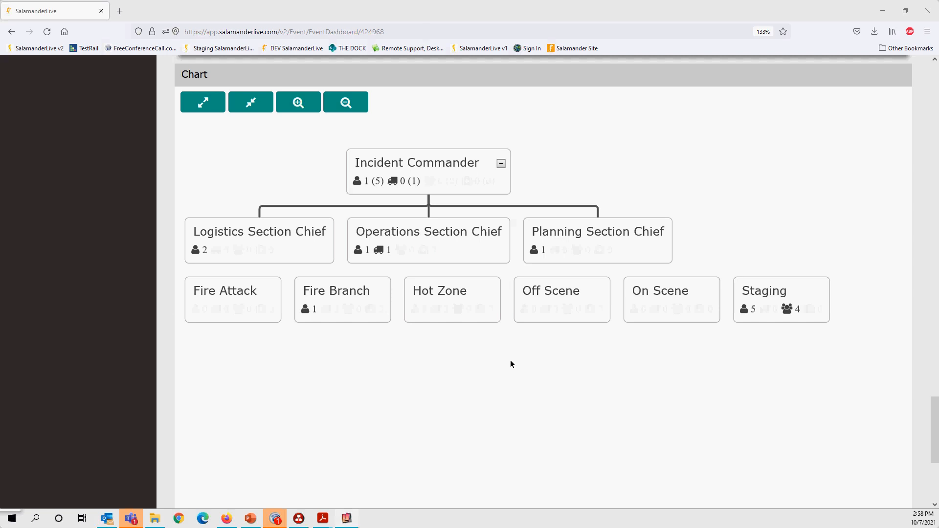
Step: Check the layout in COMMAND, and in the SalamanderLive chart place Fire Branch under Operations Section Chief with Hot Zone and Fire Attack beneath it
left_click(302, 520)
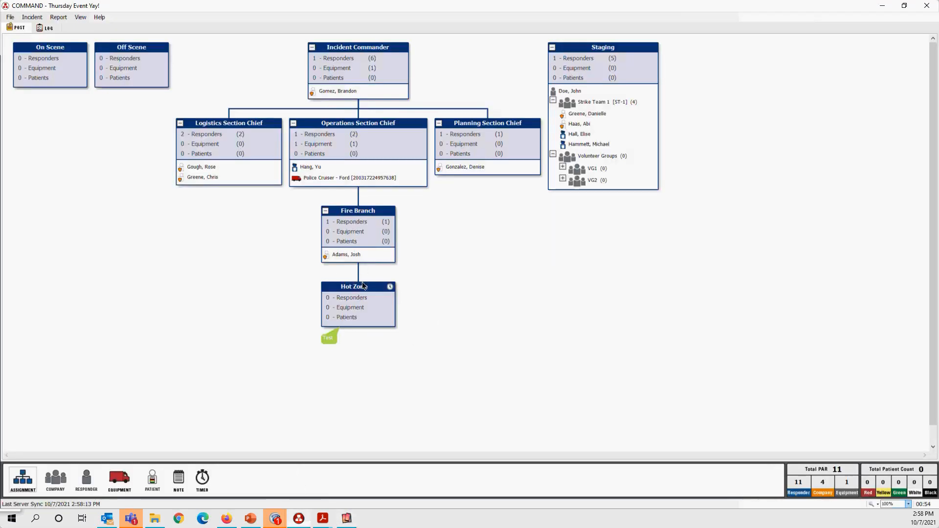
left_click(881, 6)
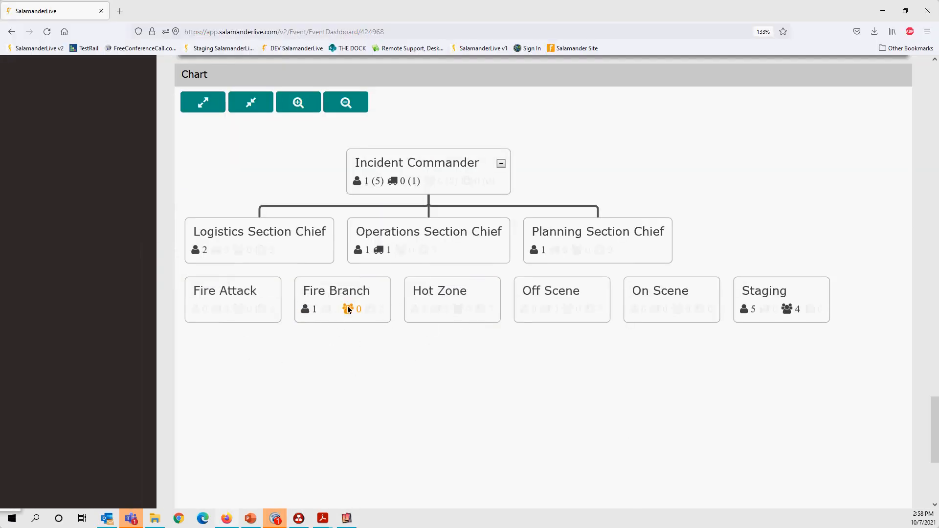
left_click_drag(352, 377, 503, 332)
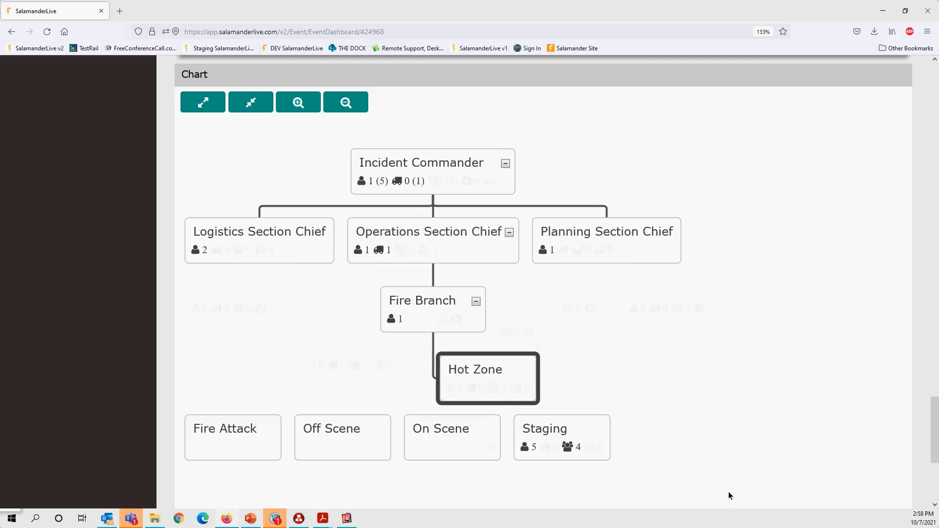
left_click_drag(251, 427, 451, 326)
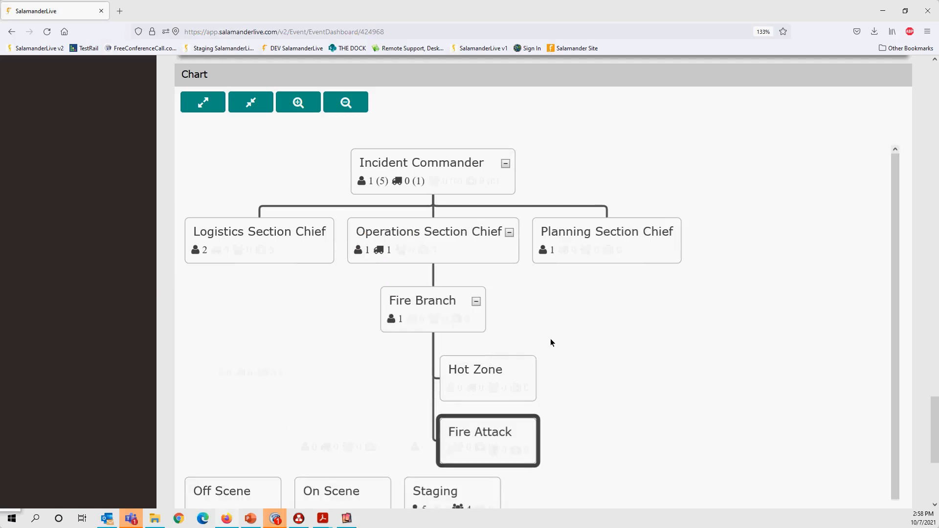